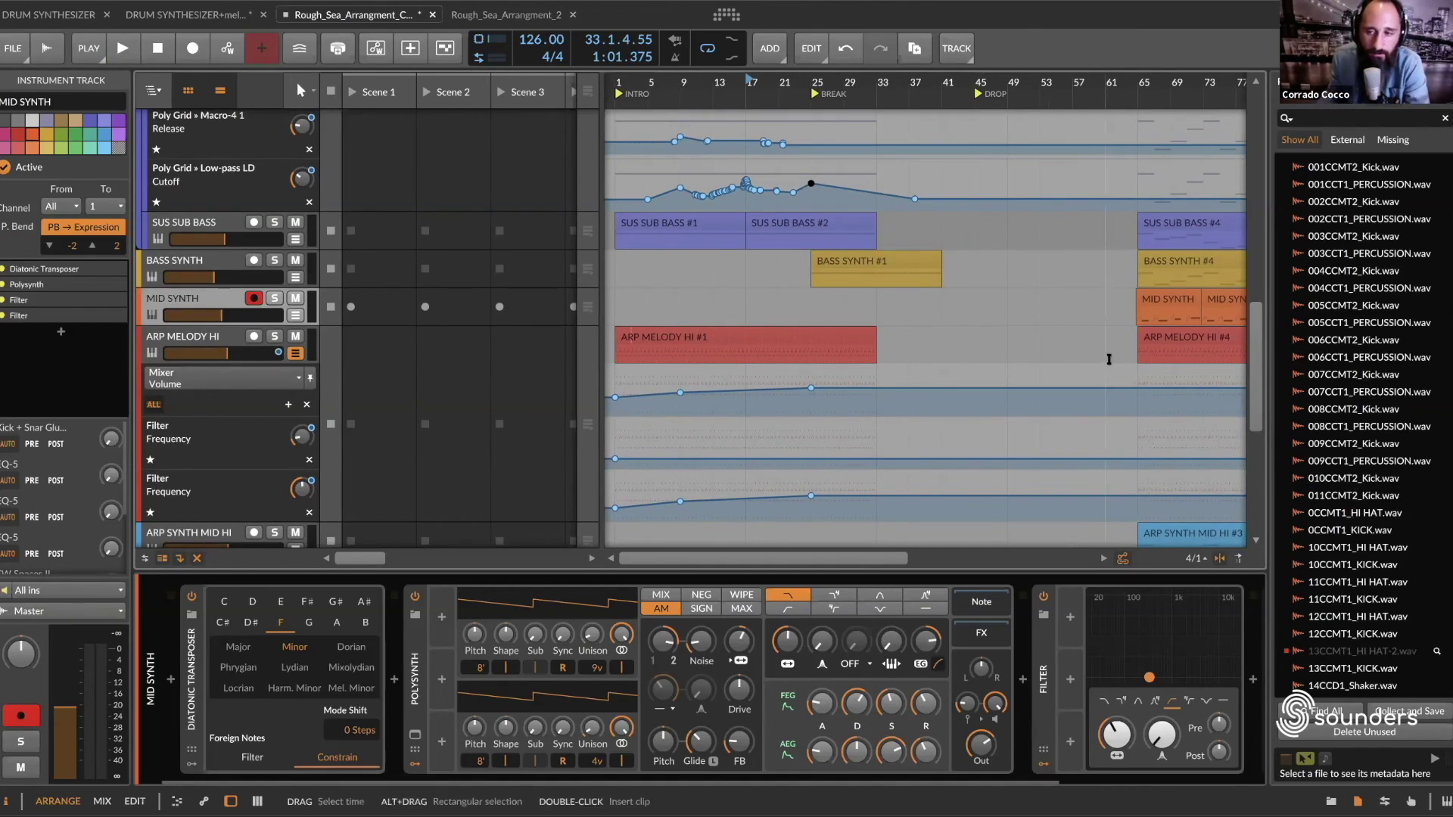
# Step: Move the ARP MELODY HI clip from bar 65 to bar 33, directly after the first ARP MELODY HI clip
pyautogui.hscroll(3, 1109, 359)
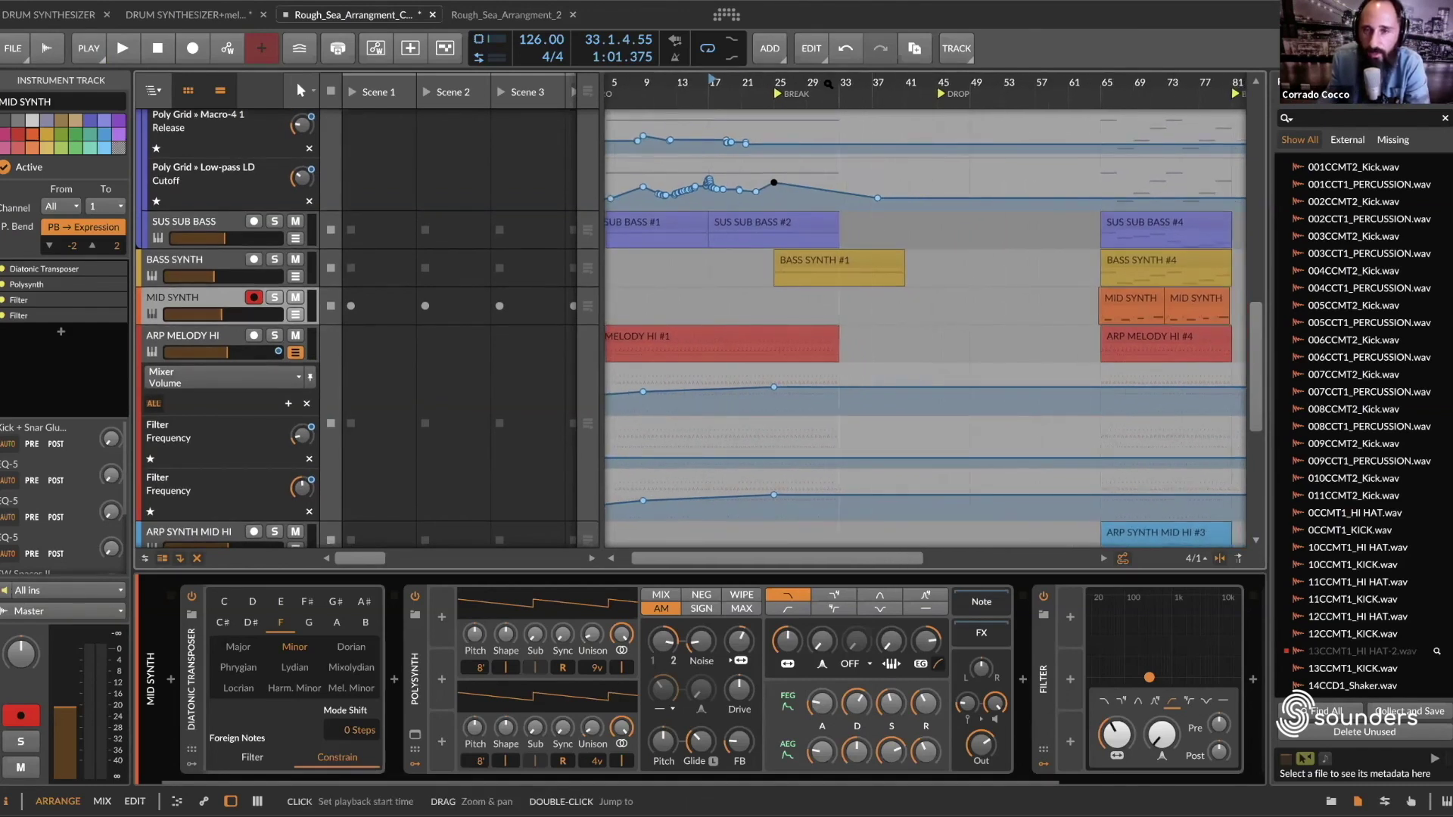
pyautogui.moveTo(800, 82); pyautogui.dragTo(782, 140)
pyautogui.scroll(10, 872, 346)
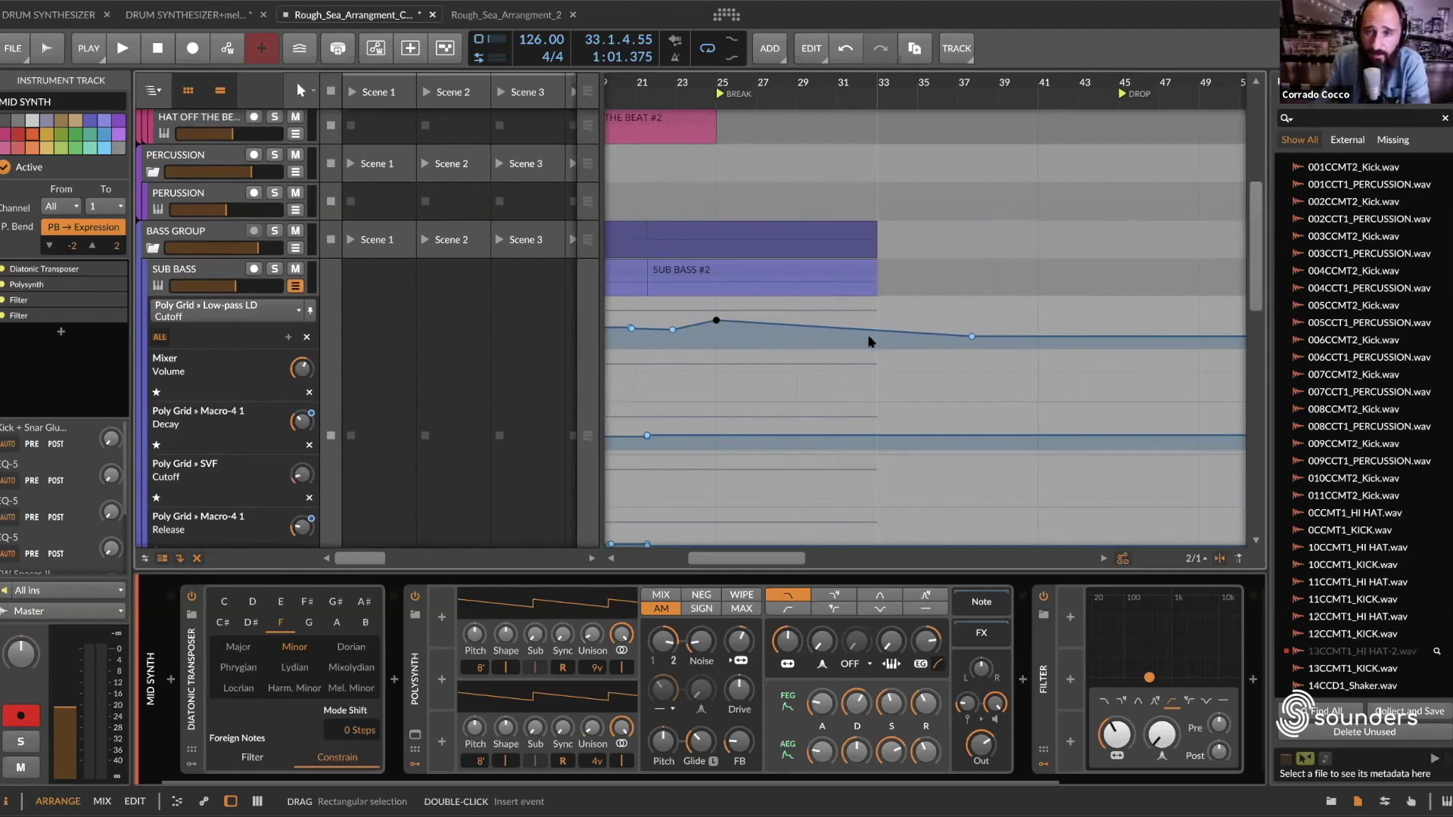
pyautogui.scroll(-10, 875, 371)
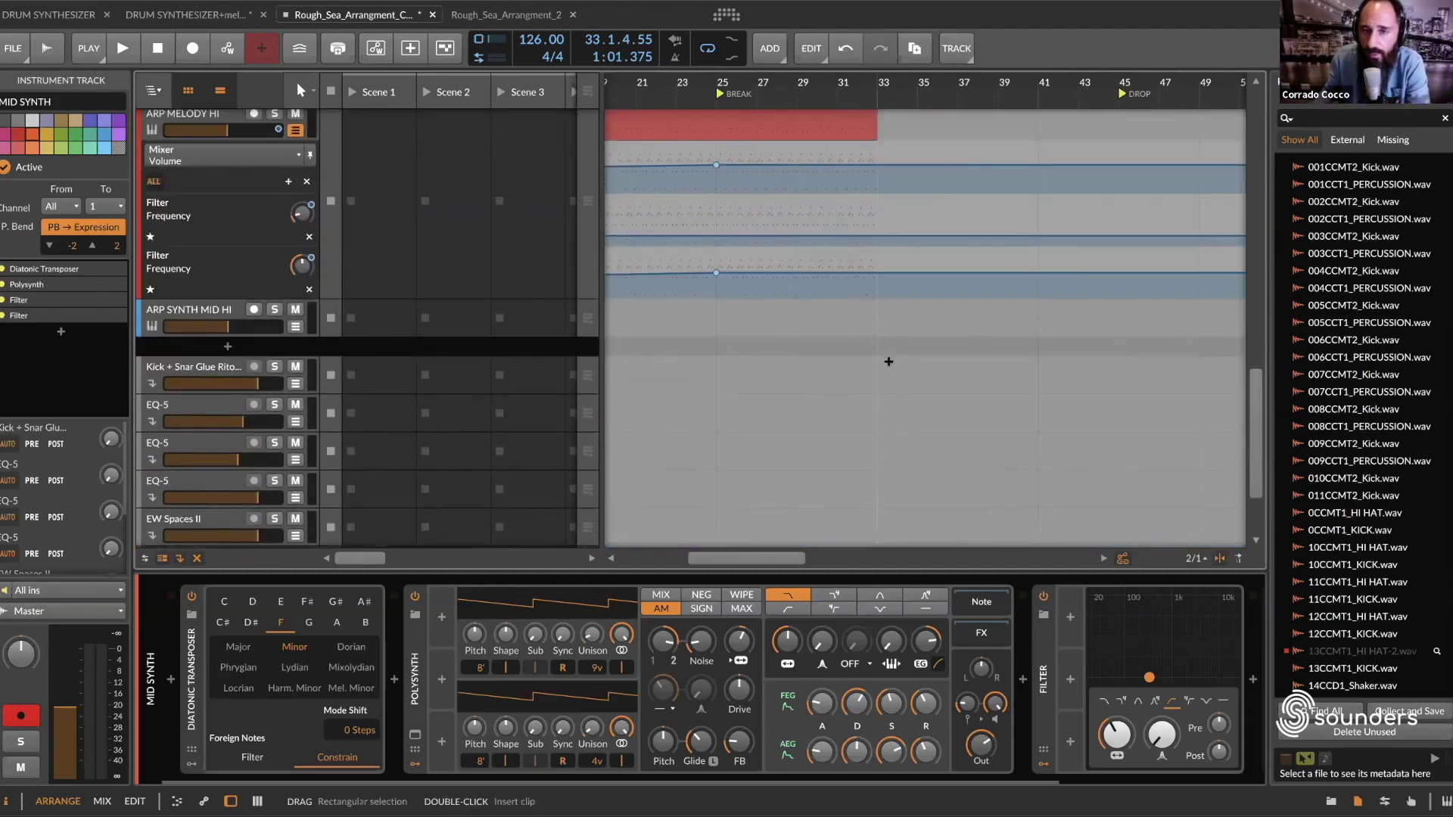
pyautogui.scroll(-5, 1012, 259)
pyautogui.scroll(2, 1011, 256)
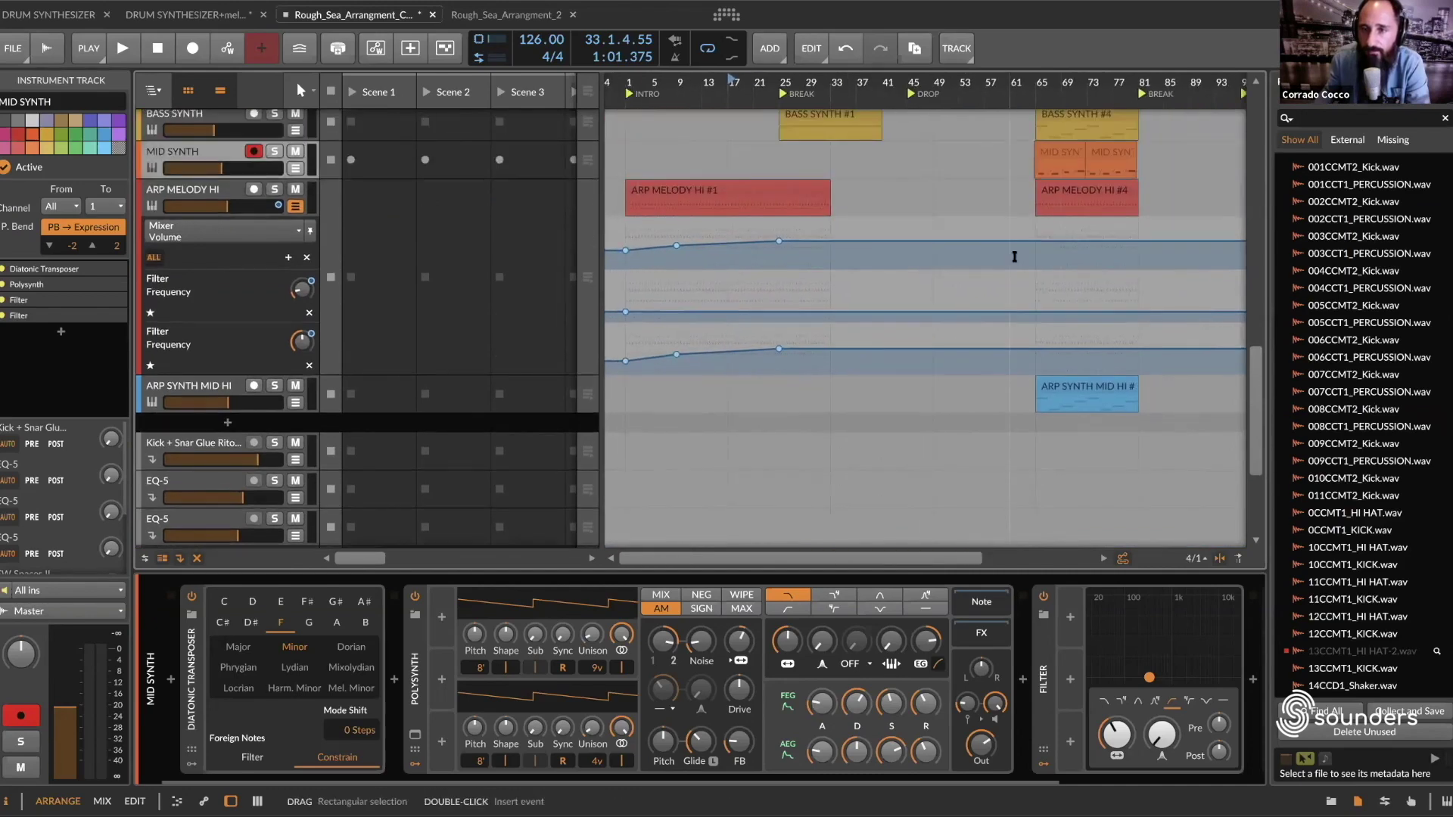
pyautogui.click(1069, 203)
pyautogui.moveTo(1069, 203); pyautogui.dragTo(861, 194)
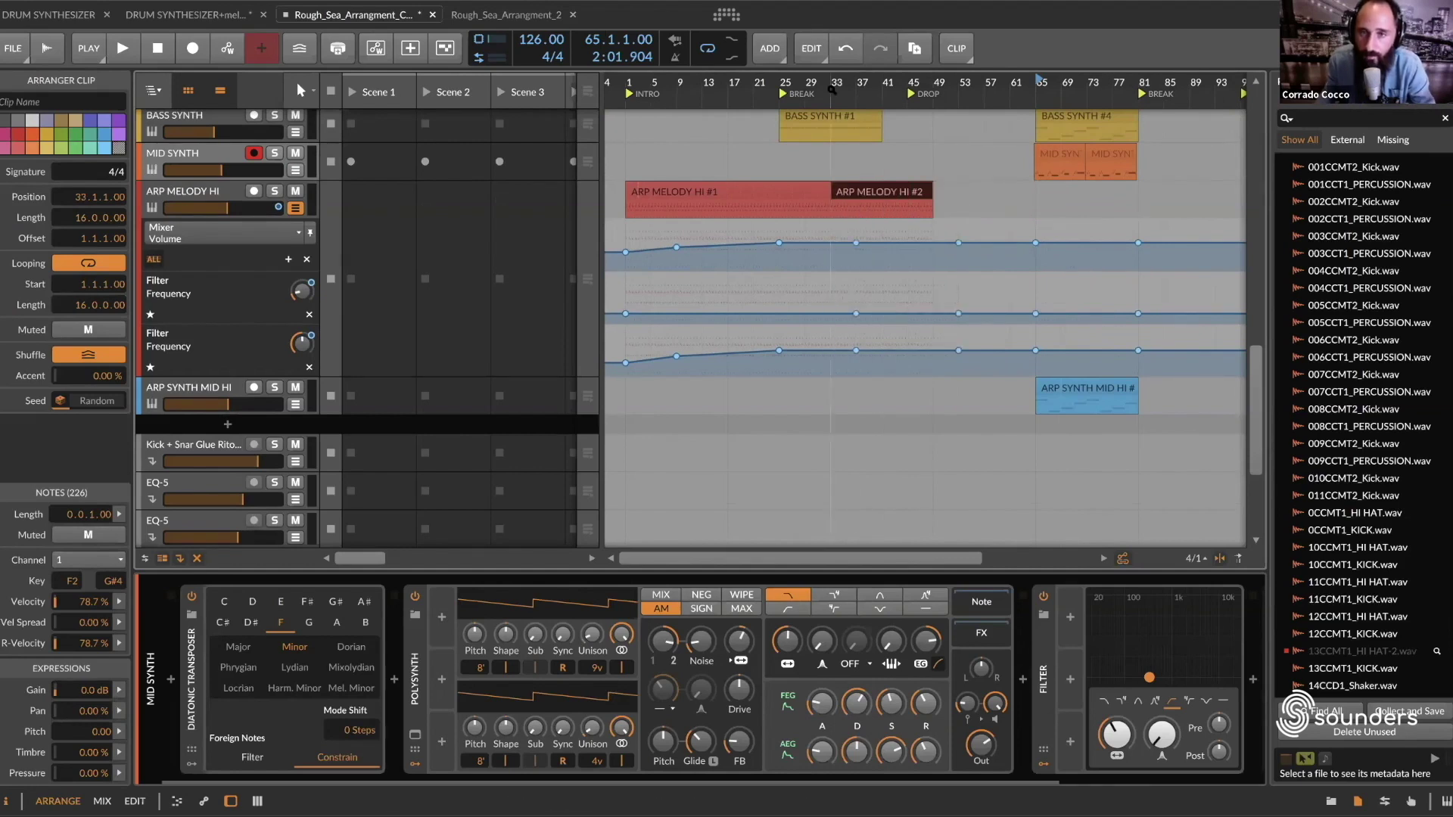
# Step: Extend the start of the ARP MELODY HI clip at bar 33 back to position 32.4.4
pyautogui.moveTo(832, 82); pyautogui.dragTo(869, 287)
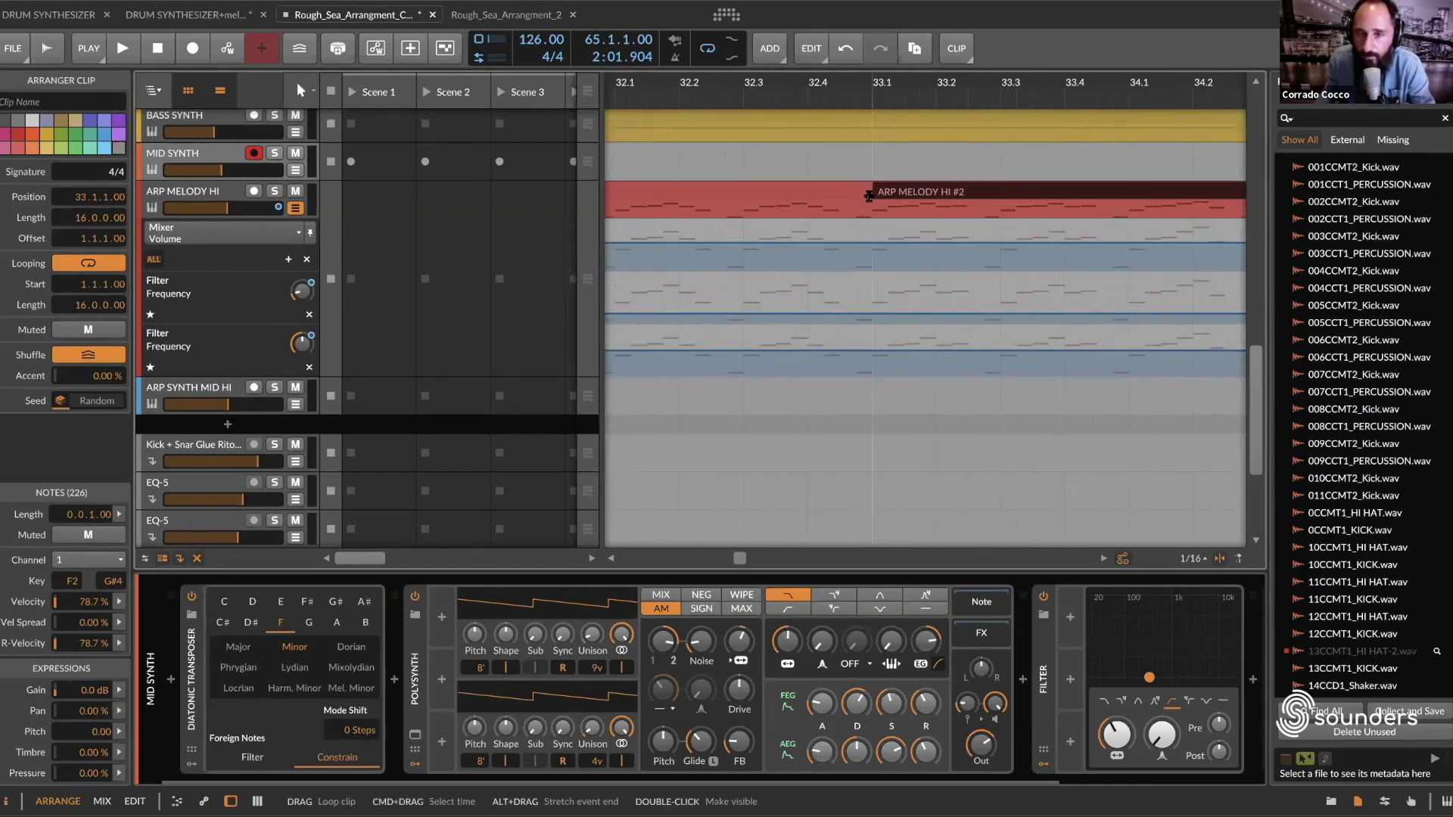
pyautogui.moveTo(868, 199); pyautogui.dragTo(854, 201)
pyautogui.click(876, 195)
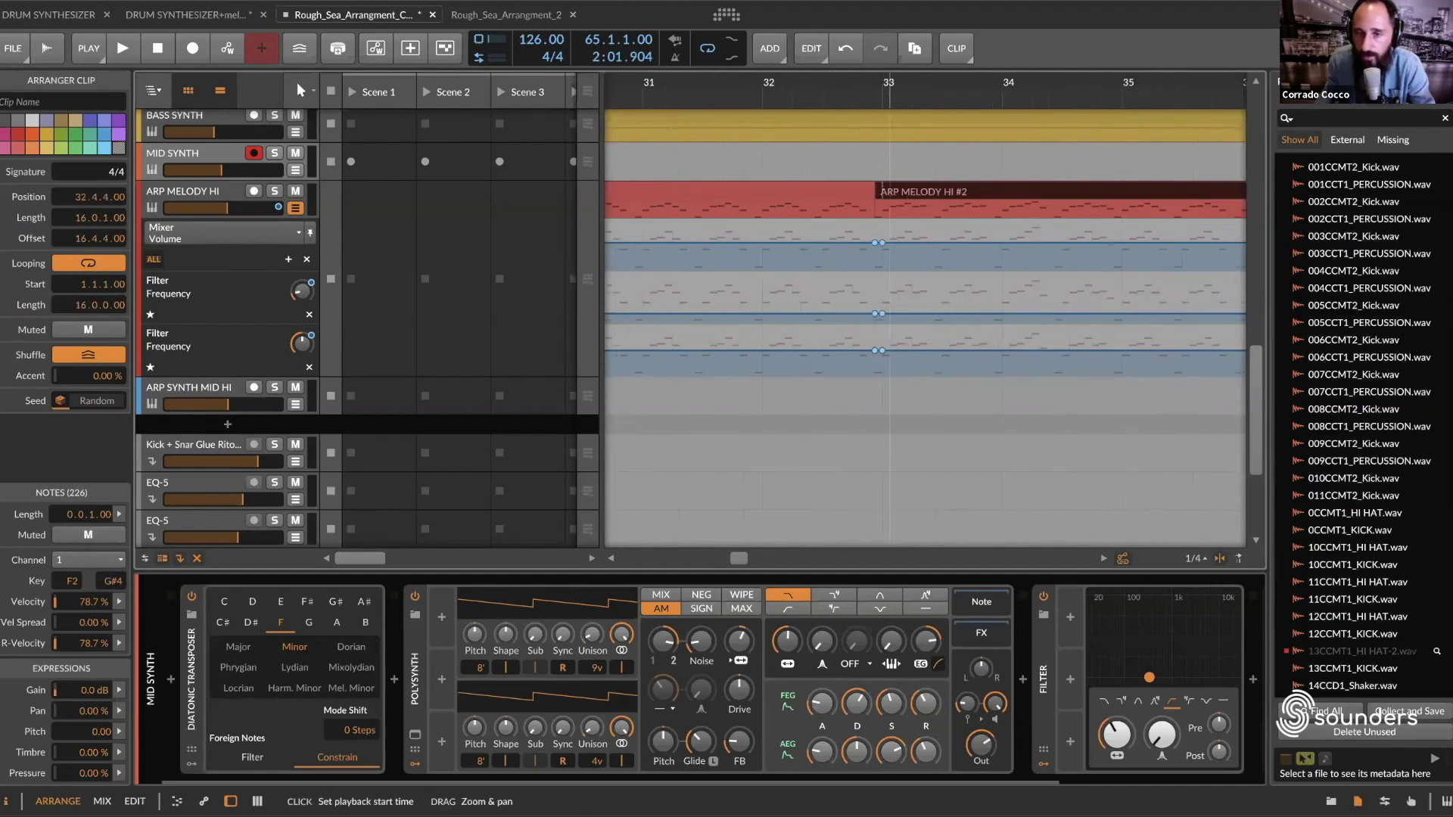
pyautogui.moveTo(881, 93)
pyautogui.mouseDown()
pyautogui.moveTo(880, 78)
pyautogui.moveTo(889, 91)
pyautogui.mouseUp()
pyautogui.scroll(5, 888, 254)
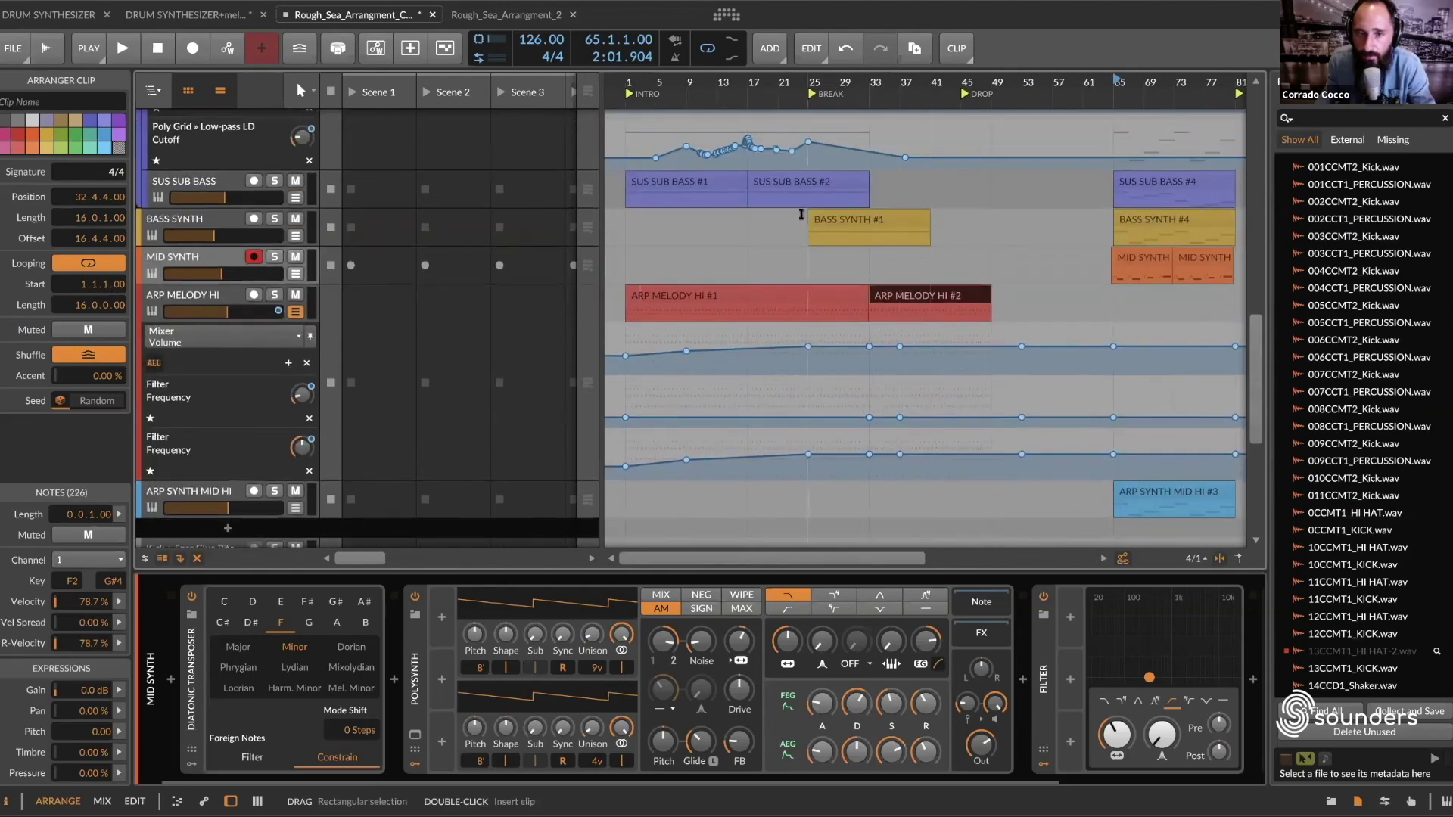
# Step: Show the BASS SYNTH track's automation lanes and select its BASS SYNTH #1 clip
pyautogui.click(802, 182)
pyautogui.scroll(2, 882, 207)
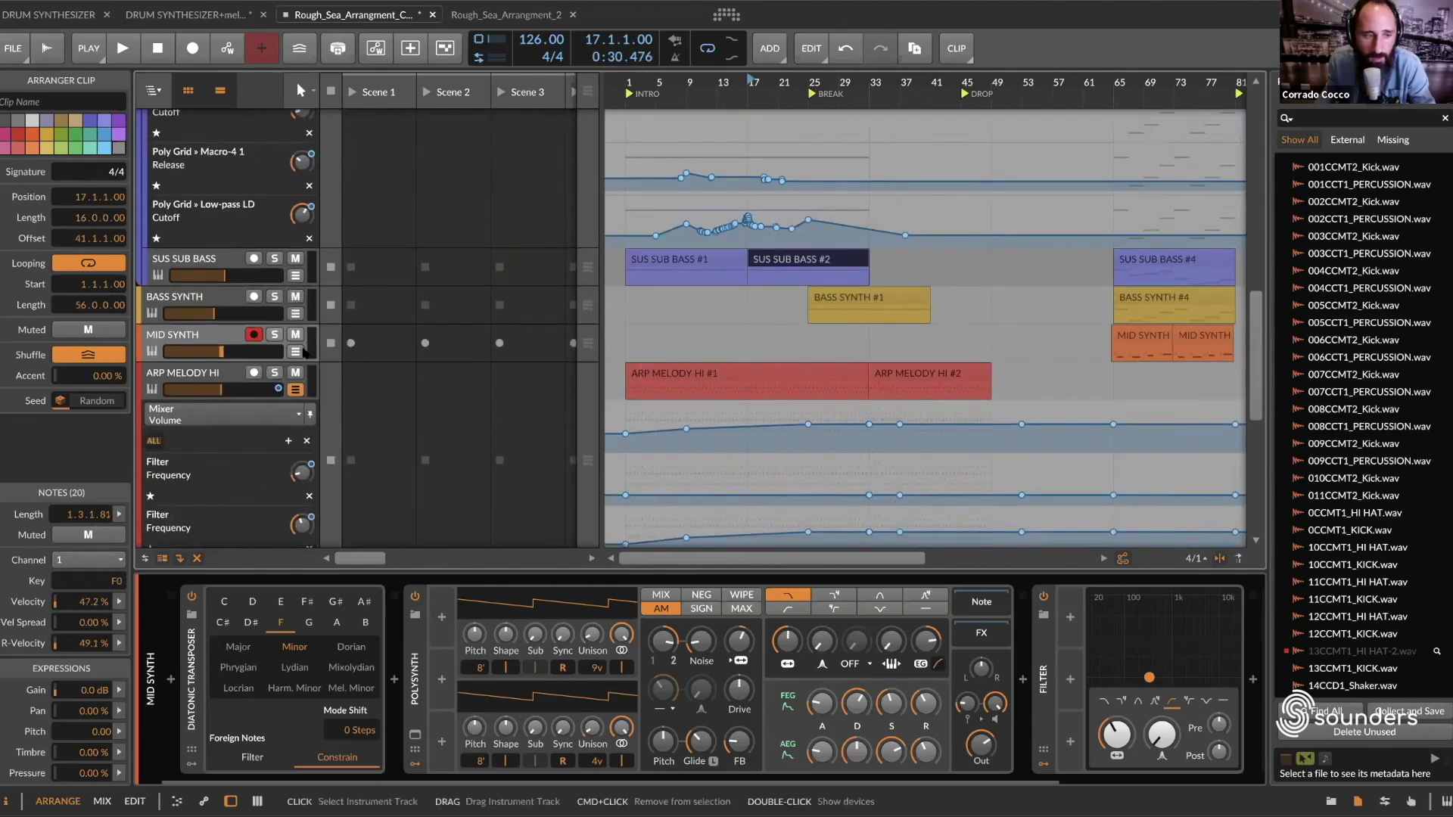
pyautogui.click(295, 313)
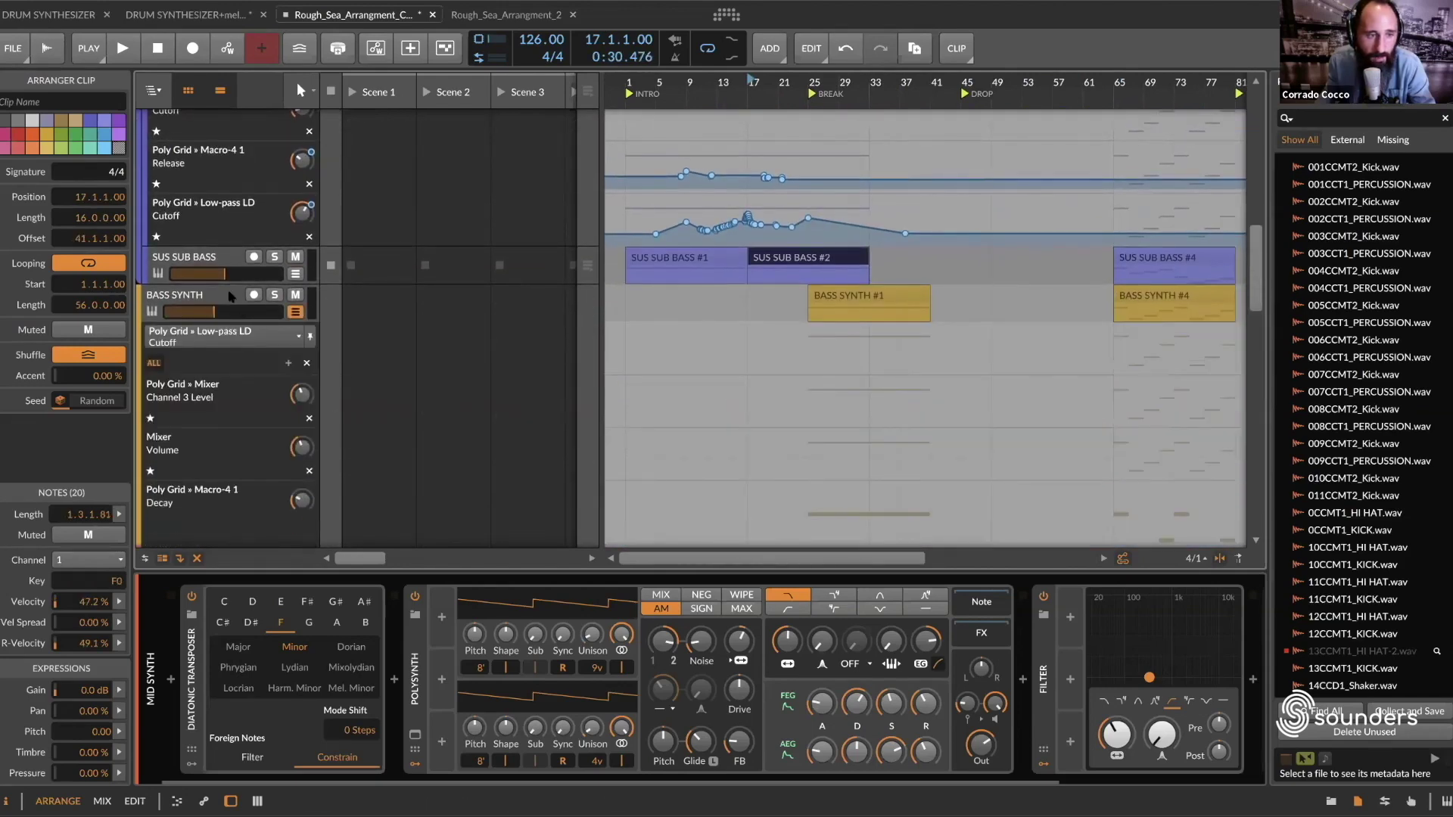
pyautogui.click(421, 337)
pyautogui.scroll(-2, 907, 353)
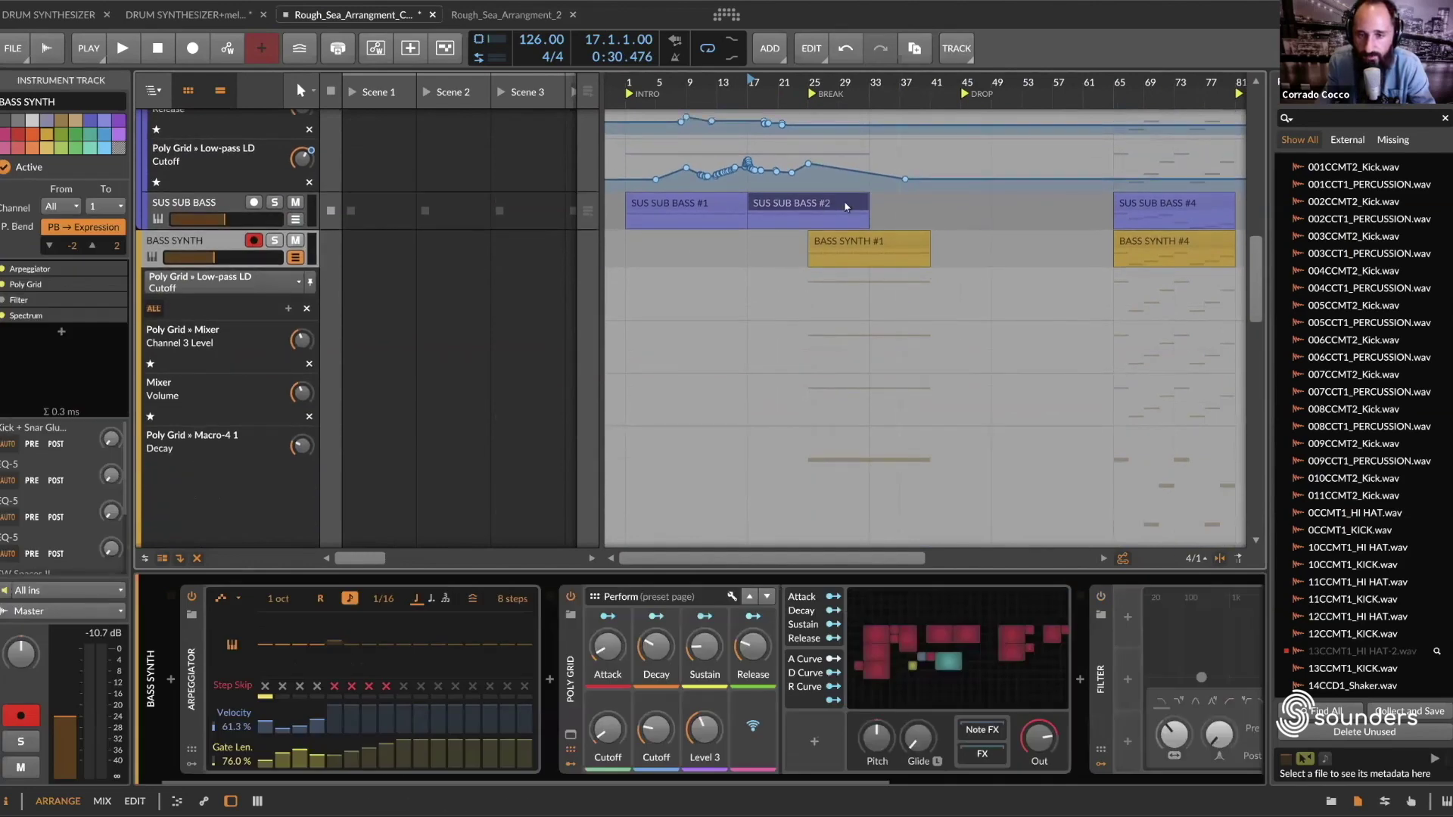
pyautogui.click(853, 240)
# Step: Add a 27.4 Hz automation point to the BASS SYNTH SVF Cutoff lane at the start of the break, near bar 25
pyautogui.scroll(-3, 853, 470)
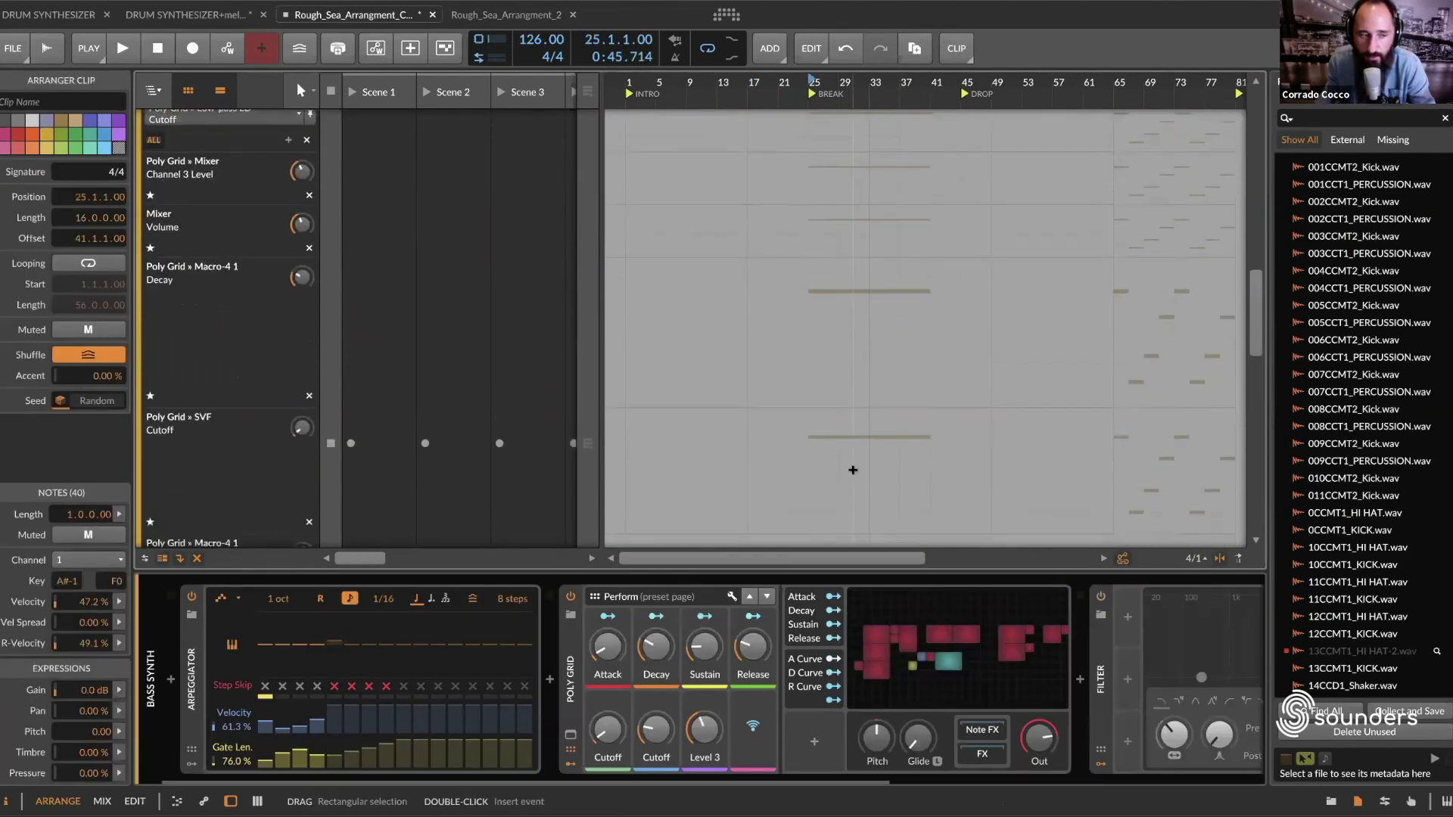
pyautogui.scroll(-3, 853, 470)
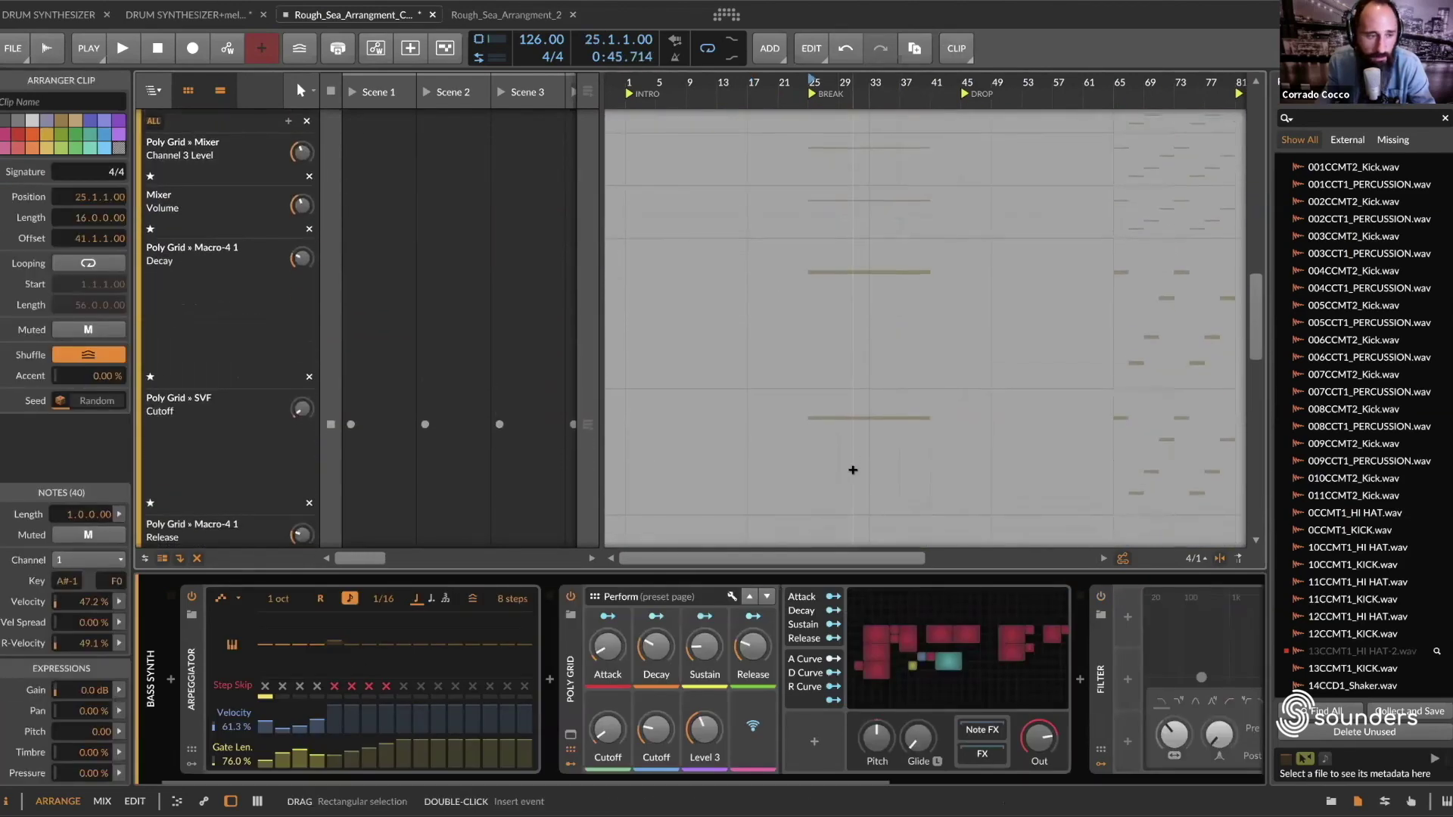
pyautogui.click(805, 397)
# Step: Automate the BASS SYNTH Low-pass LD Cutoff to rise from 104 Hz at bar 25 to 307 Hz at bar 33
pyautogui.scroll(-5, 832, 424)
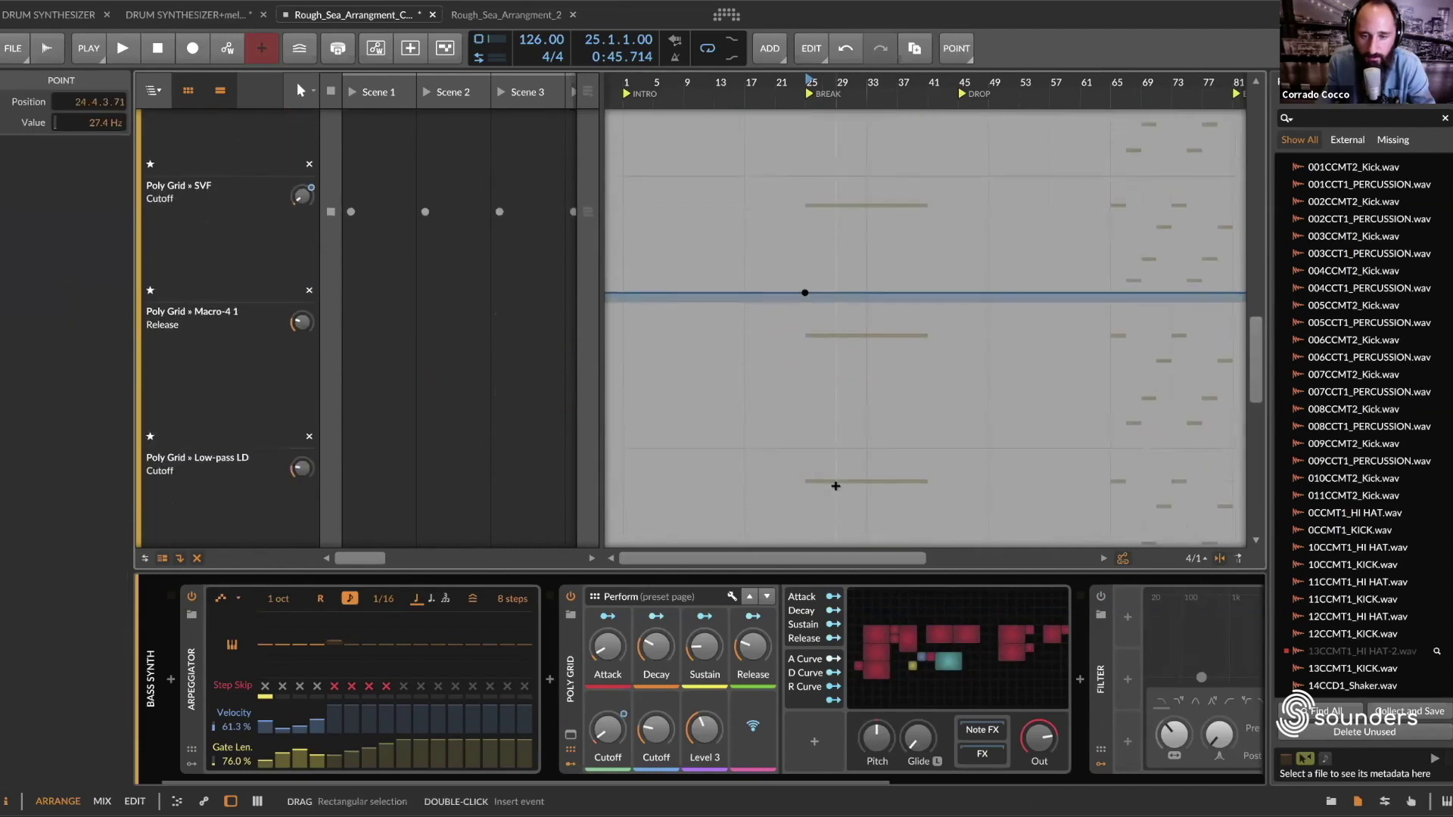
pyautogui.scroll(-3, 803, 441)
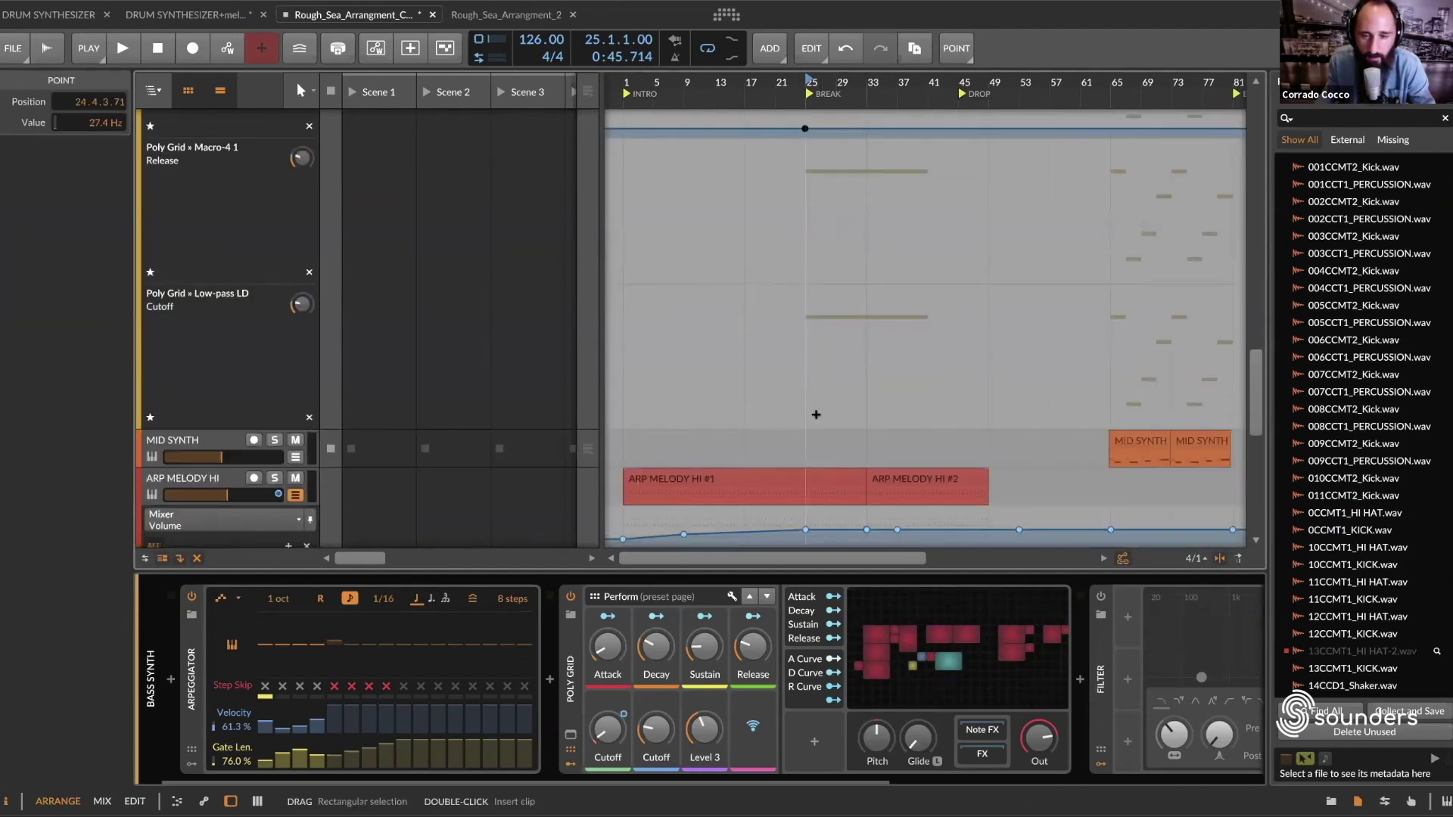
pyautogui.click(805, 400)
pyautogui.click(806, 396)
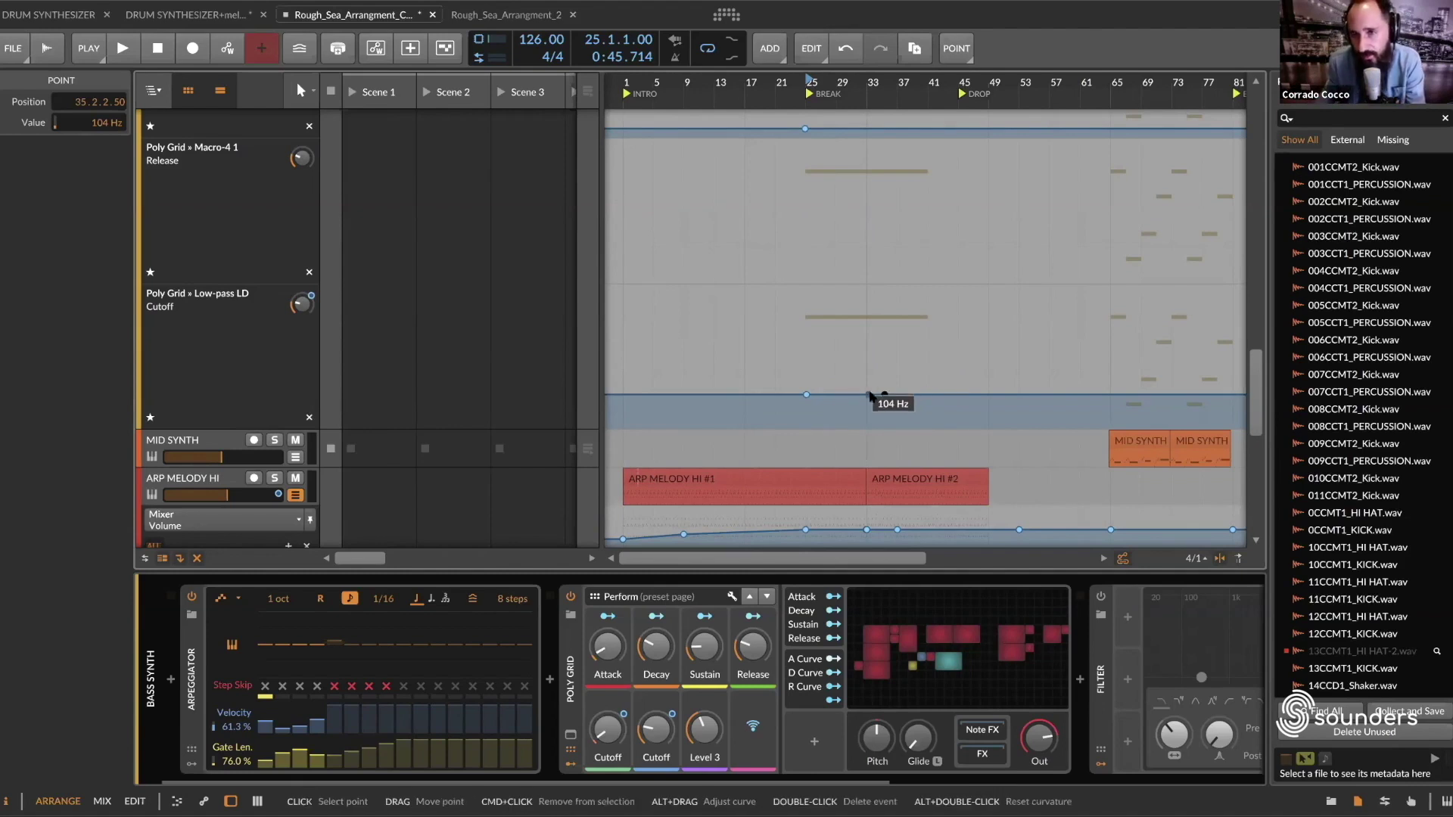
pyautogui.moveTo(867, 395); pyautogui.dragTo(867, 374)
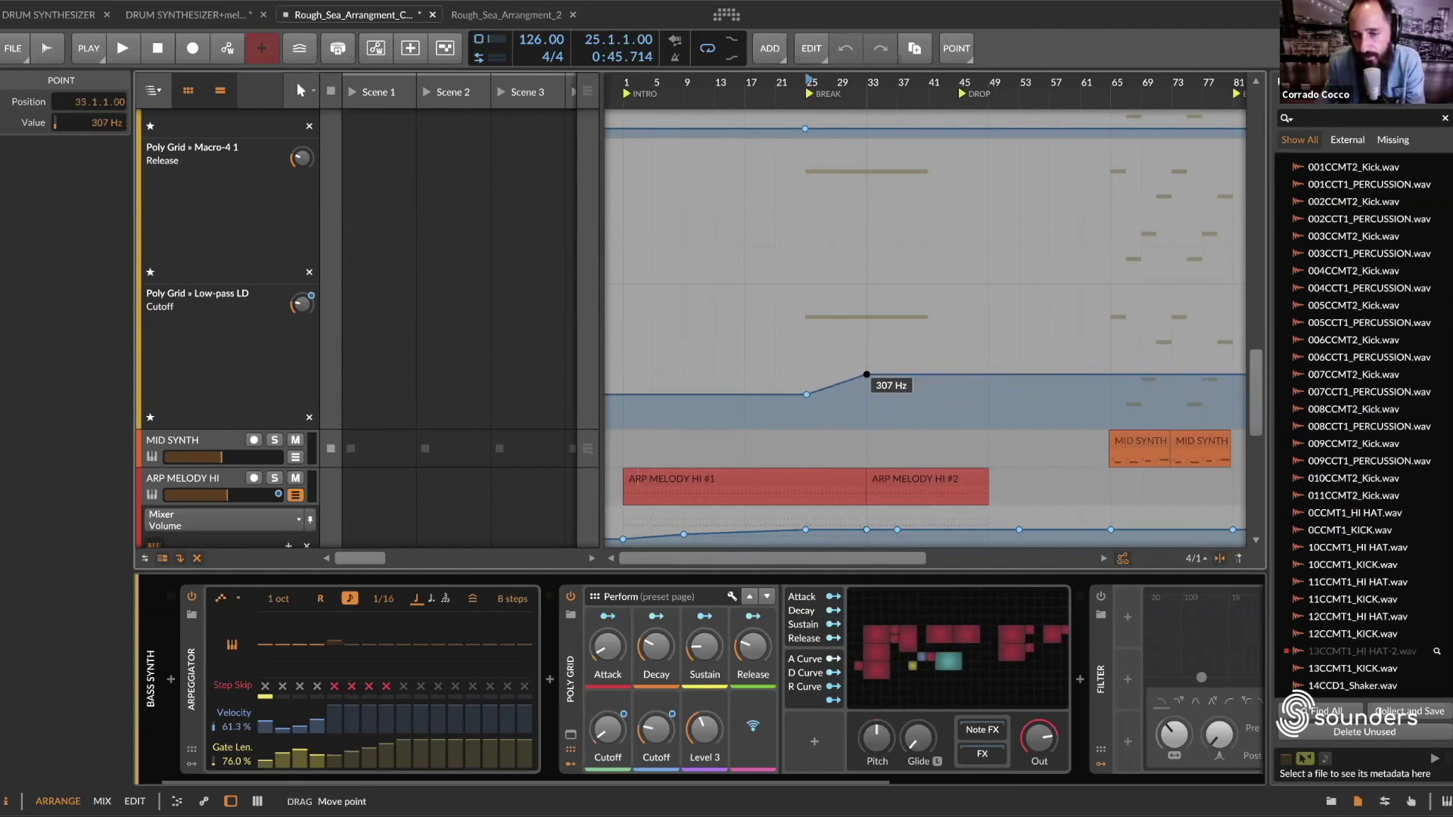
# Step: Open the BASS SYNTH Poly Grid patch, examine its SVF and Low-pass LD filter modules, and close it
pyautogui.scroll(3, 865, 379)
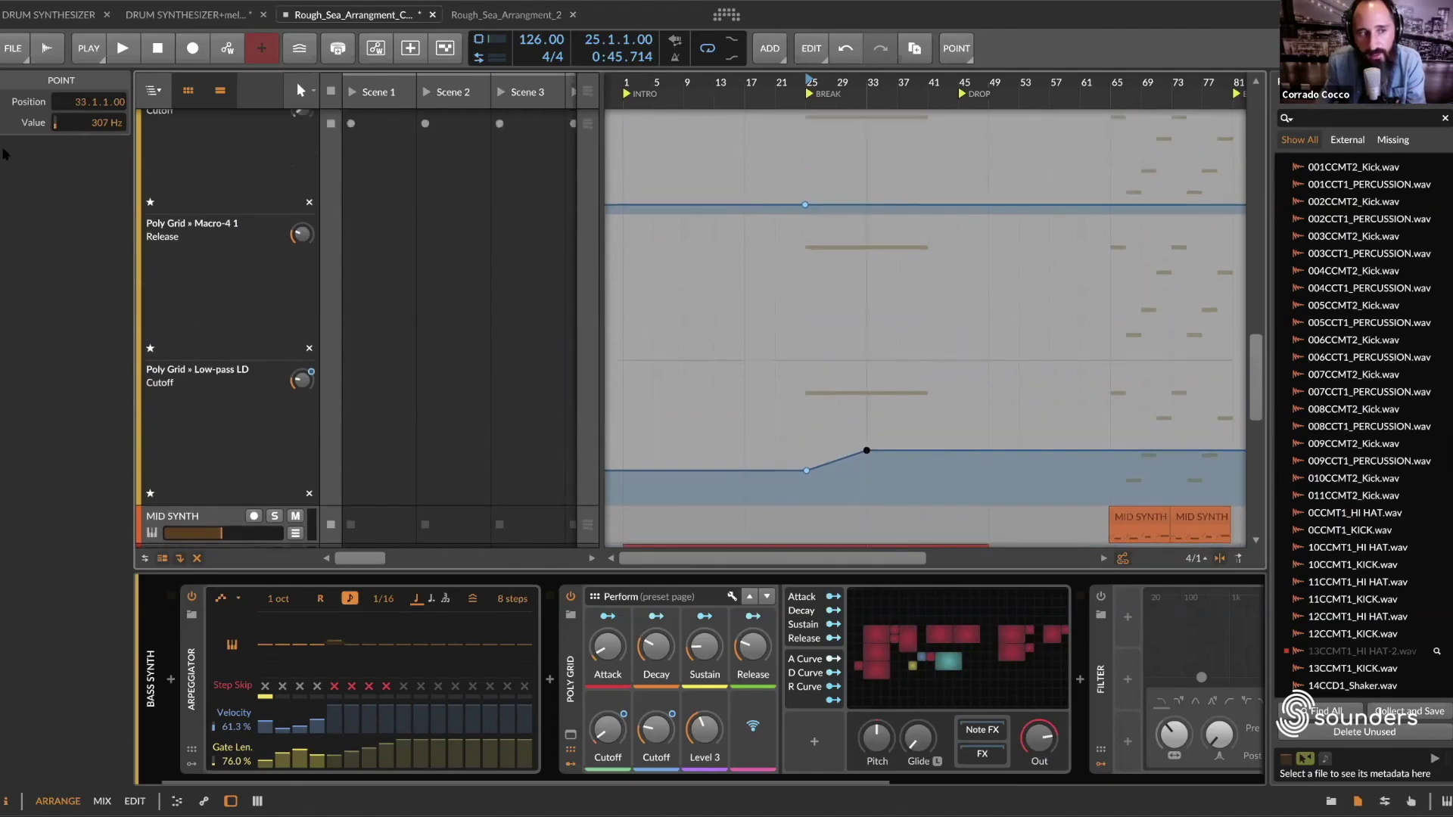
pyautogui.click(964, 651)
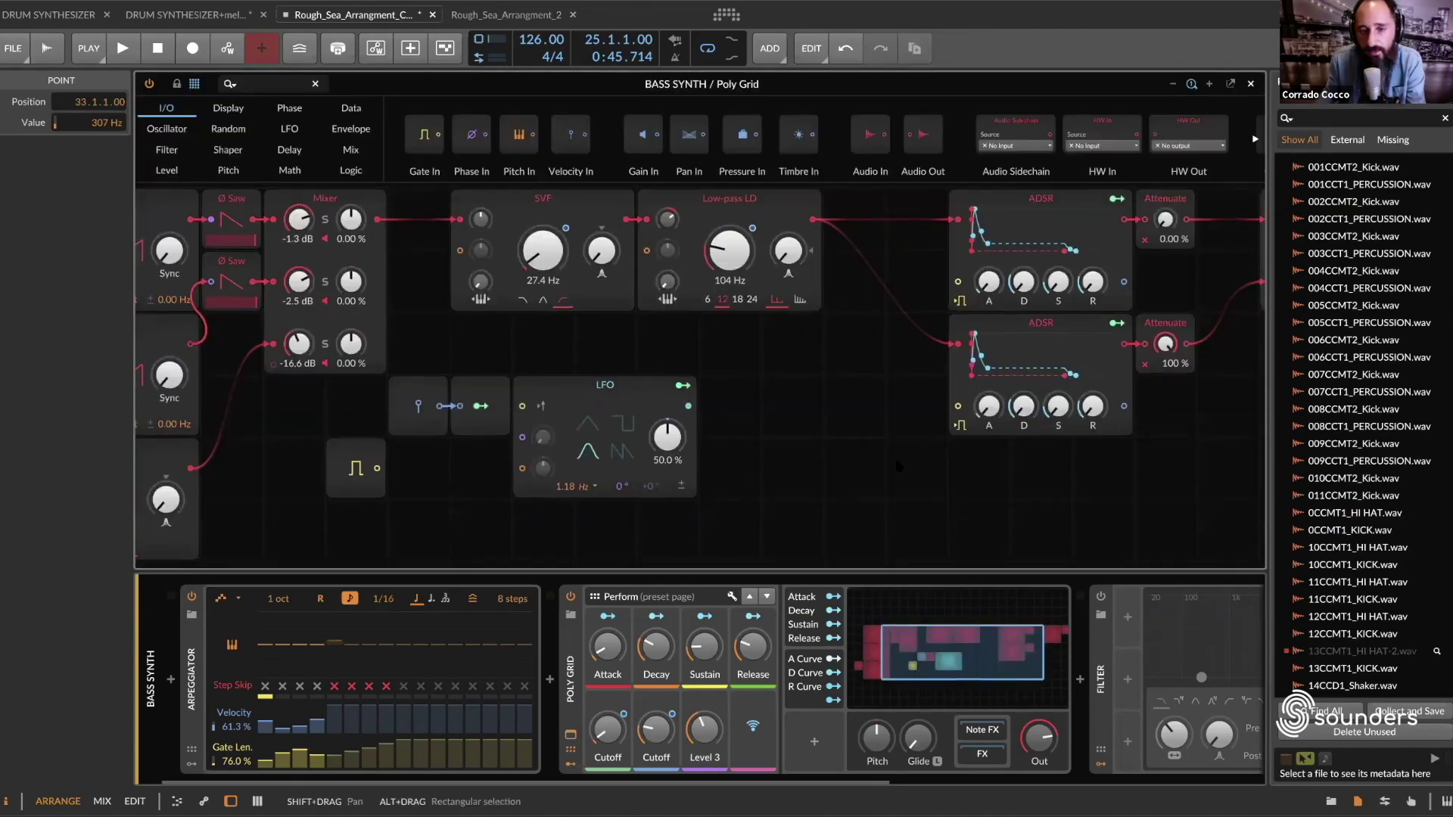
pyautogui.scroll(3, 897, 462)
pyautogui.hscroll(-3, 896, 461)
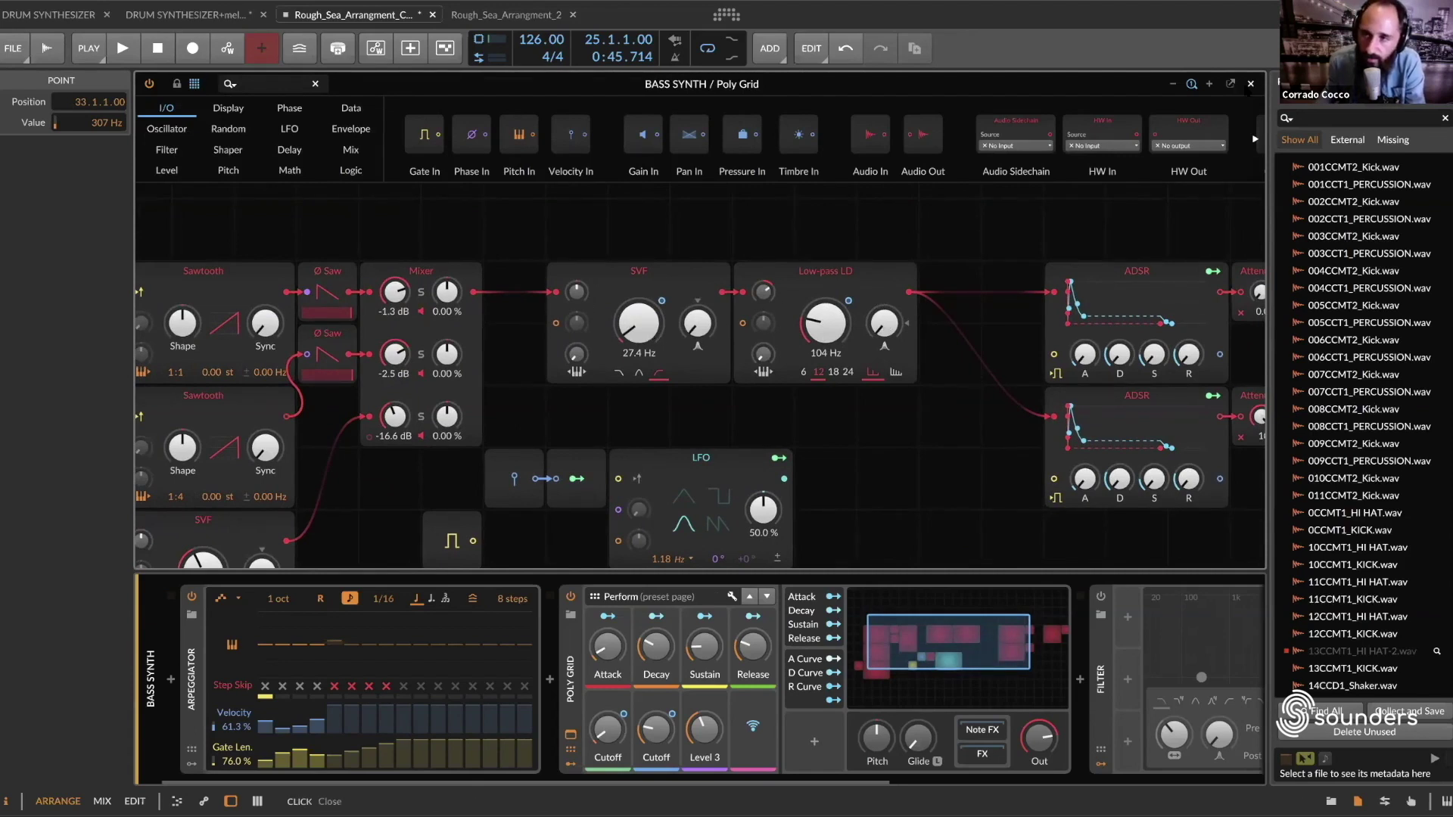
pyautogui.click(1250, 83)
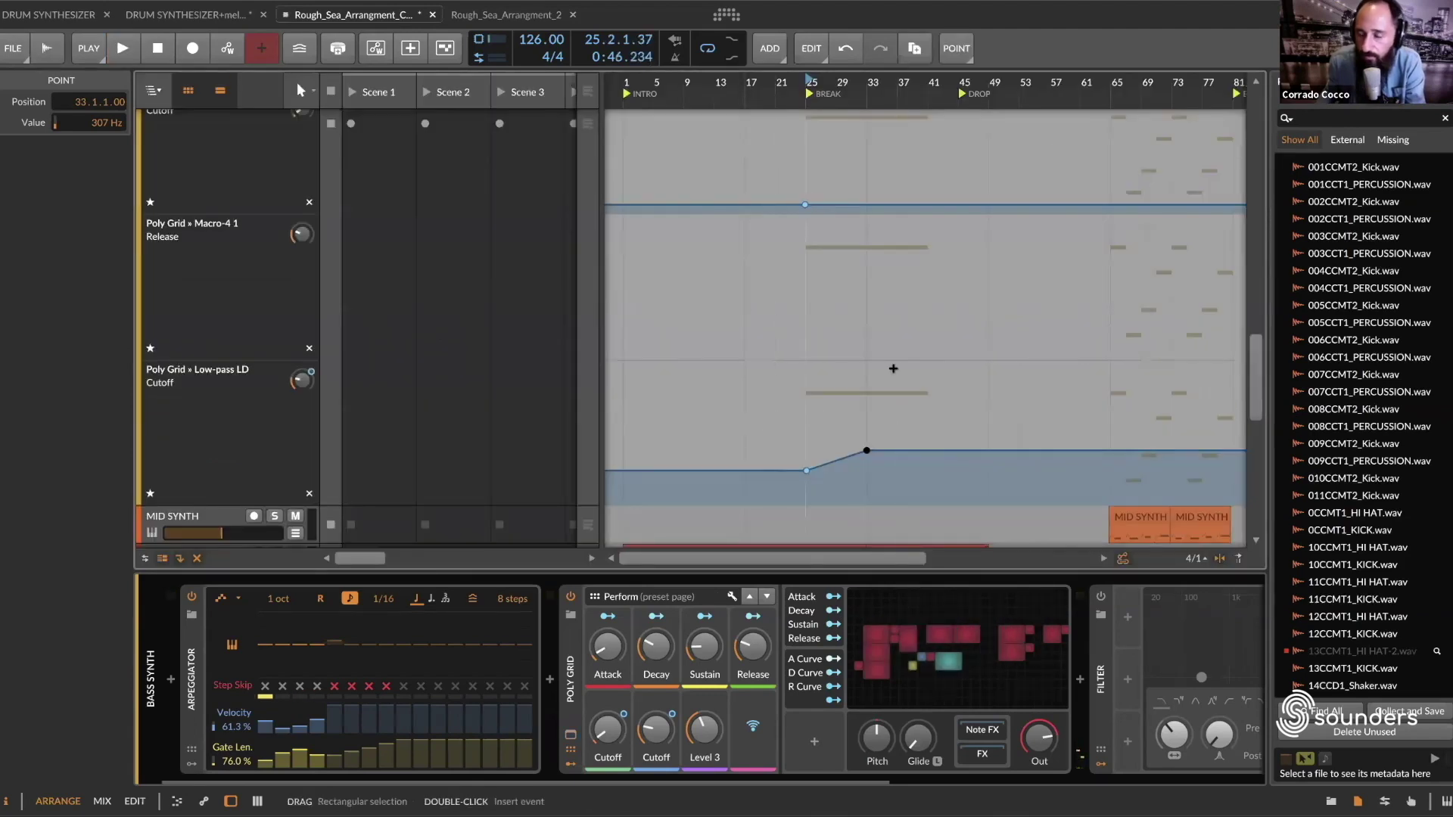
# Step: Select the BASS SYNTH #1 clip and play the arrangement from bar 17 to hear the lead-in to the break
pyautogui.scroll(5, 893, 368)
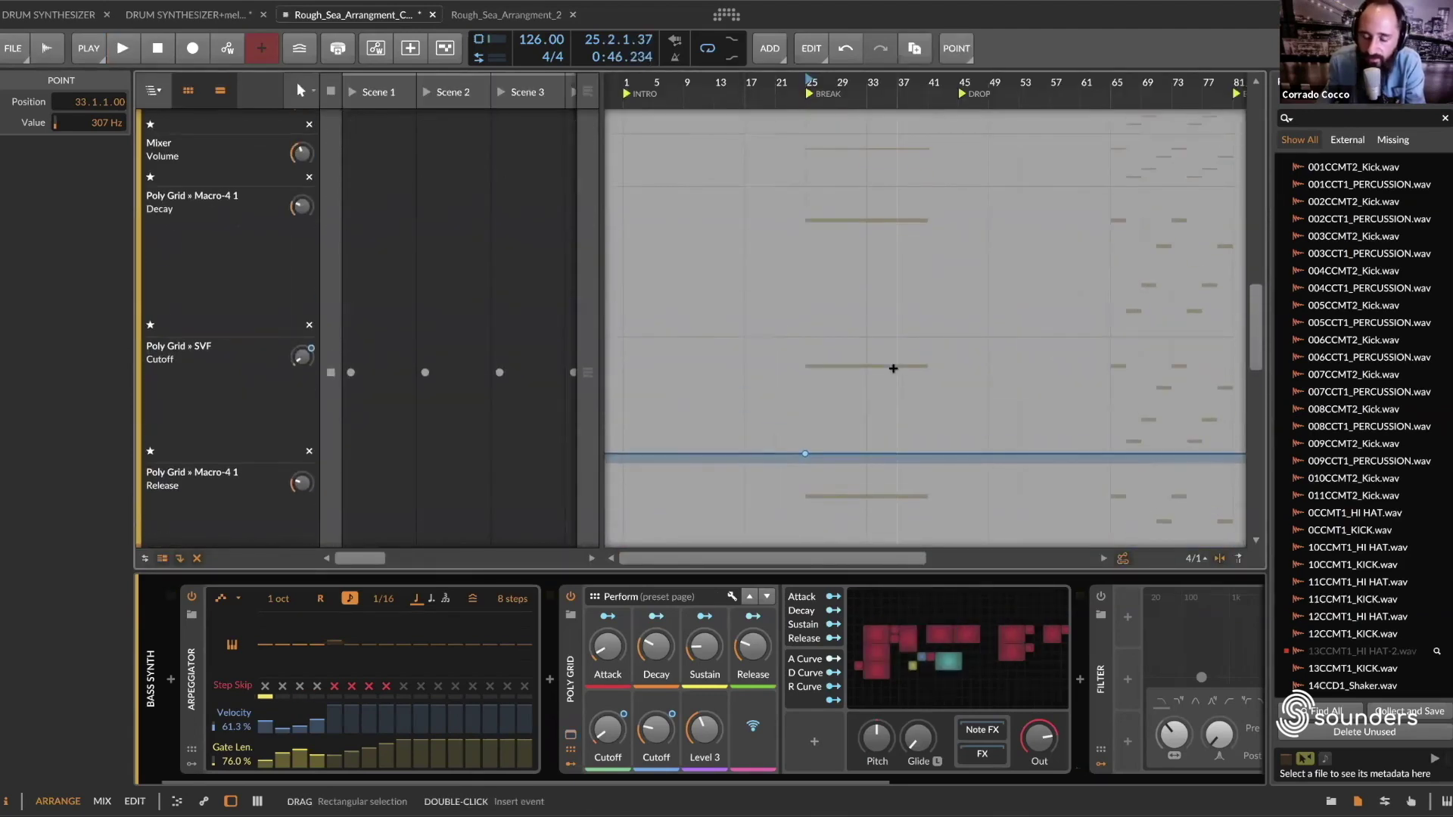
pyautogui.scroll(5, 893, 369)
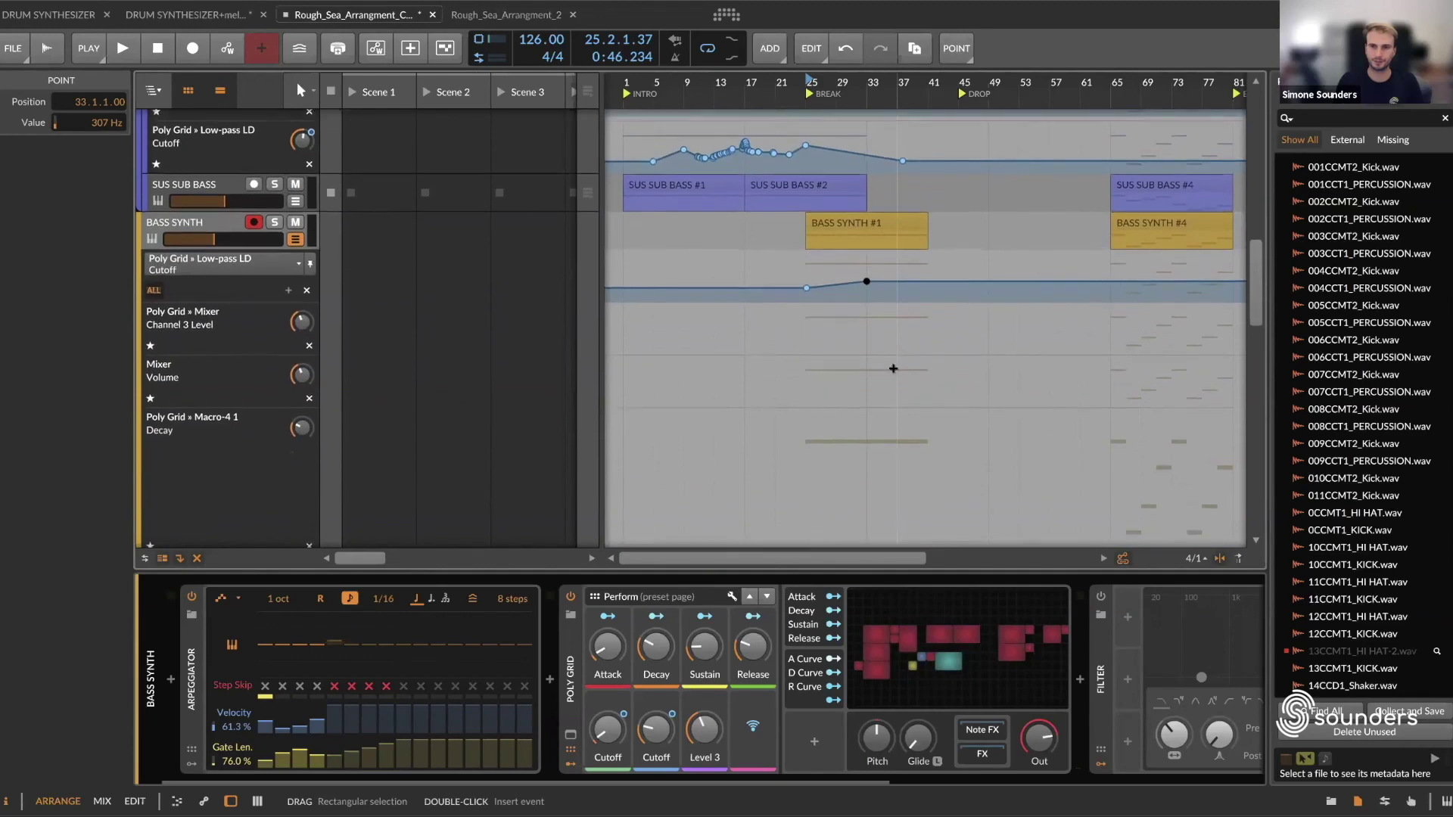
pyautogui.scroll(-2, 893, 369)
pyautogui.scroll(3, 893, 369)
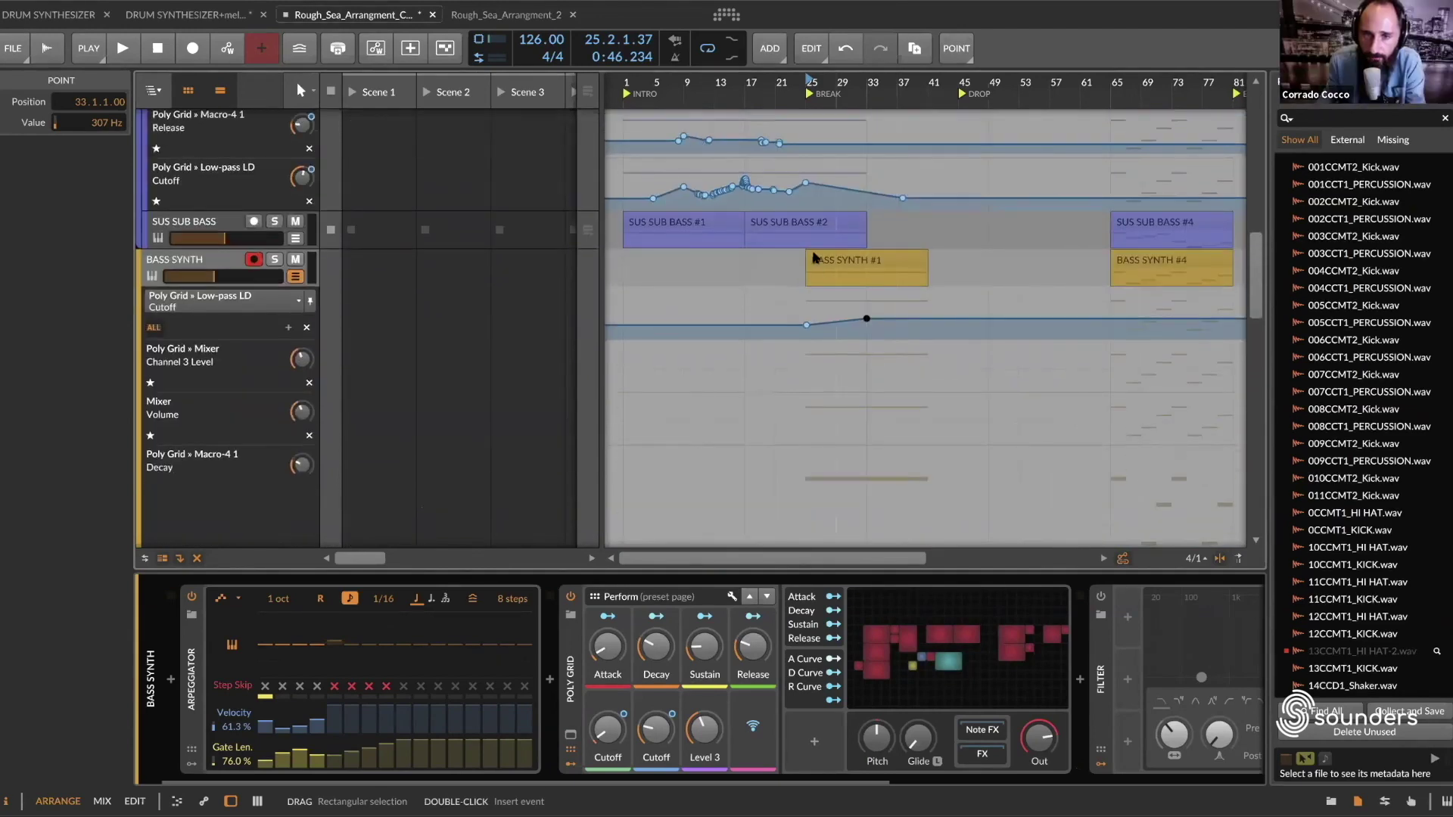
pyautogui.click(814, 258)
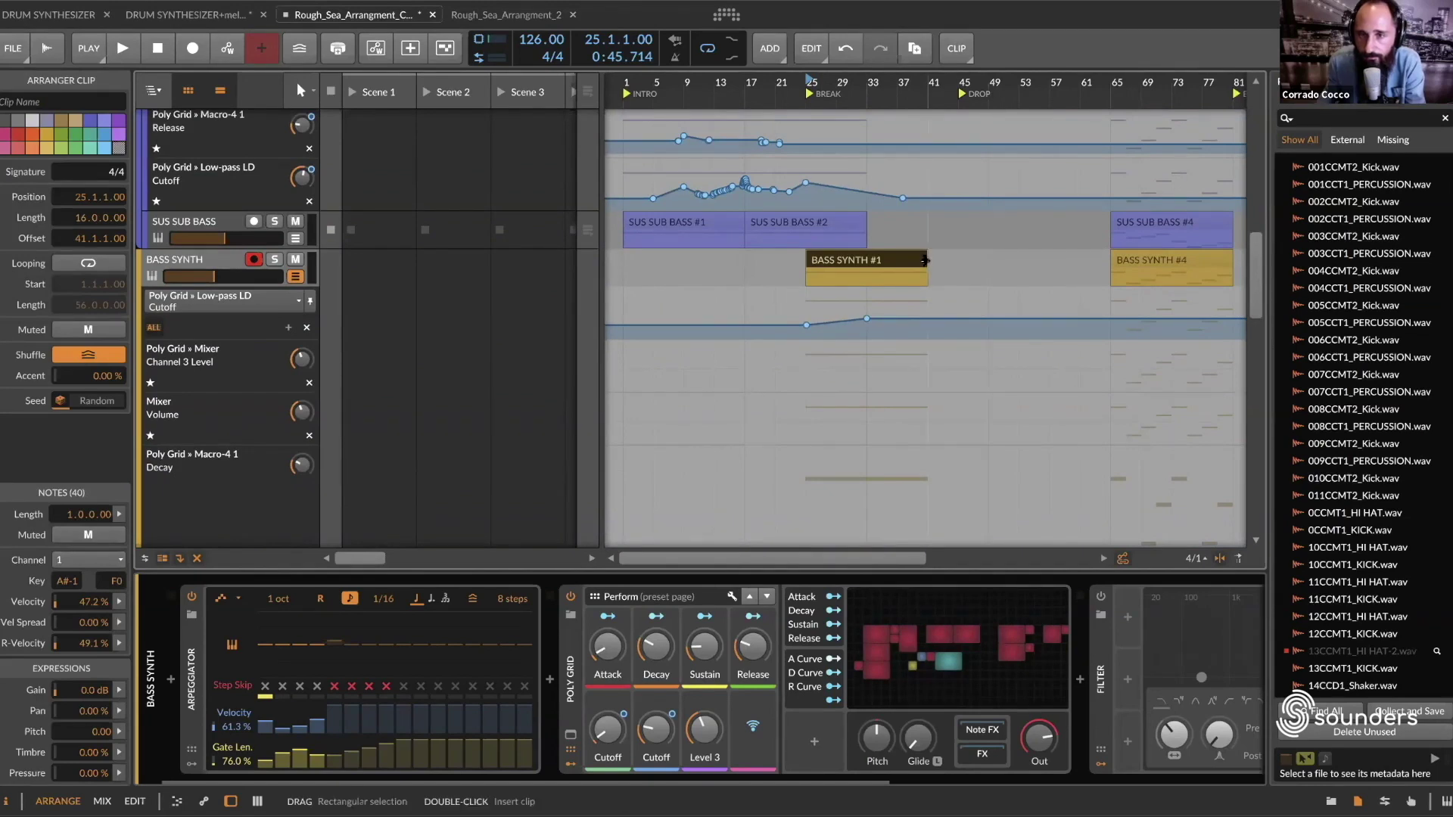
pyautogui.click(752, 84)
pyautogui.press('space')
# Step: Raise the bar 33 point of the BASS SYNTH Low-pass LD Cutoff automation to 358 Hz and move it to bar 41
pyautogui.scroll(-8, 849, 328)
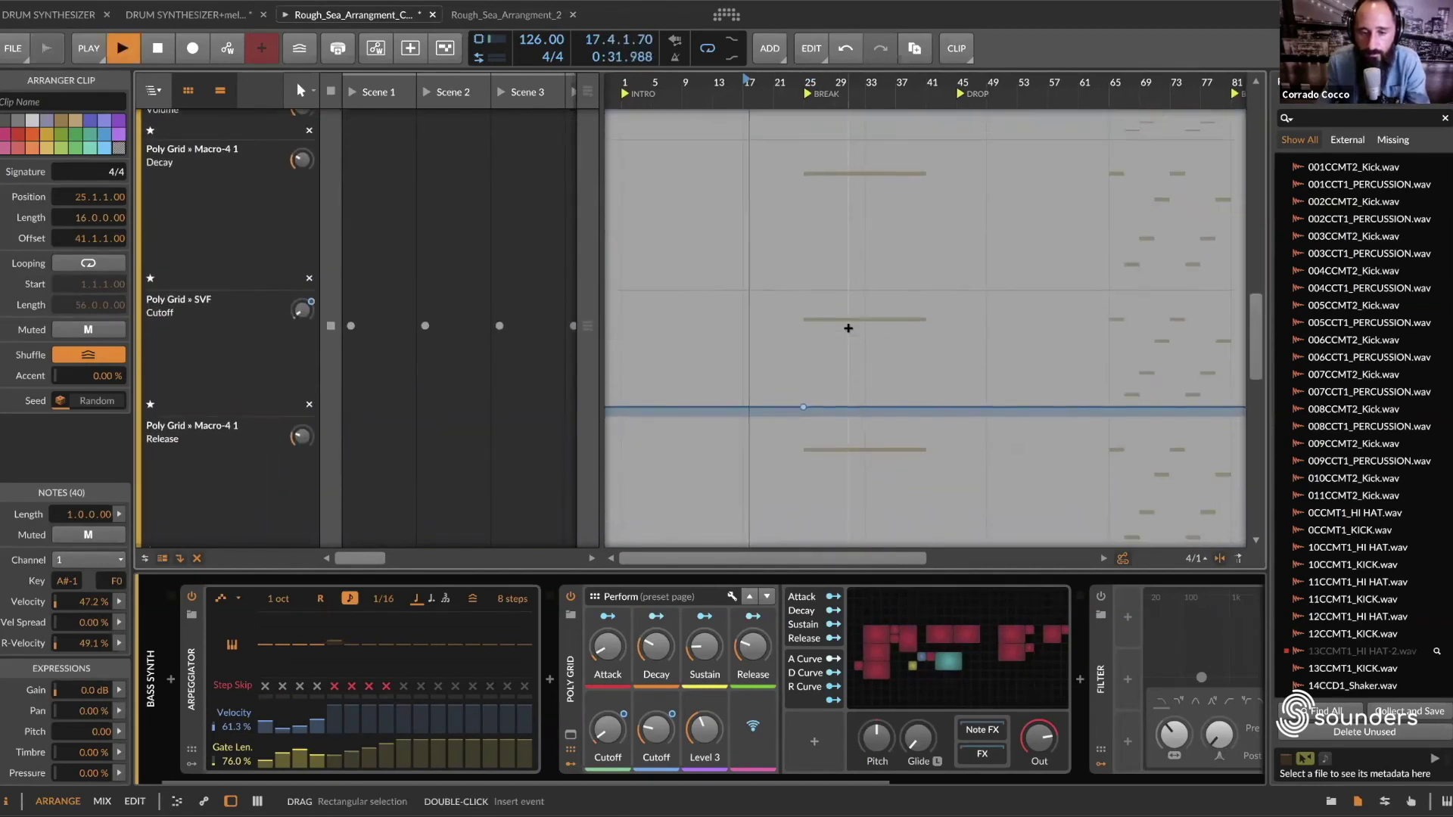
pyautogui.scroll(-2, 849, 328)
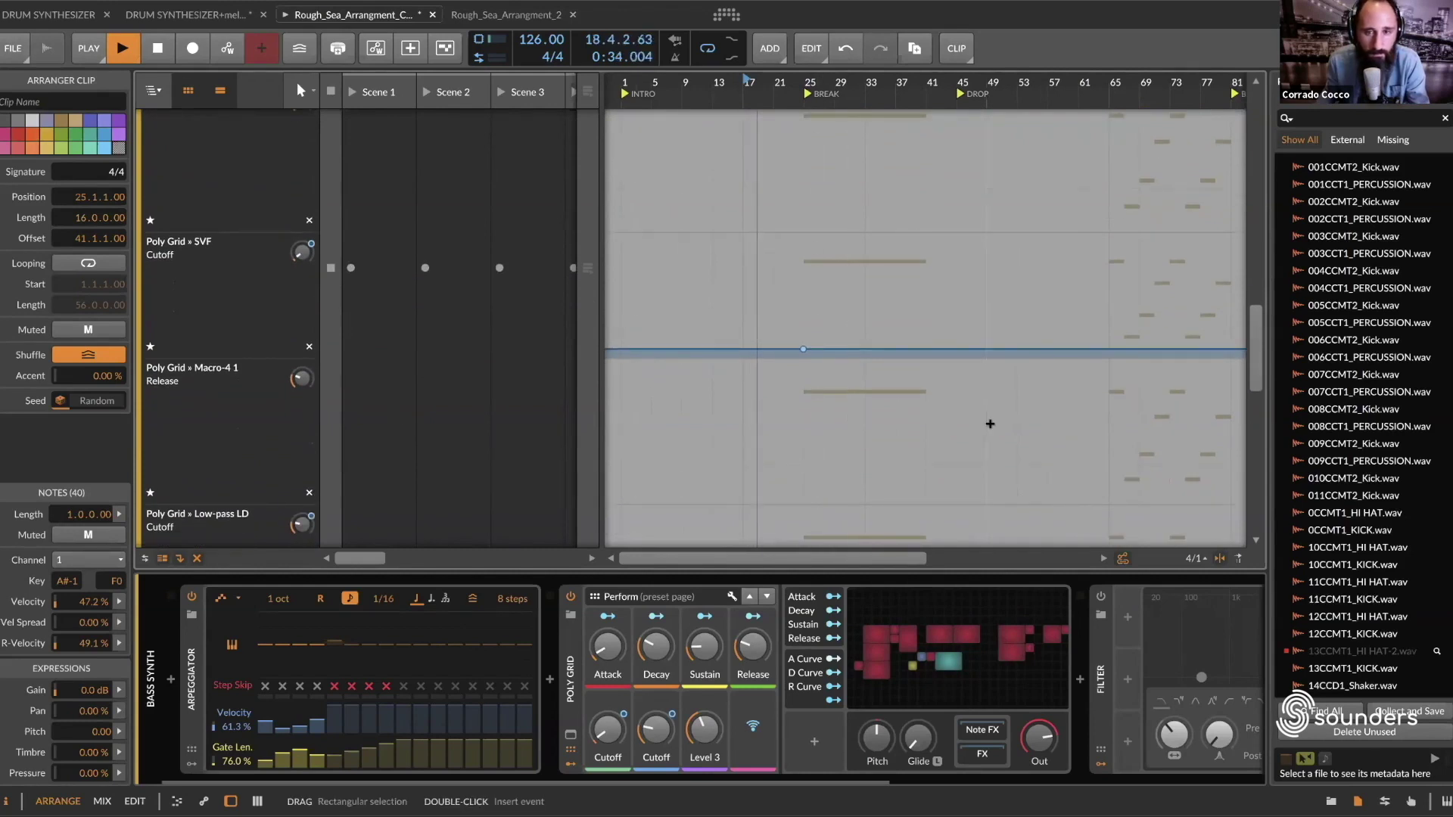
pyautogui.scroll(2, 990, 423)
pyautogui.scroll(-3, 215, 437)
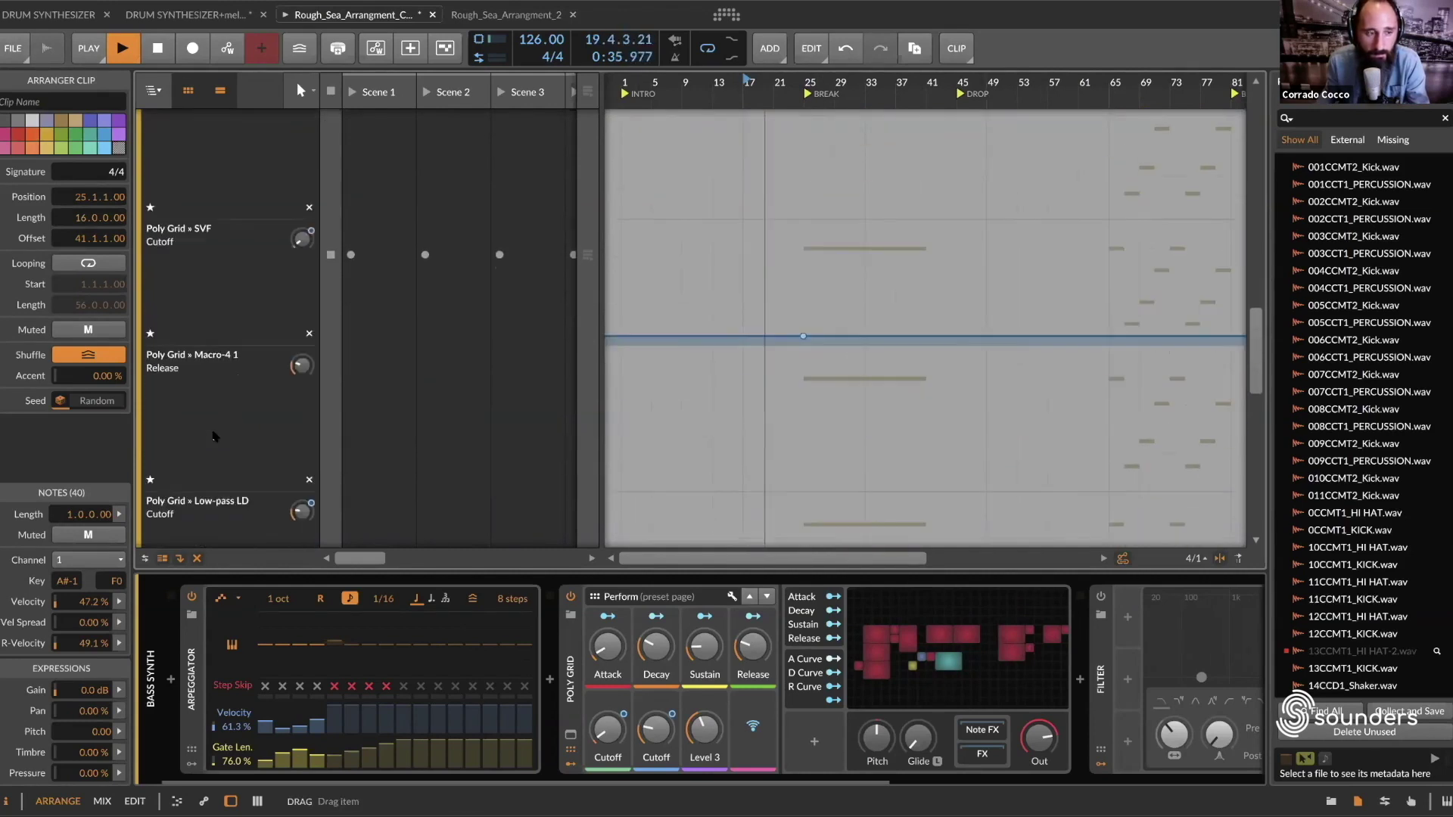
pyautogui.scroll(-3, 214, 437)
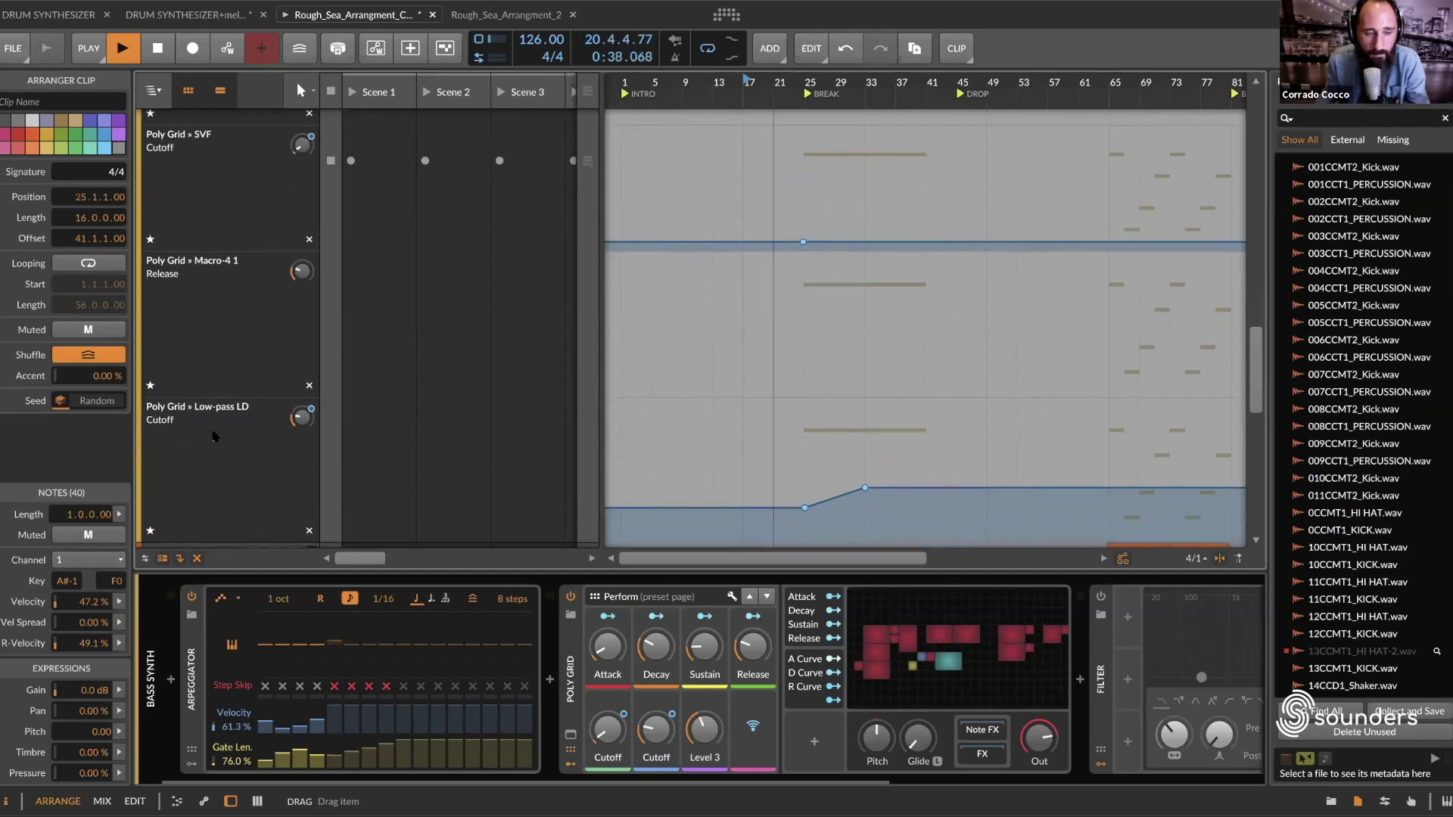
pyautogui.scroll(-1, 214, 436)
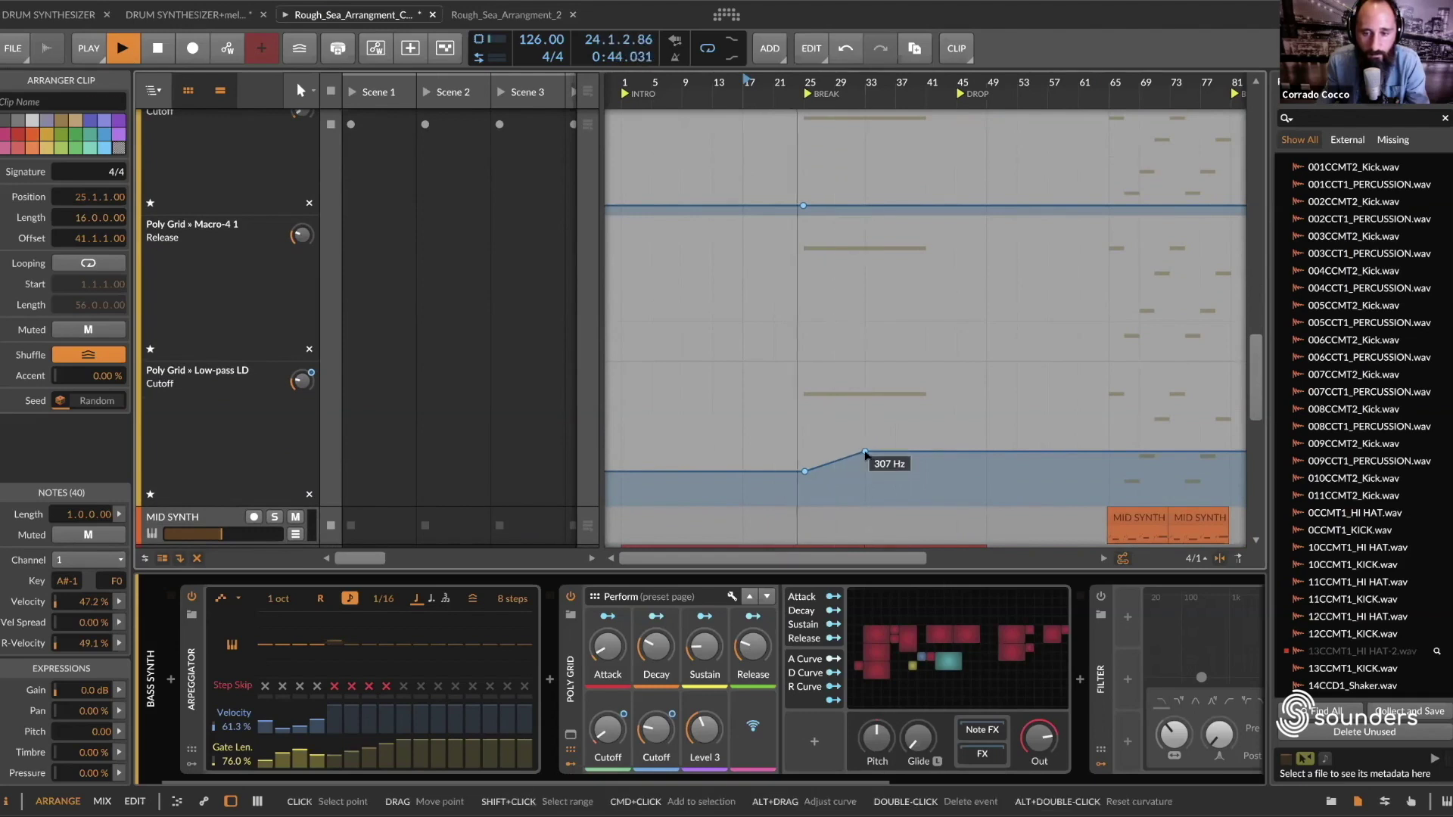
pyautogui.moveTo(865, 451); pyautogui.dragTo(865, 449)
pyautogui.scroll(3, 866, 422)
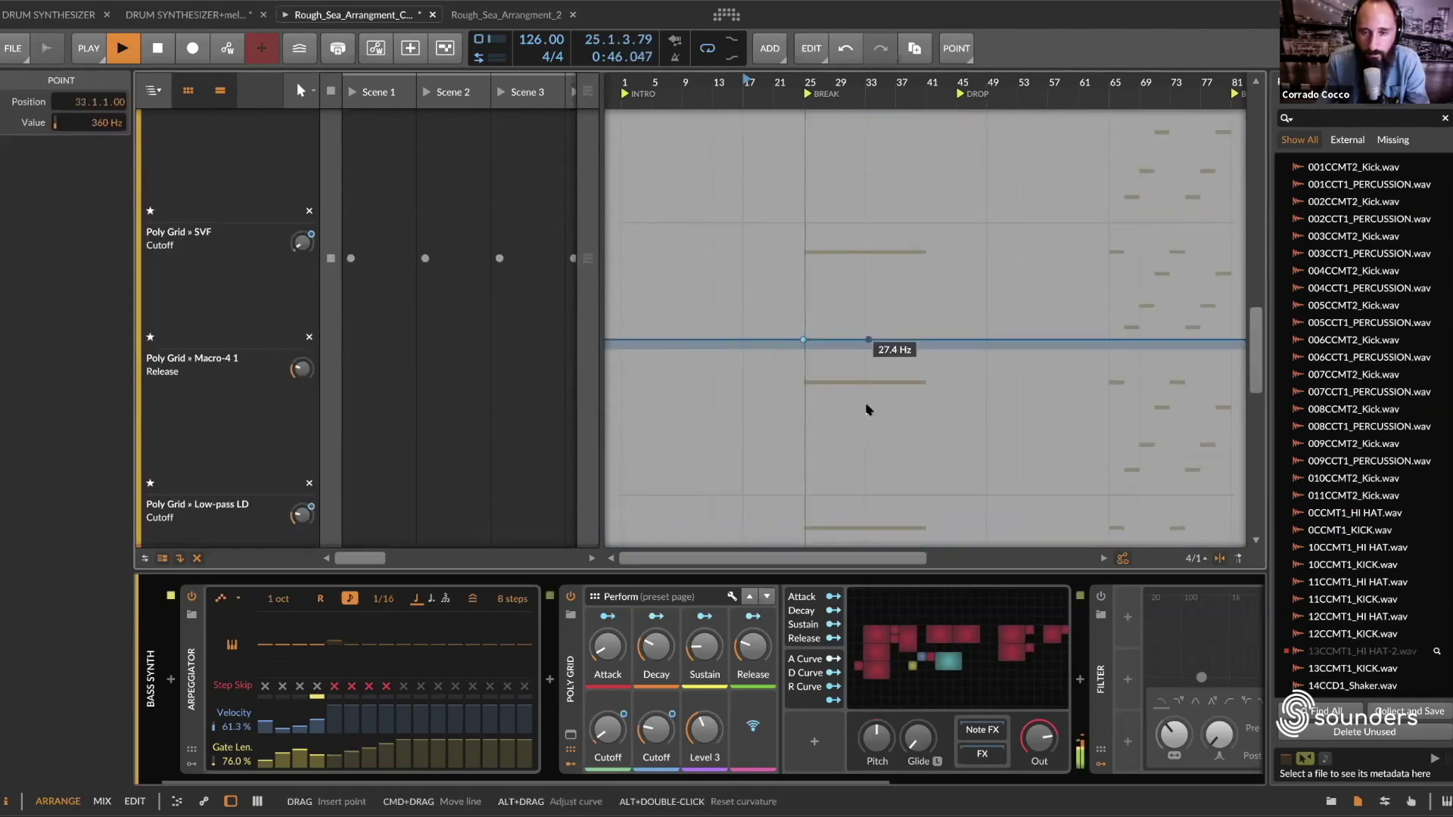
pyautogui.scroll(-2, 871, 495)
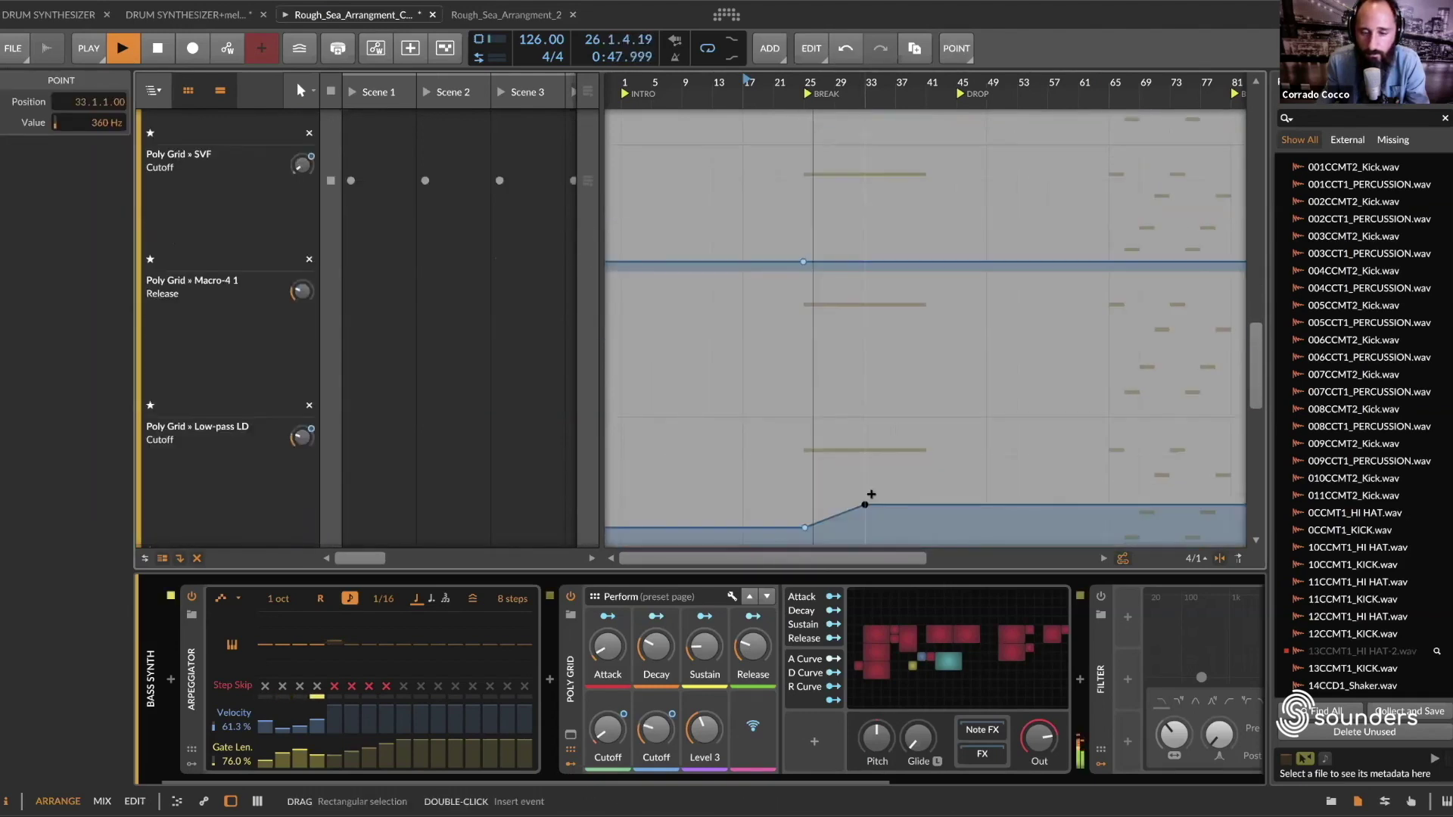
pyautogui.moveTo(867, 512); pyautogui.dragTo(928, 508)
# Step: Add a 118 Hz point at bar 41 to the BASS SYNTH SVF Cutoff automation so the cutoff rises through the break
pyautogui.scroll(2, 955, 432)
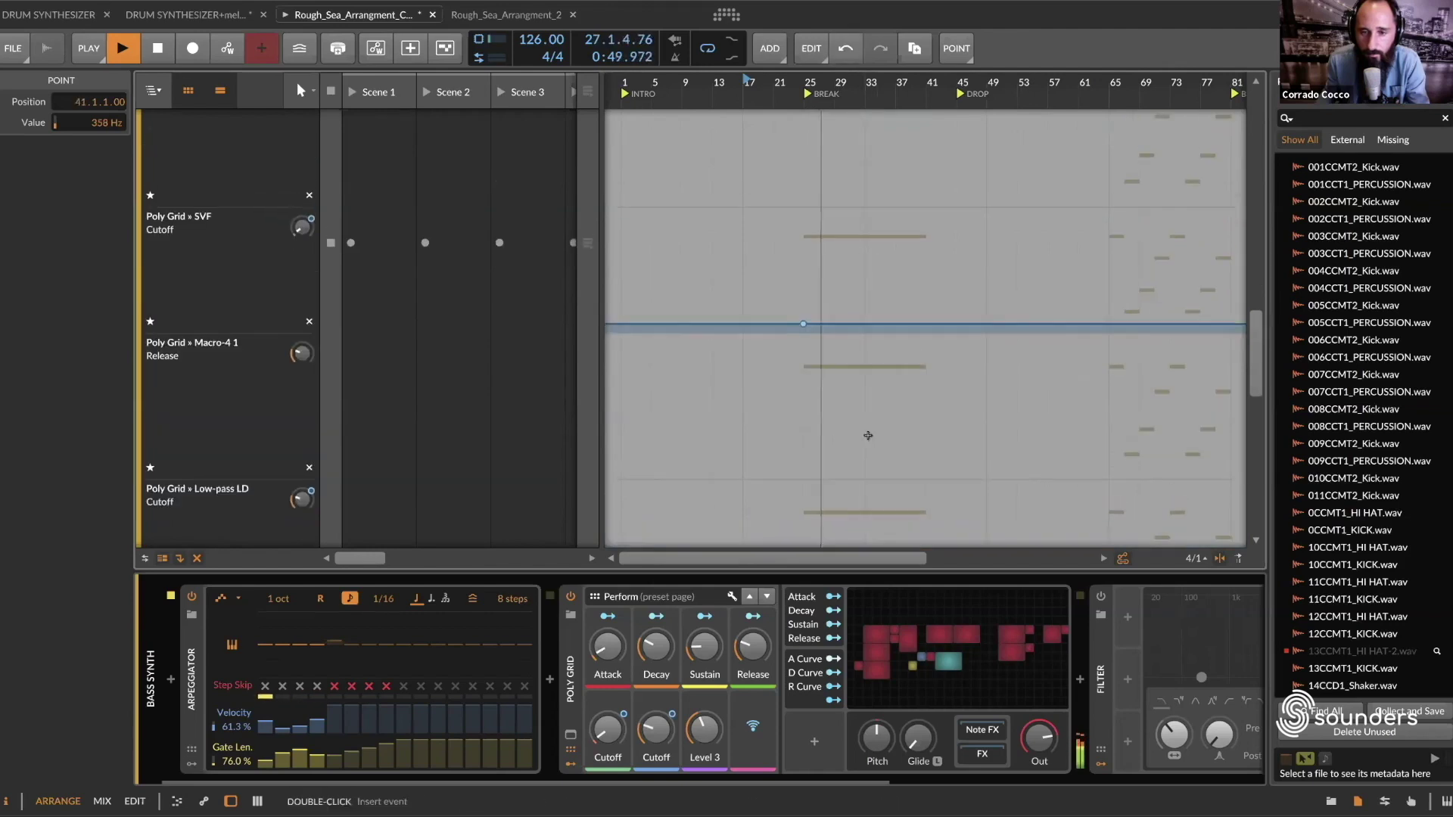
pyautogui.moveTo(923, 321); pyautogui.dragTo(924, 285)
pyautogui.scroll(-8, 922, 324)
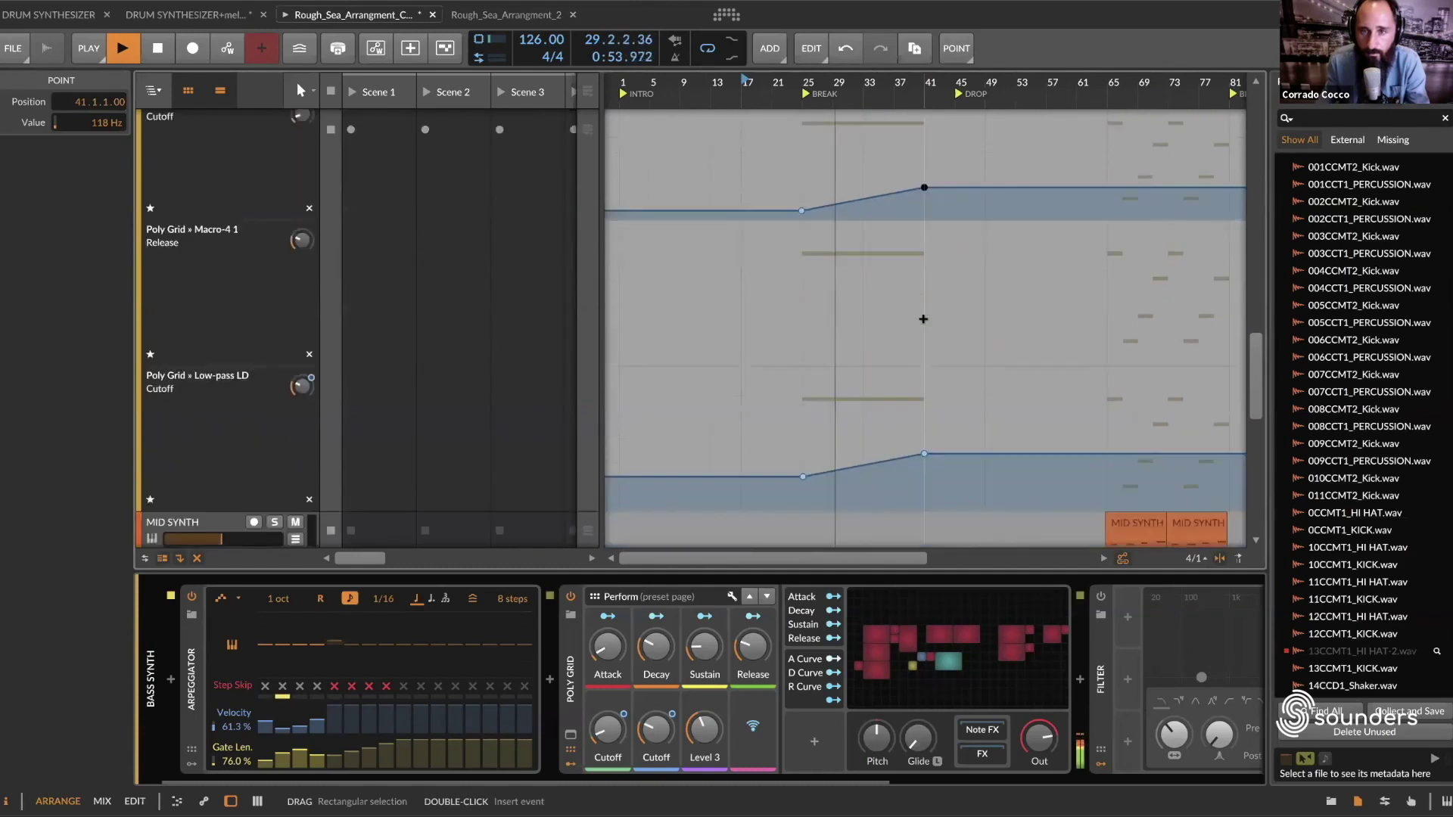
pyautogui.scroll(-2, 923, 324)
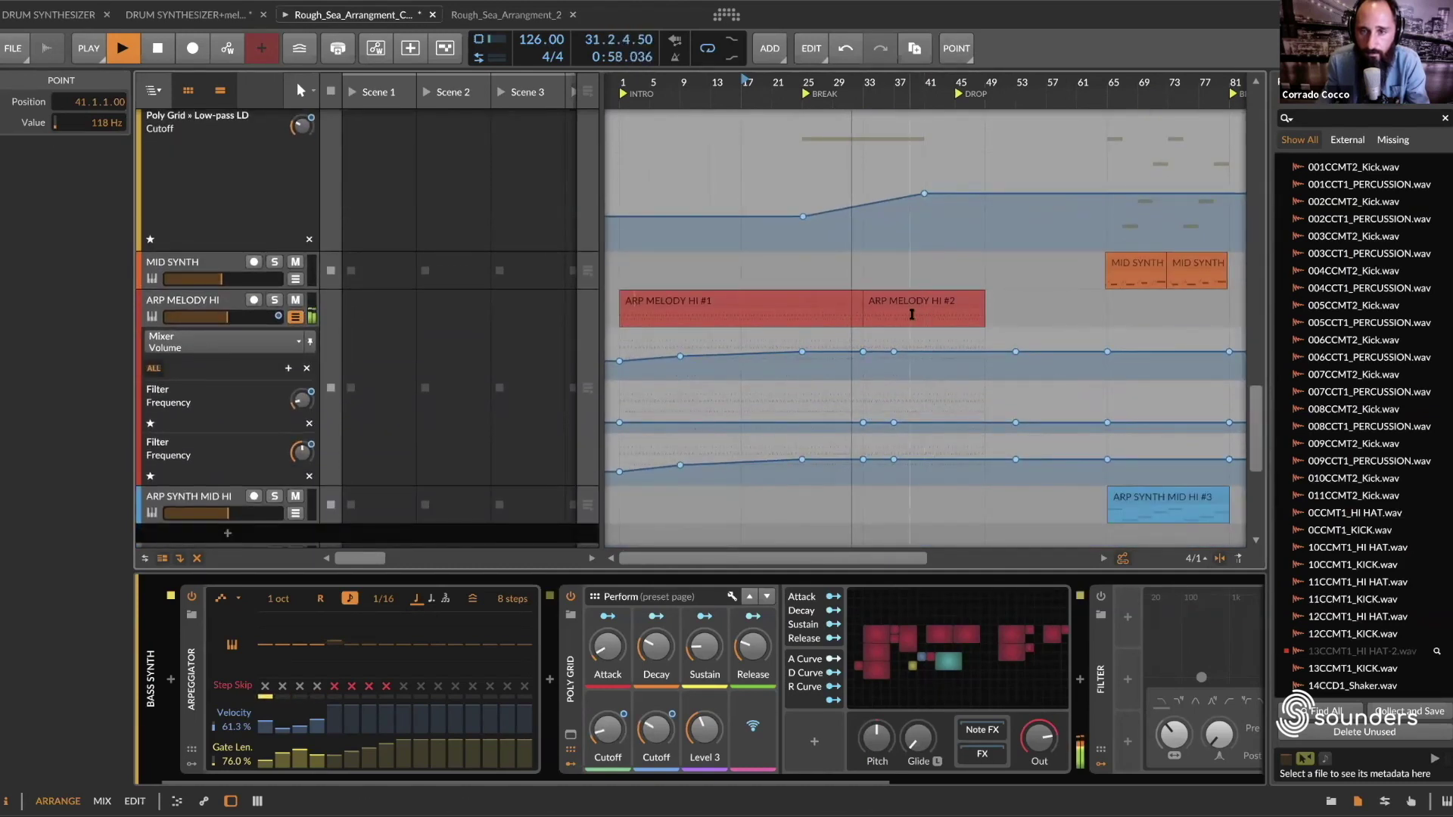
# Step: Review the arrangement's tracks while the break plays and stop the playback
pyautogui.scroll(-2, 912, 315)
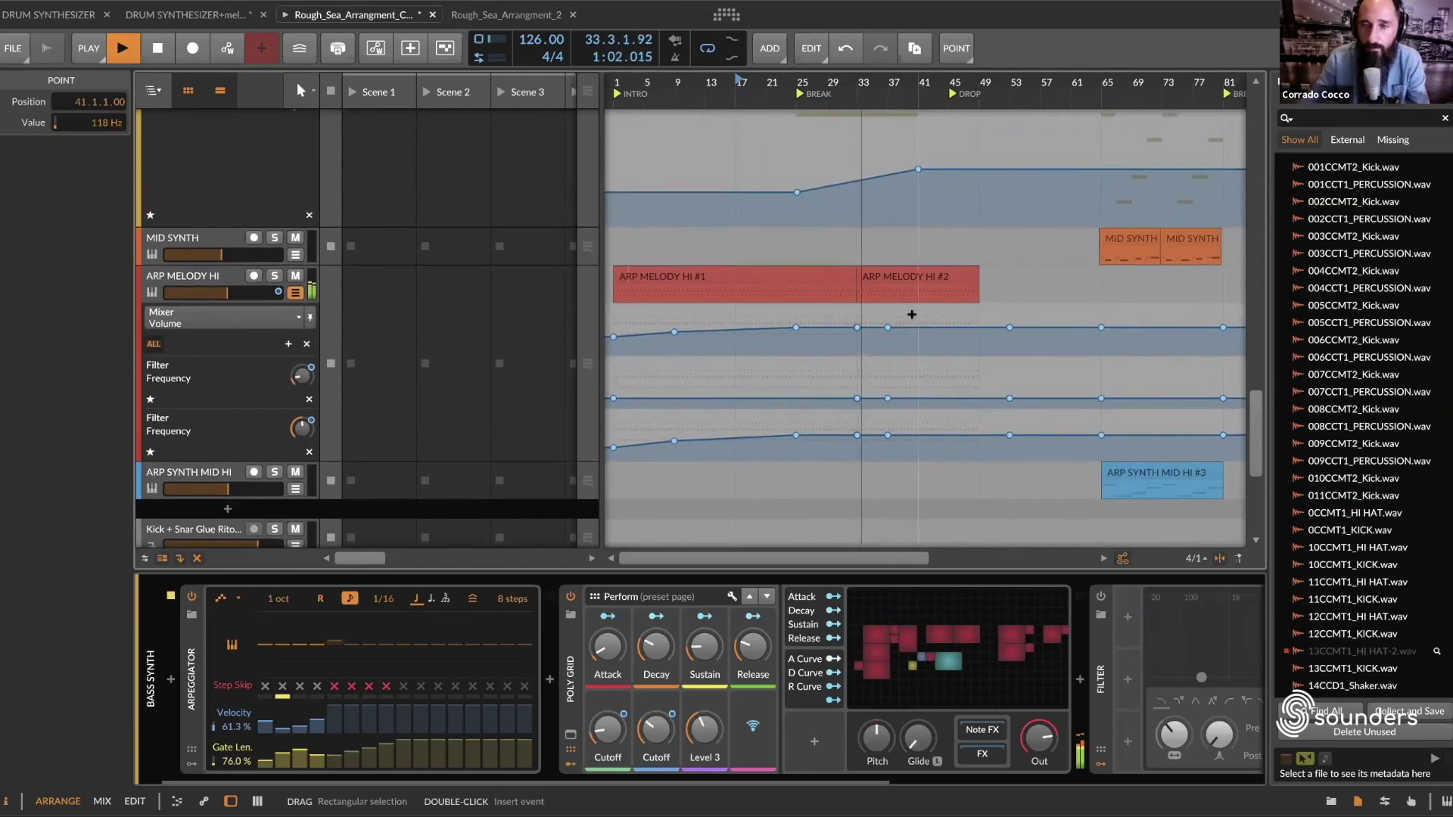
pyautogui.scroll(3, 900, 333)
pyautogui.scroll(10, 895, 339)
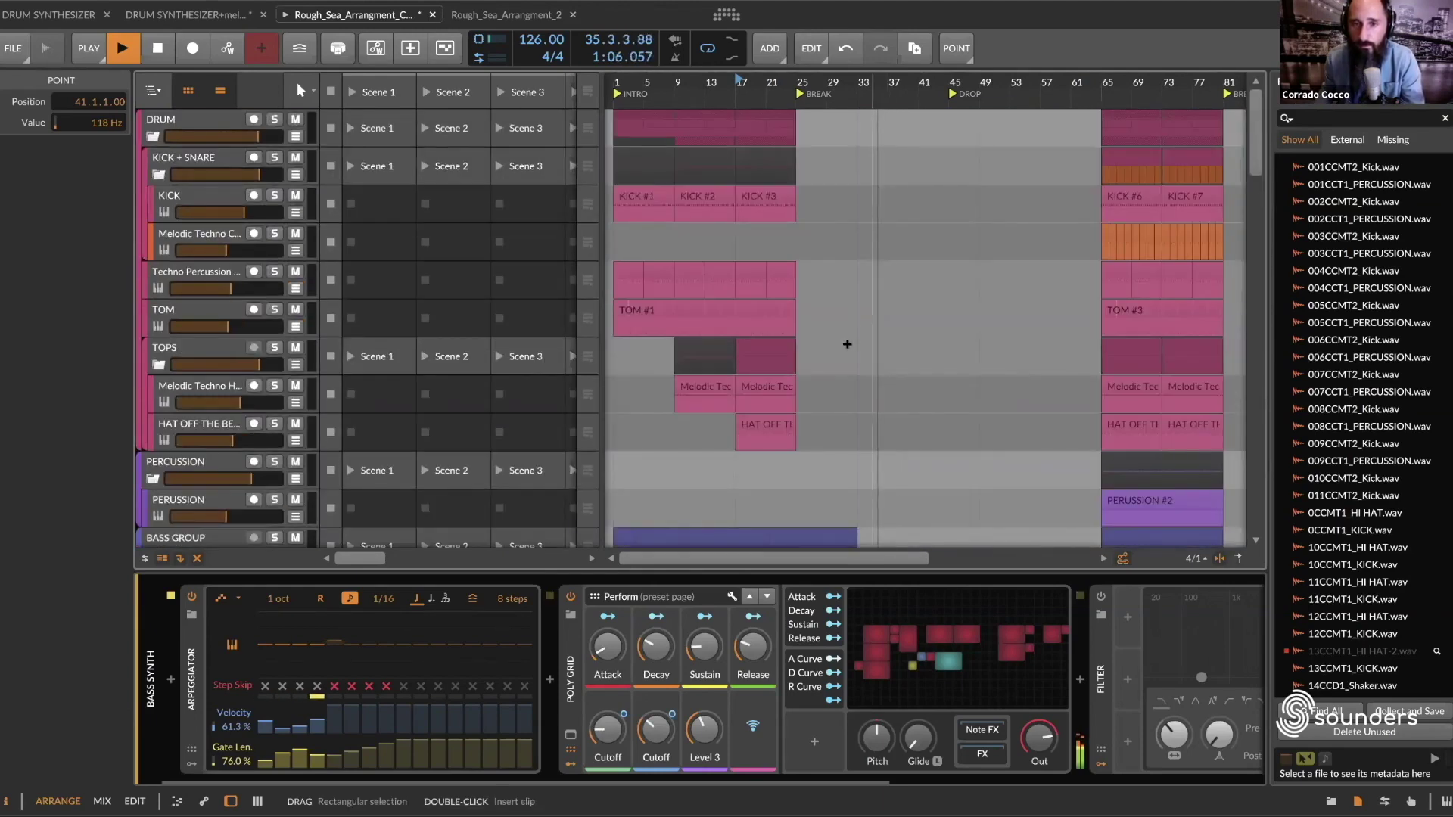
pyautogui.hscroll(1, 847, 344)
pyautogui.press('space')
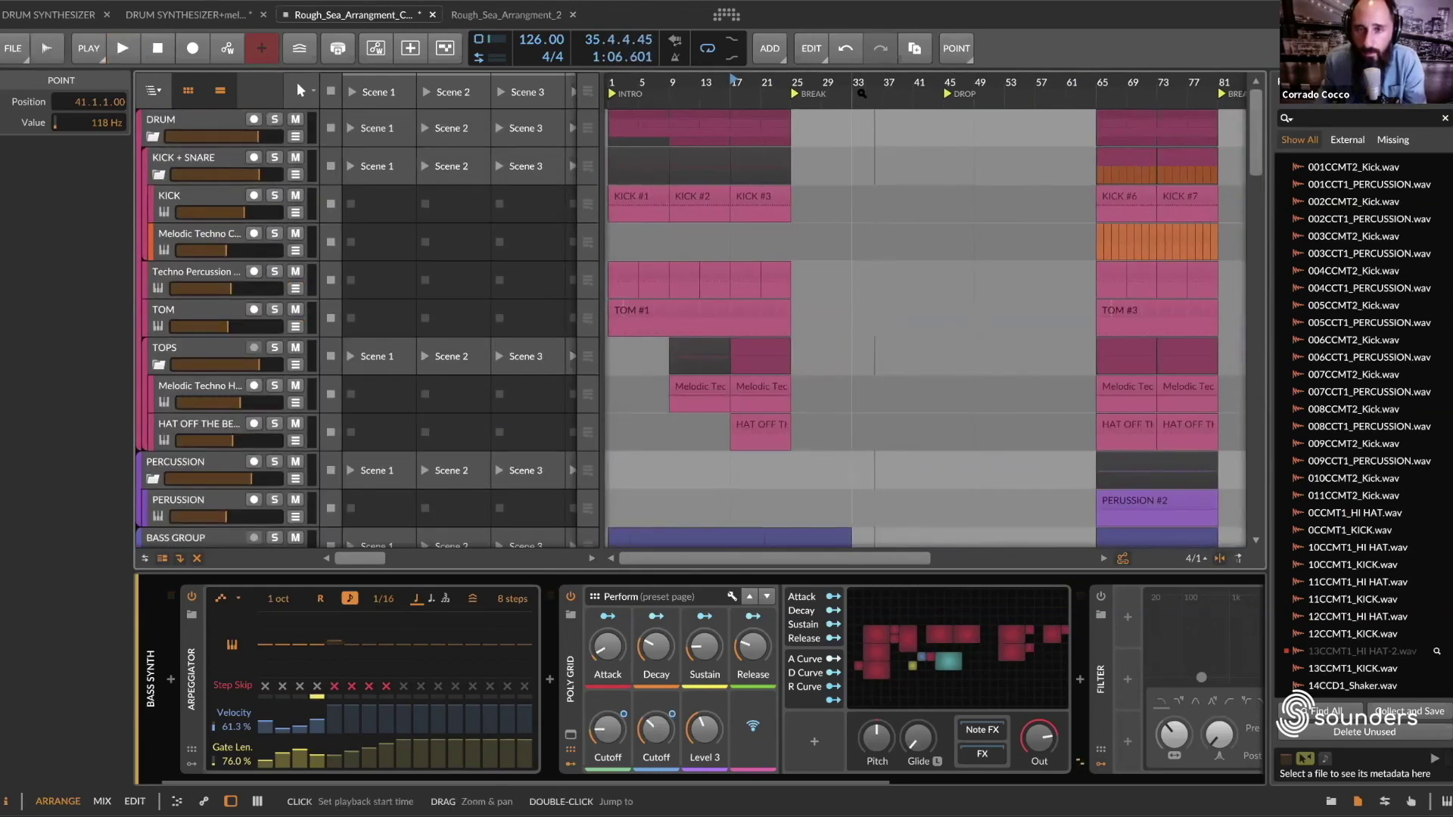
# Step: Move the DROP cue marker to bar 49
pyautogui.scroll(2, 862, 93)
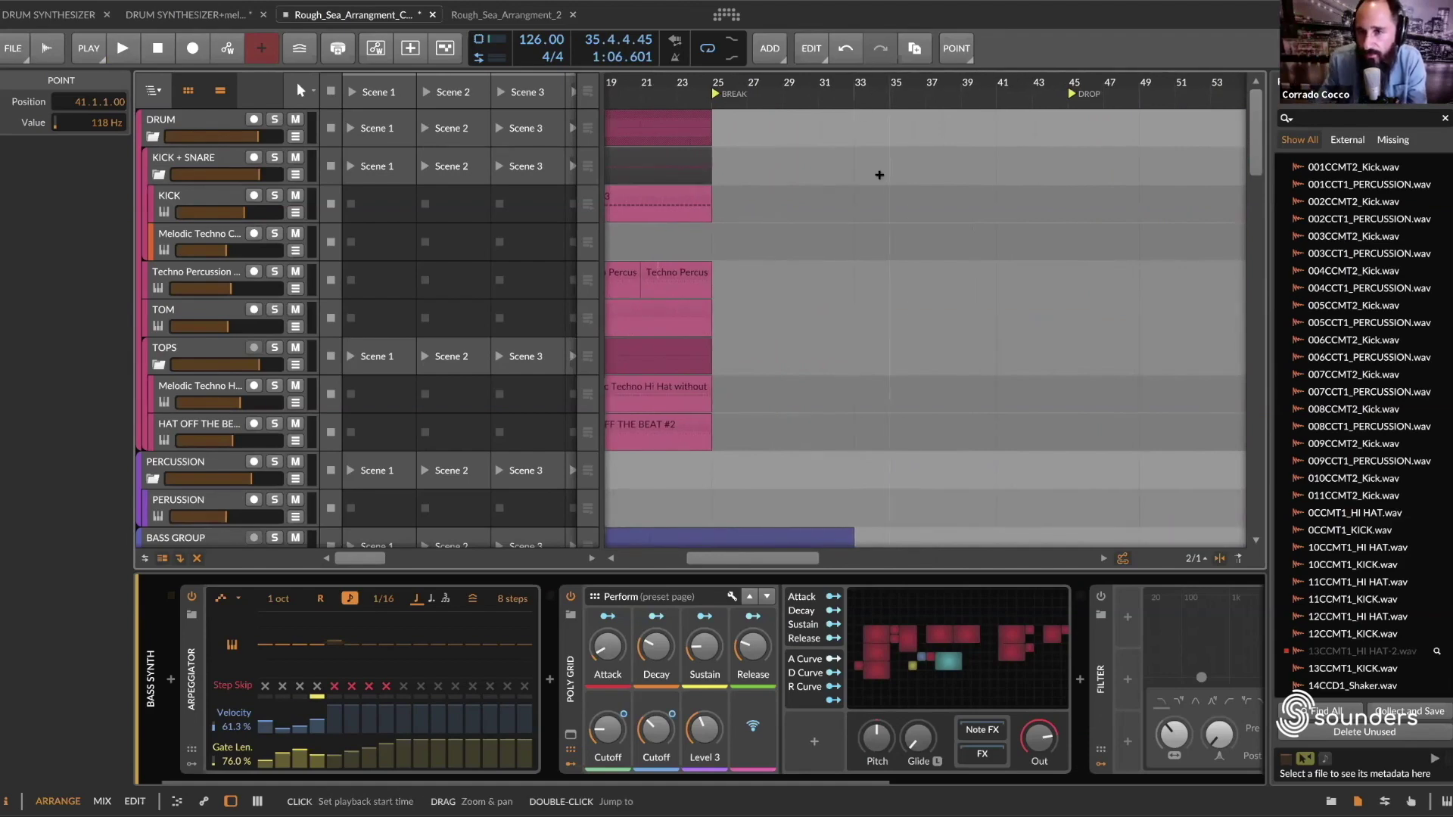
pyautogui.scroll(-15, 906, 198)
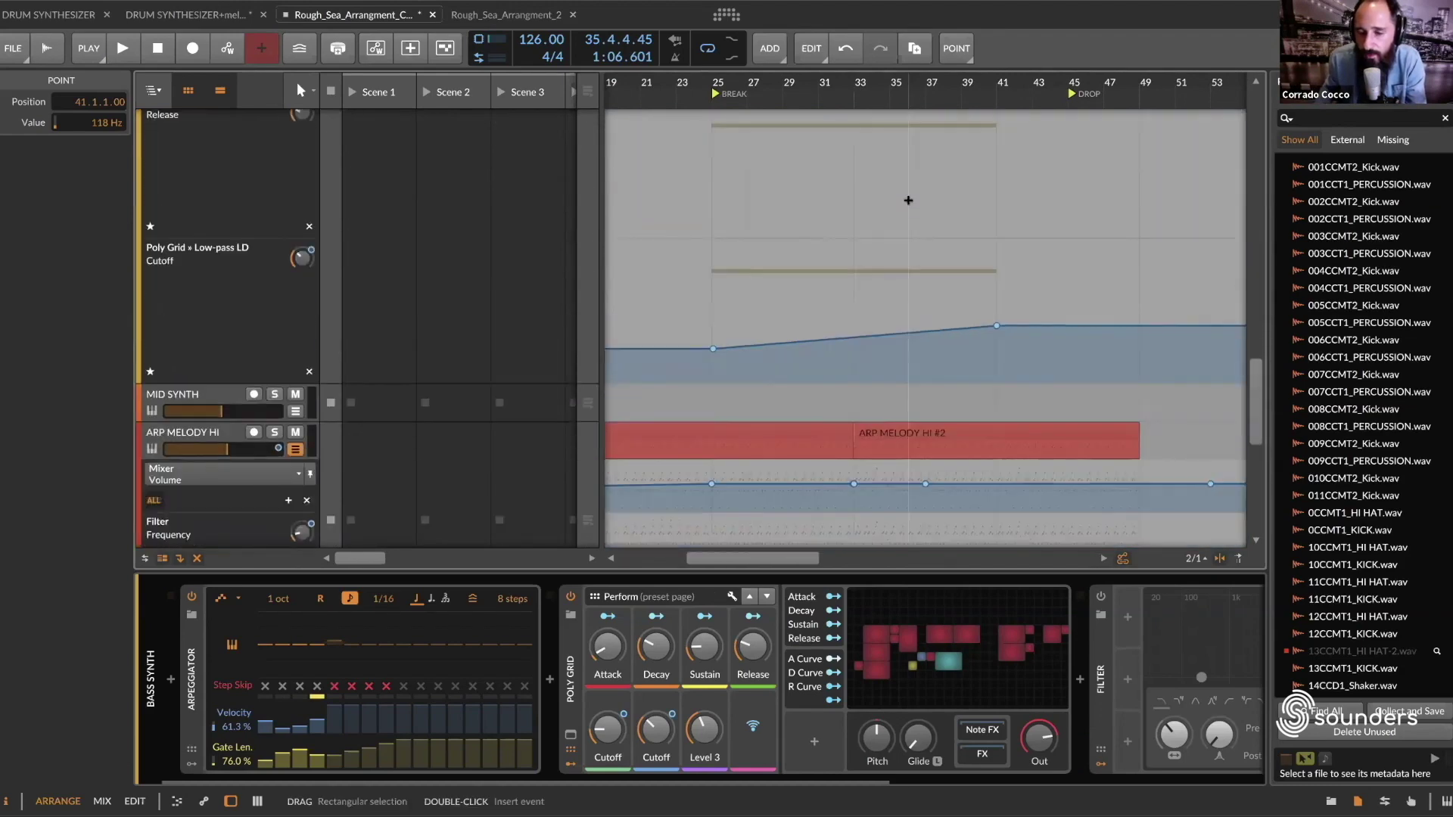
pyautogui.scroll(-10, 908, 200)
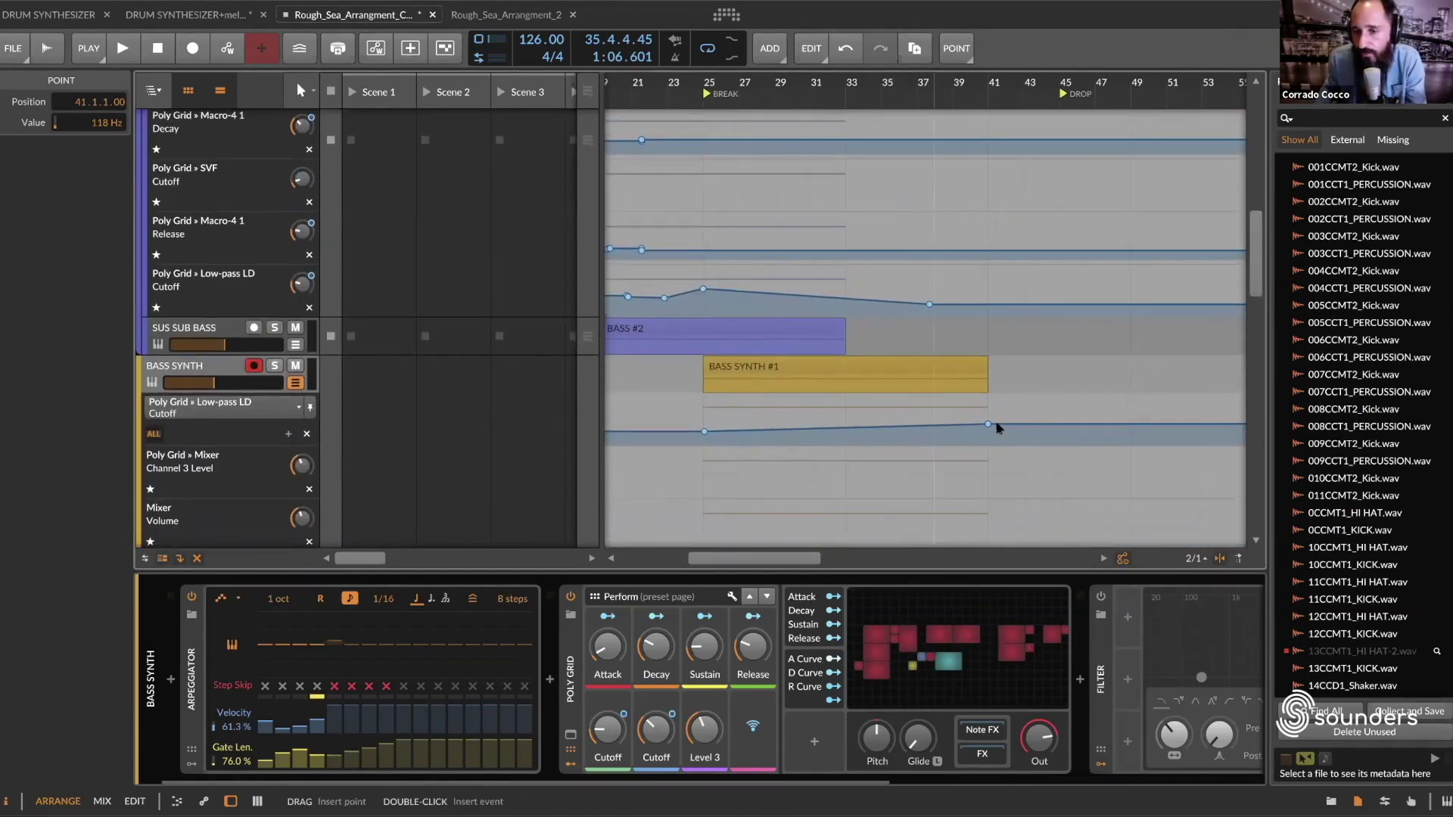
pyautogui.scroll(-2, 944, 94)
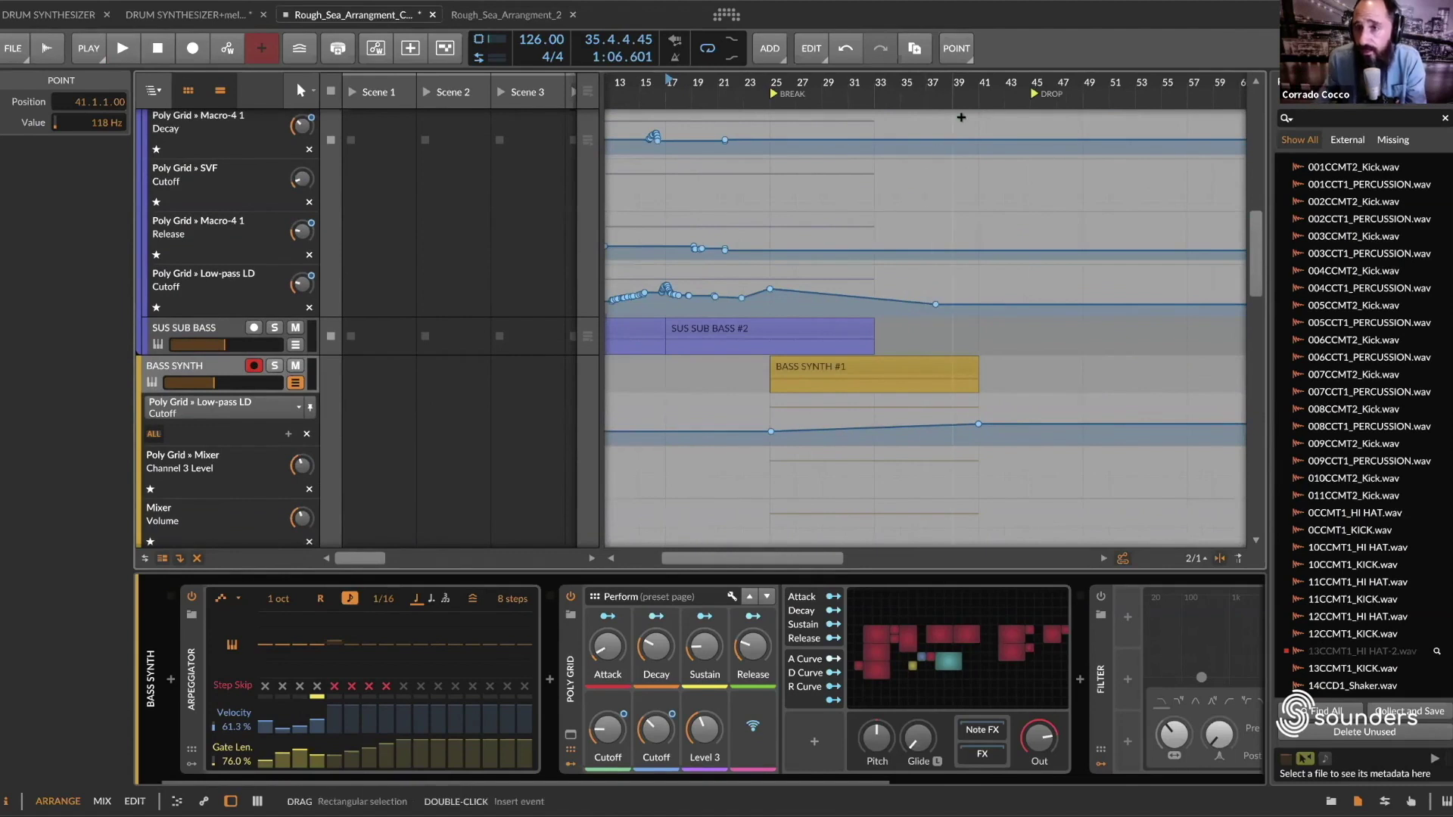
pyautogui.moveTo(1032, 98); pyautogui.dragTo(1085, 96)
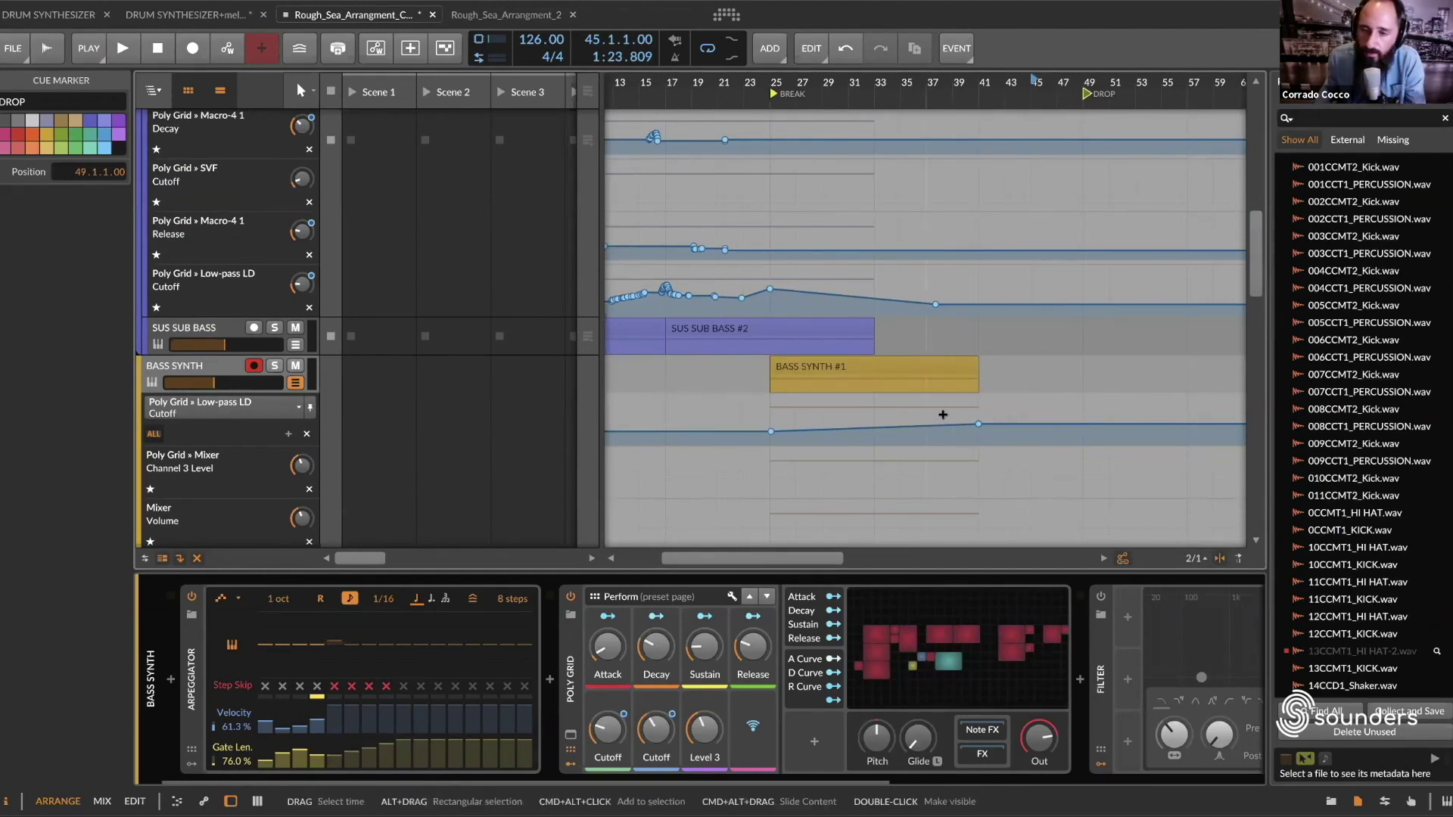
# Step: Move the ARP MELODY HI #2 clip to bar 41 and extend ARP MELODY HI #1 to 40 bars so it meets it
pyautogui.scroll(-10, 909, 449)
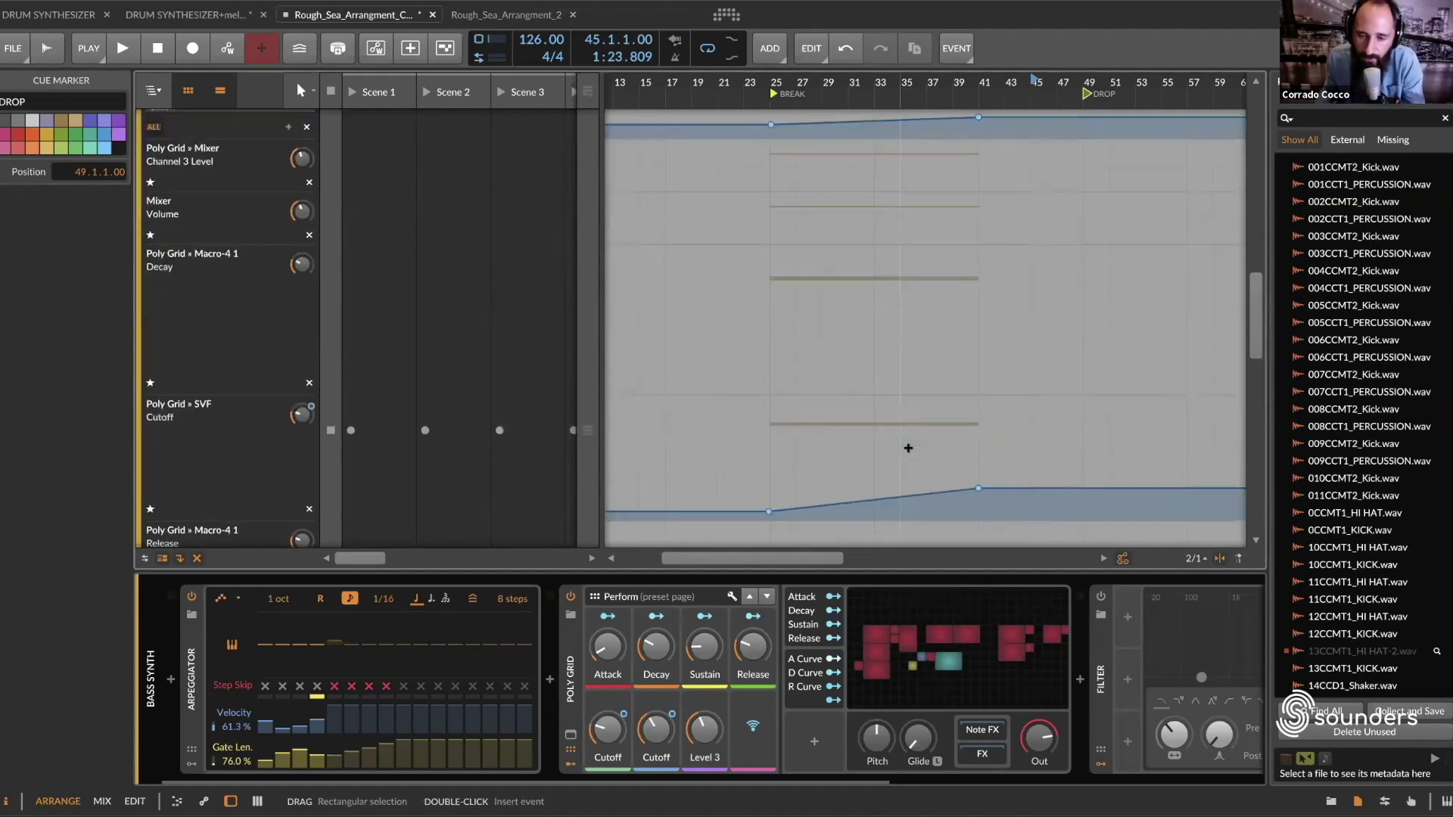
pyautogui.scroll(15, 909, 449)
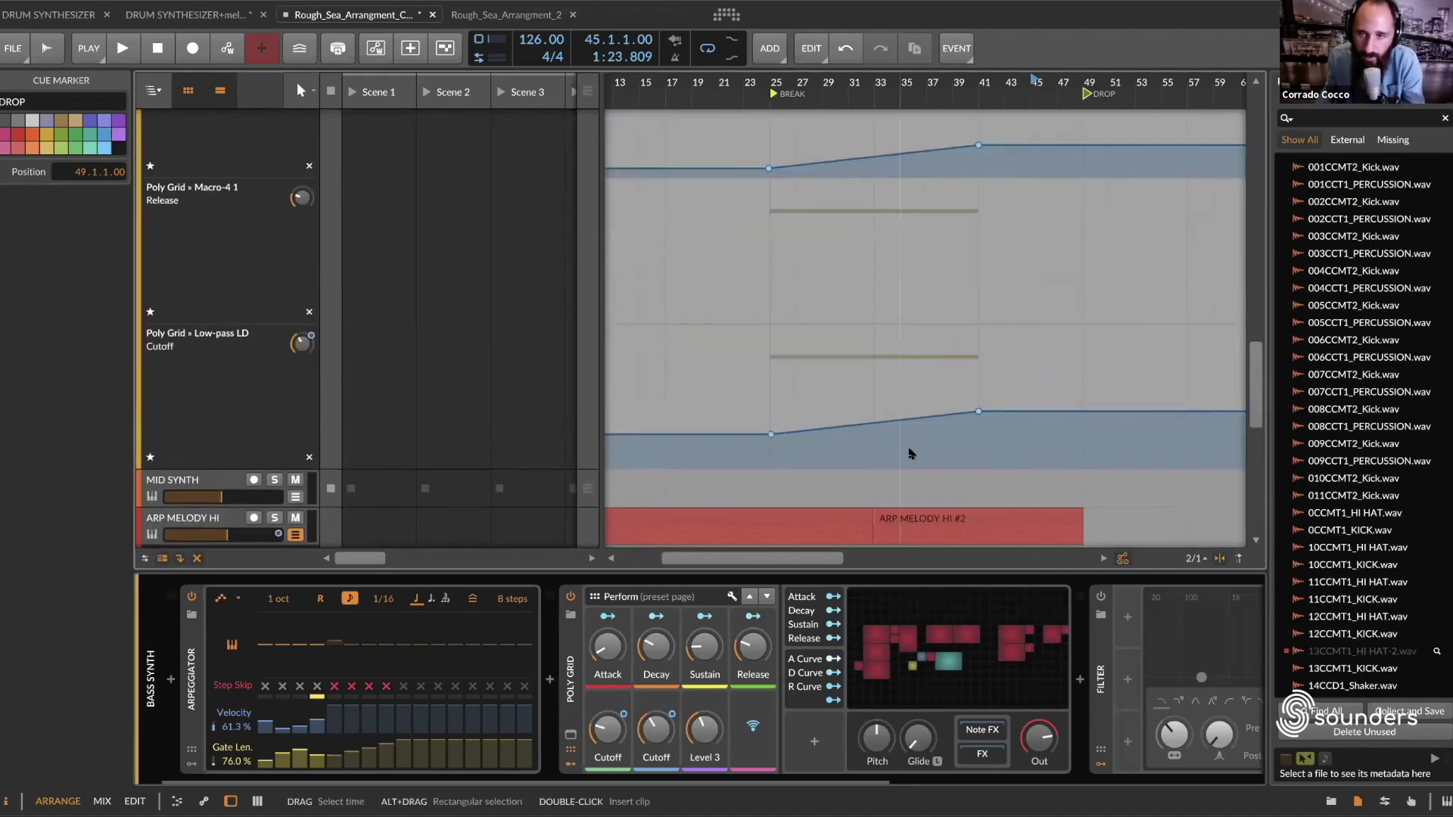
pyautogui.hscroll(2, 908, 449)
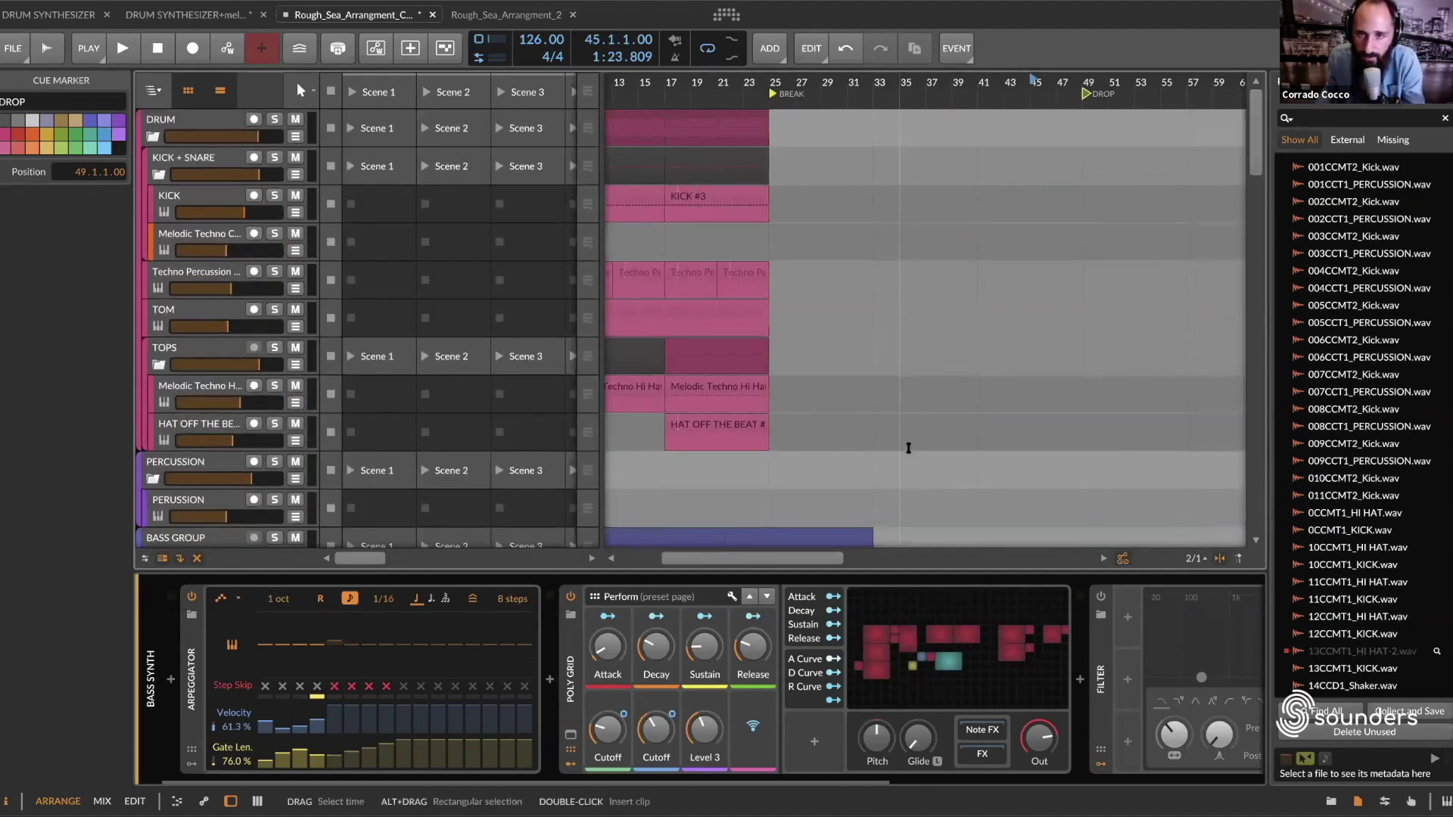
pyautogui.scroll(-10, 909, 449)
pyautogui.scroll(-8, 908, 448)
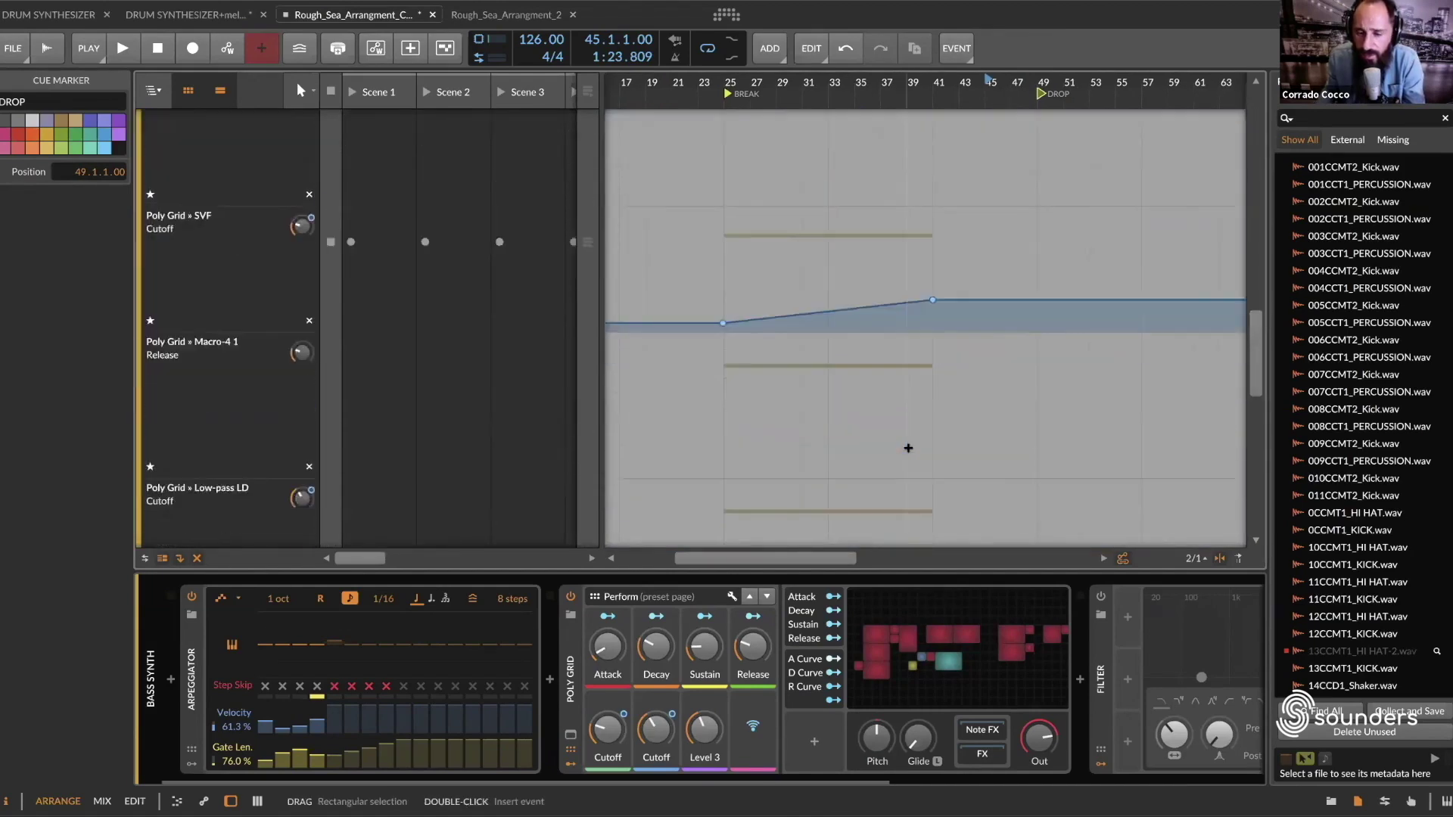
pyautogui.moveTo(869, 342); pyautogui.dragTo(974, 342)
pyautogui.moveTo(825, 336); pyautogui.dragTo(932, 337)
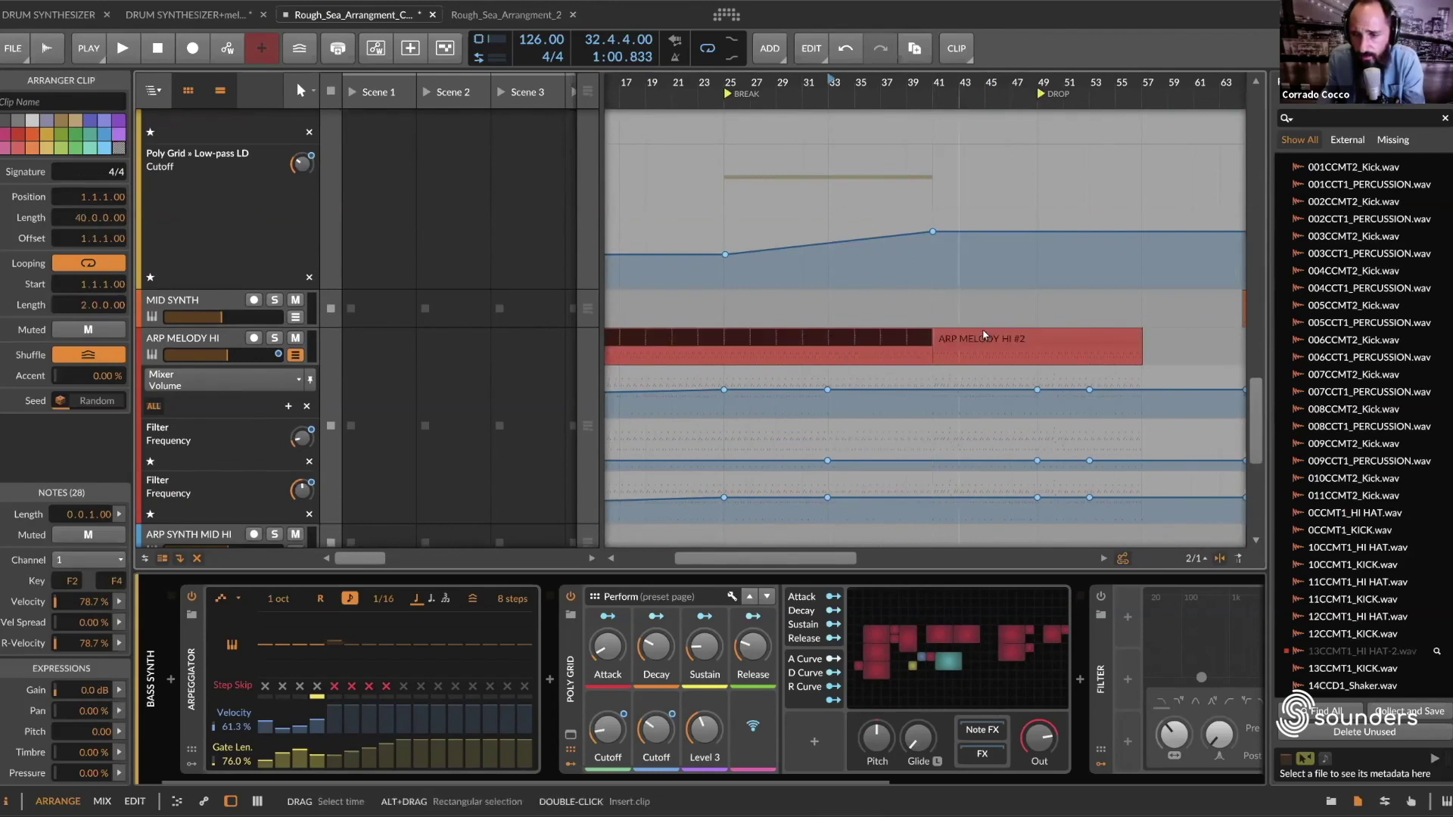
# Step: Move the DROP cue marker to bar 57, at the end of the ARP MELODY HI #2 clip
pyautogui.hscroll(1, 980, 333)
pyautogui.scroll(8, 977, 333)
pyautogui.scroll(10, 977, 331)
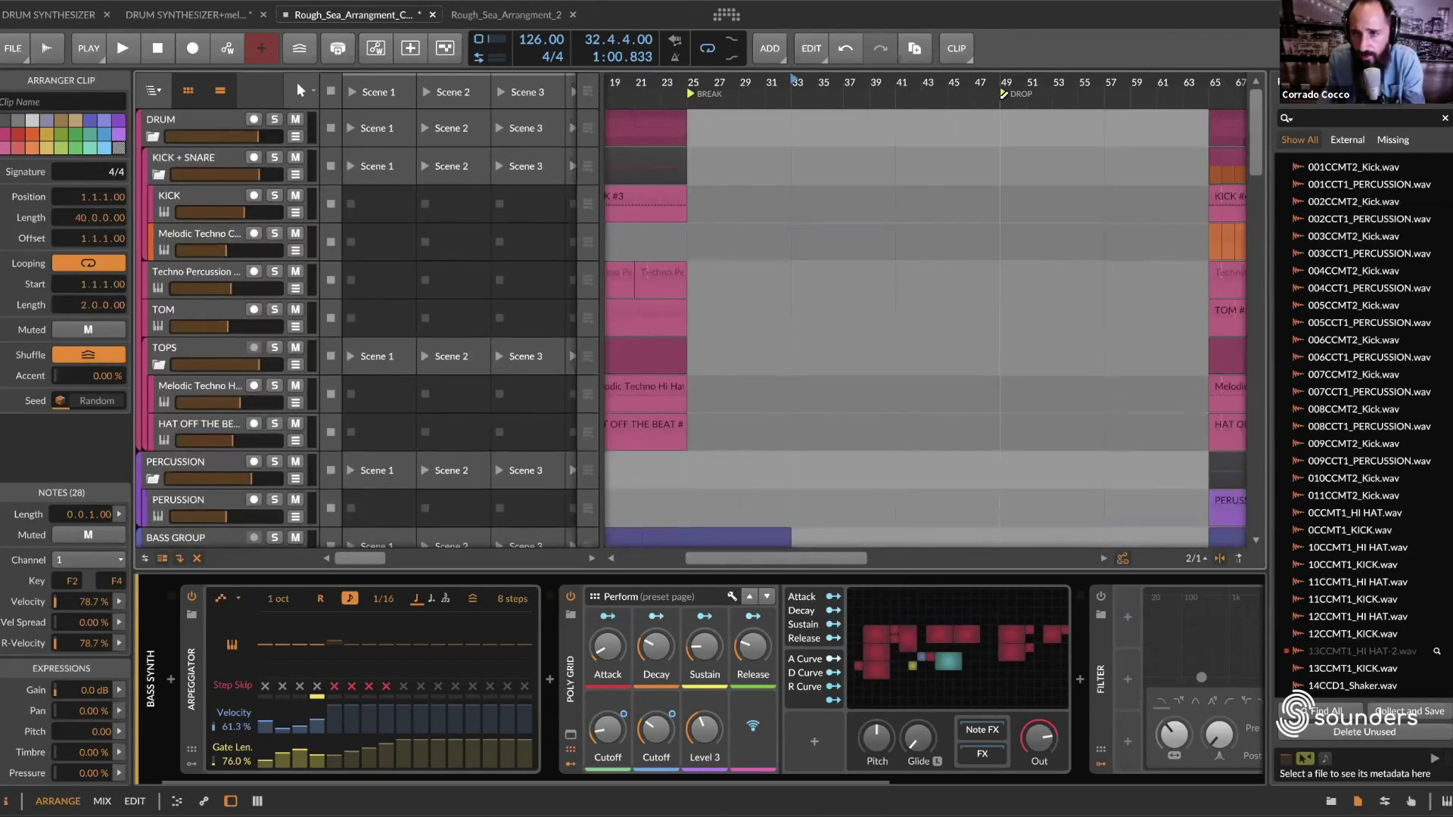
pyautogui.moveTo(1005, 94); pyautogui.dragTo(1107, 96)
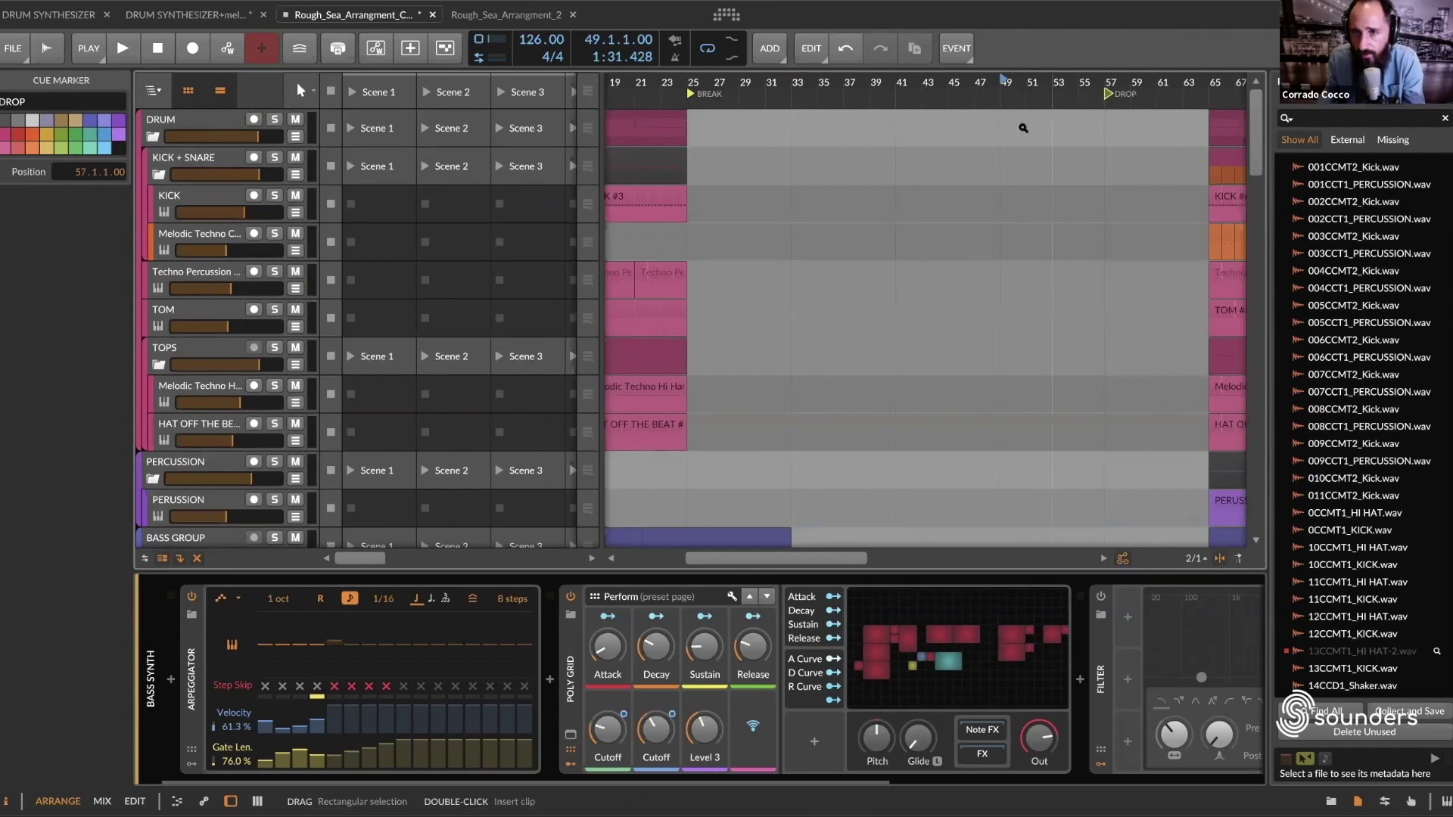
# Step: Try to extend the BASS SYNTH #1 clip to 32 bars, up to the DROP marker, and undo the change
pyautogui.moveTo(1016, 82); pyautogui.dragTo(966, 115)
pyautogui.scroll(-2, 930, 175)
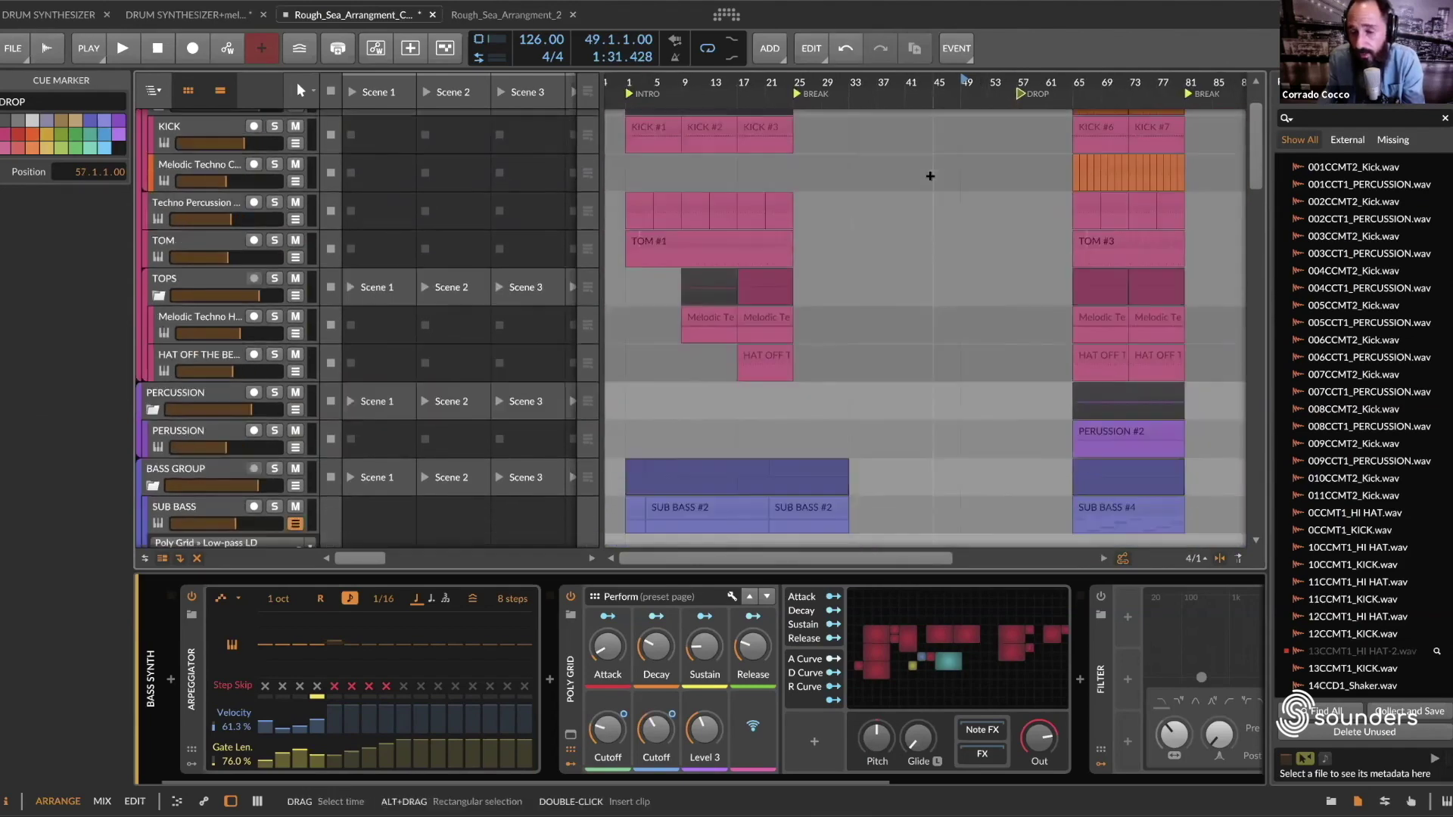
pyautogui.scroll(-8, 931, 176)
pyautogui.scroll(2, 901, 208)
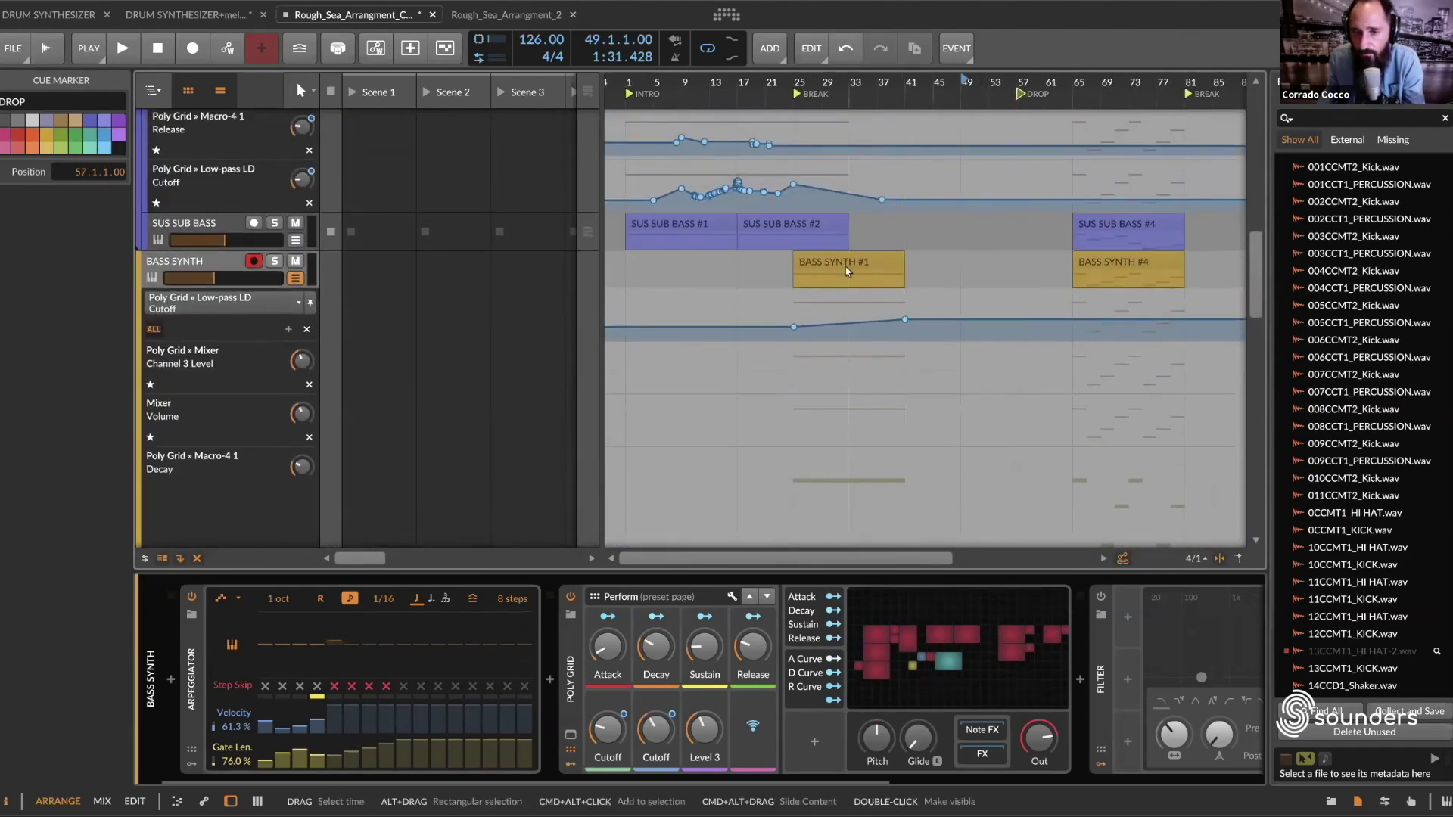
pyautogui.scroll(-3, 862, 275)
pyautogui.scroll(3, 863, 273)
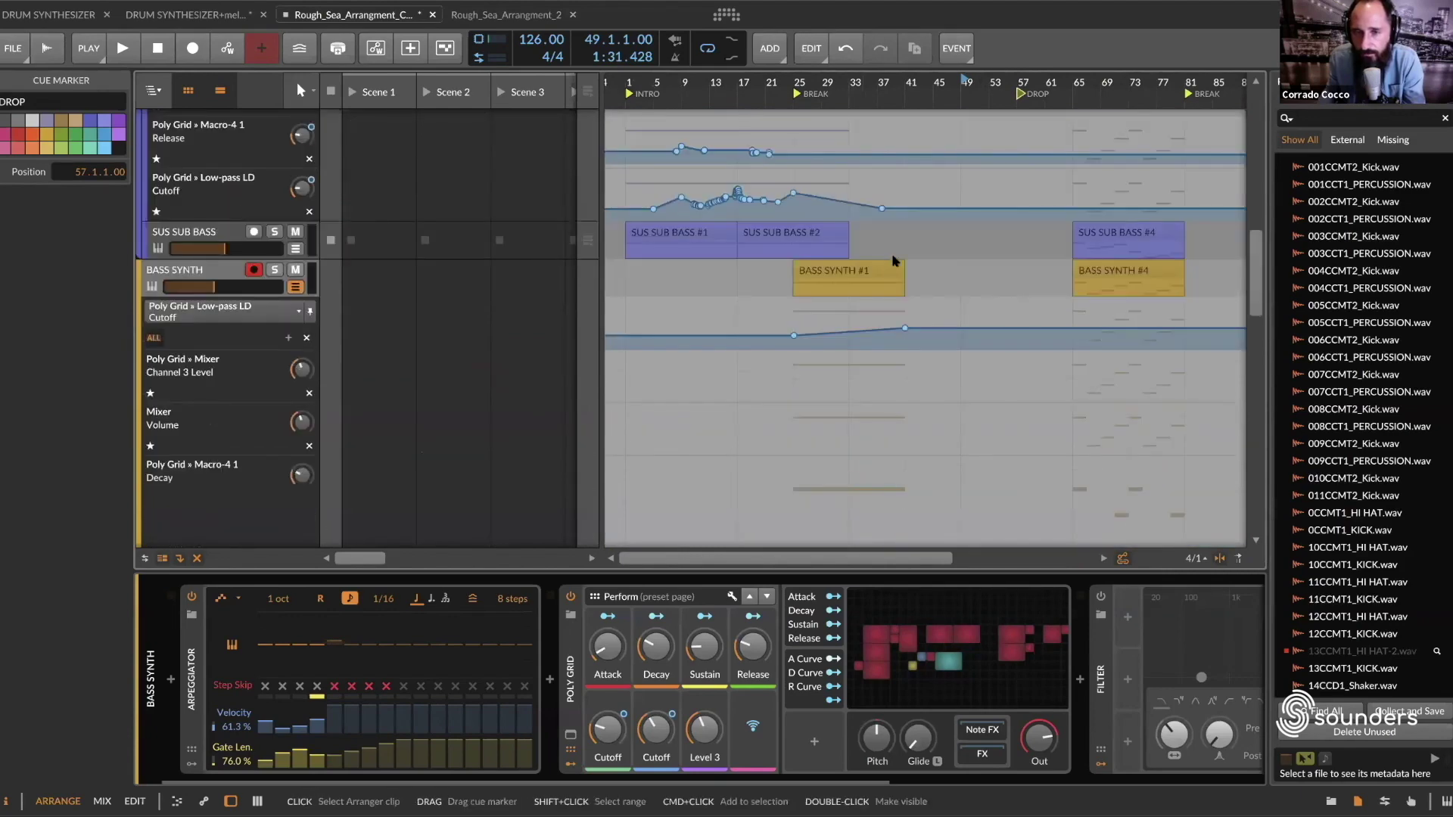
pyautogui.moveTo(899, 264); pyautogui.dragTo(959, 270)
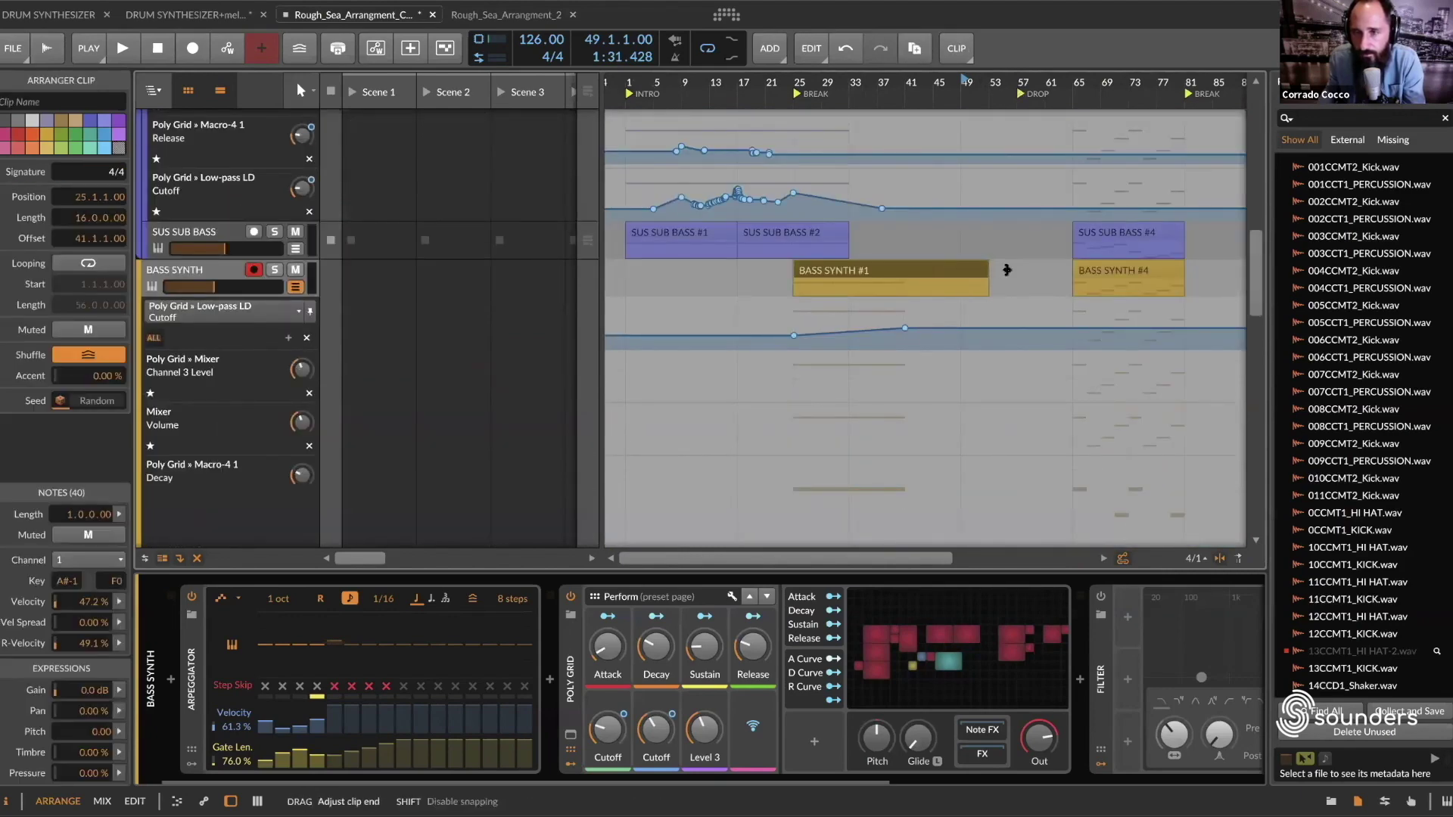
pyautogui.scroll(-3, 934, 281)
pyautogui.scroll(4, 843, 283)
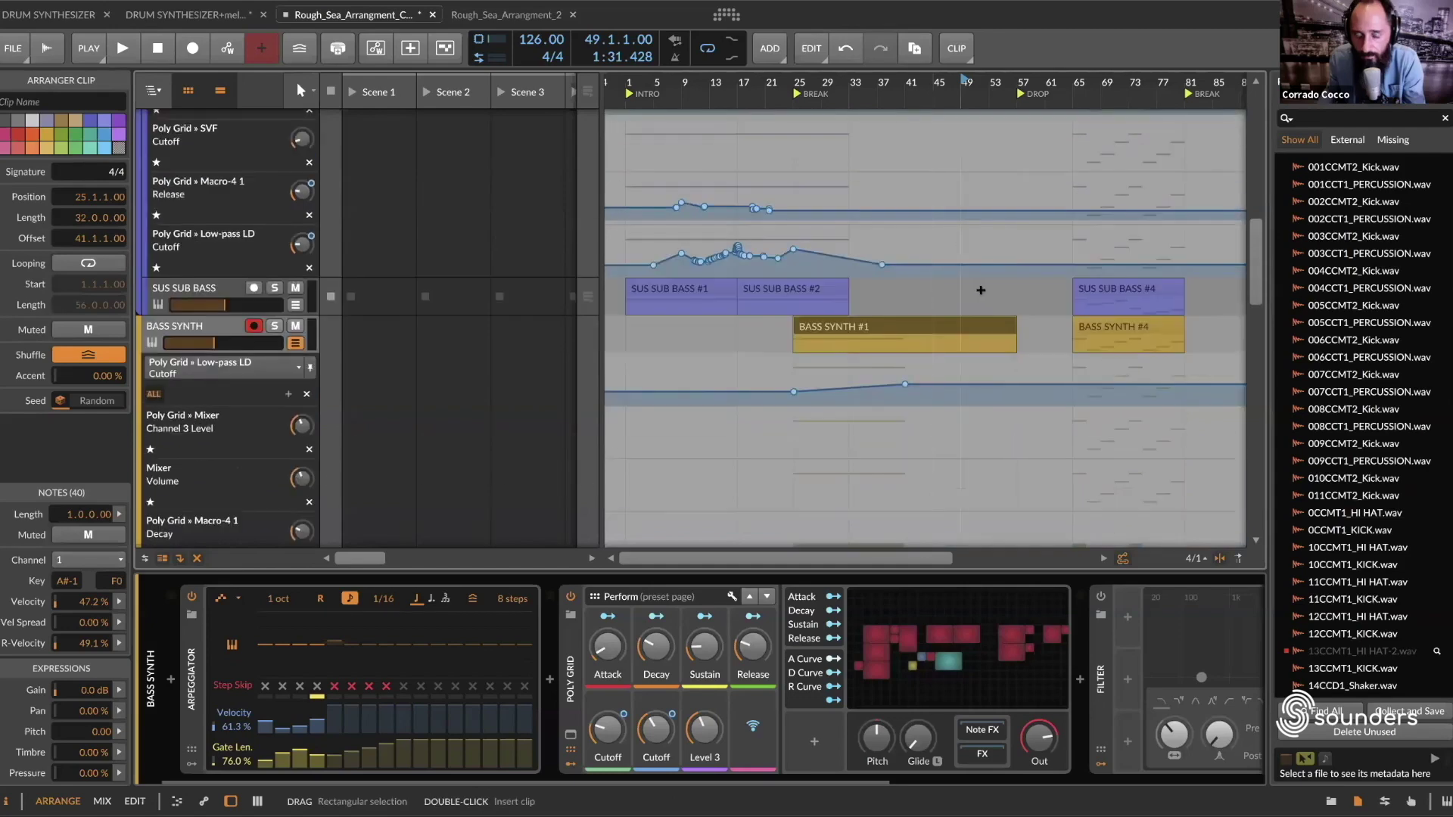
pyautogui.press('super+z')
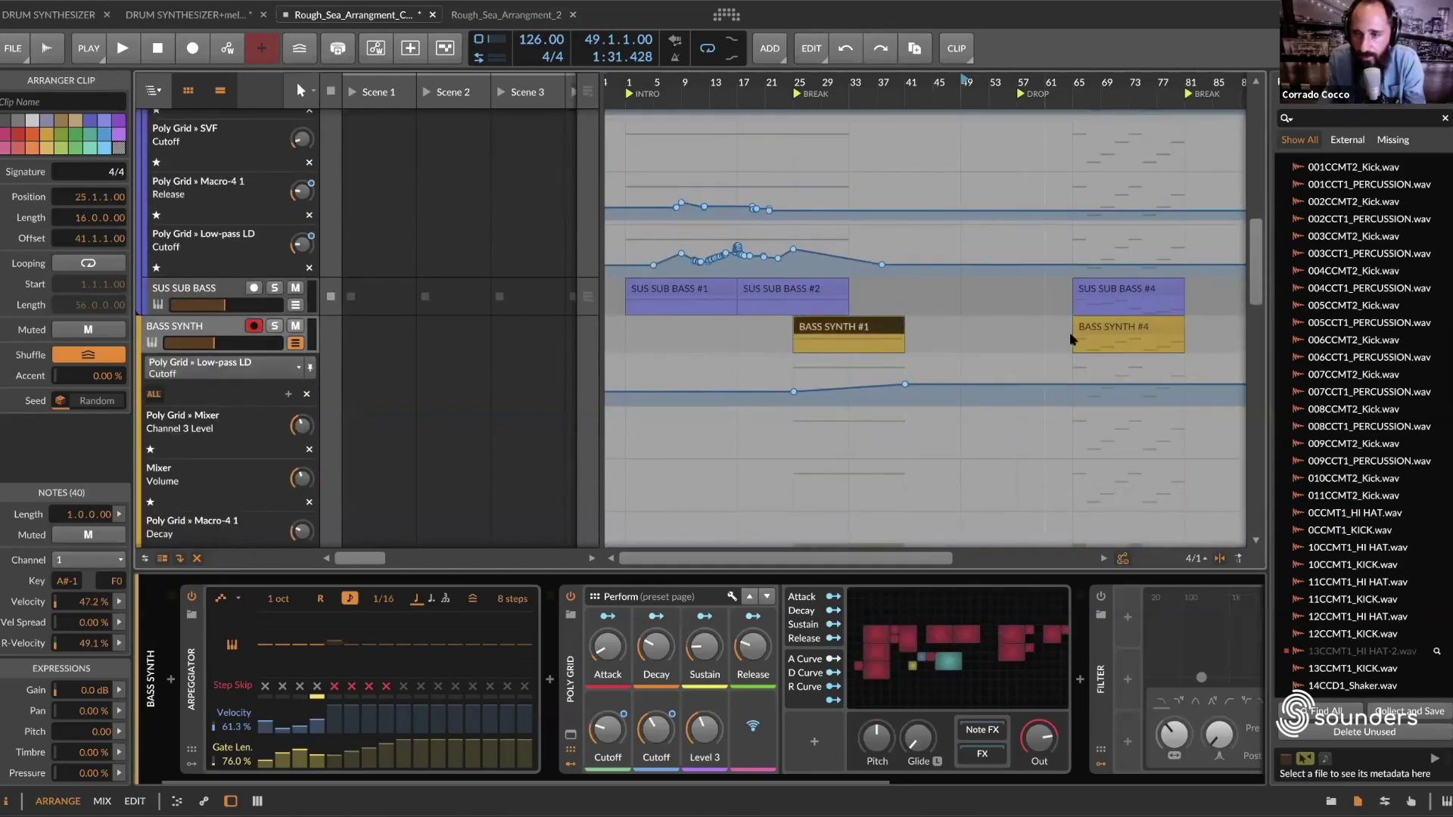
# Step: Copy the BASS SYNTH #4 and SUS SUB BASS #4 clips from bar 65 to bar 41 on their own tracks
pyautogui.scroll(-3, 1058, 353)
pyautogui.scroll(-5, 1058, 354)
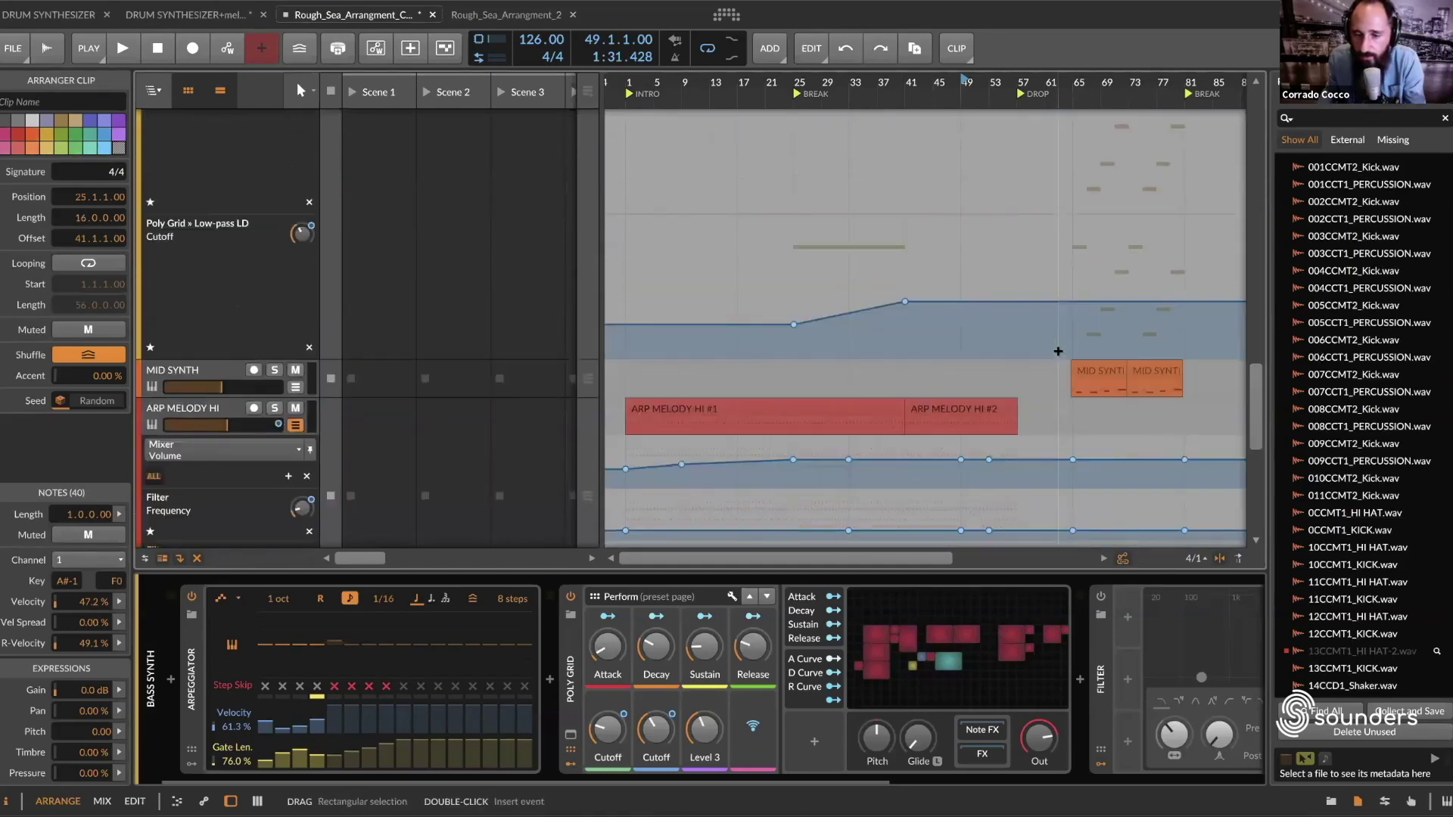
pyautogui.click(927, 361)
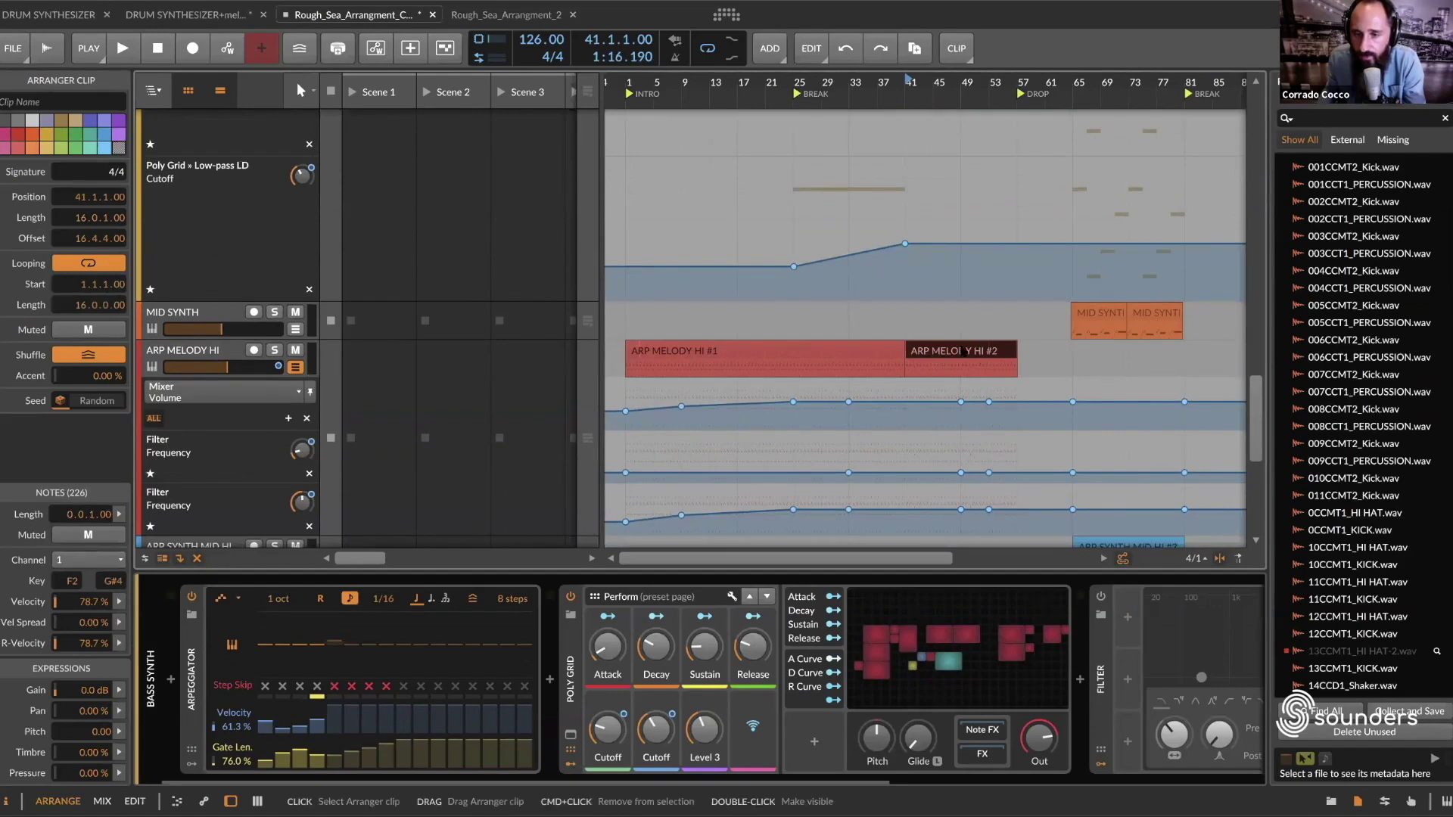
pyautogui.scroll(5, 960, 343)
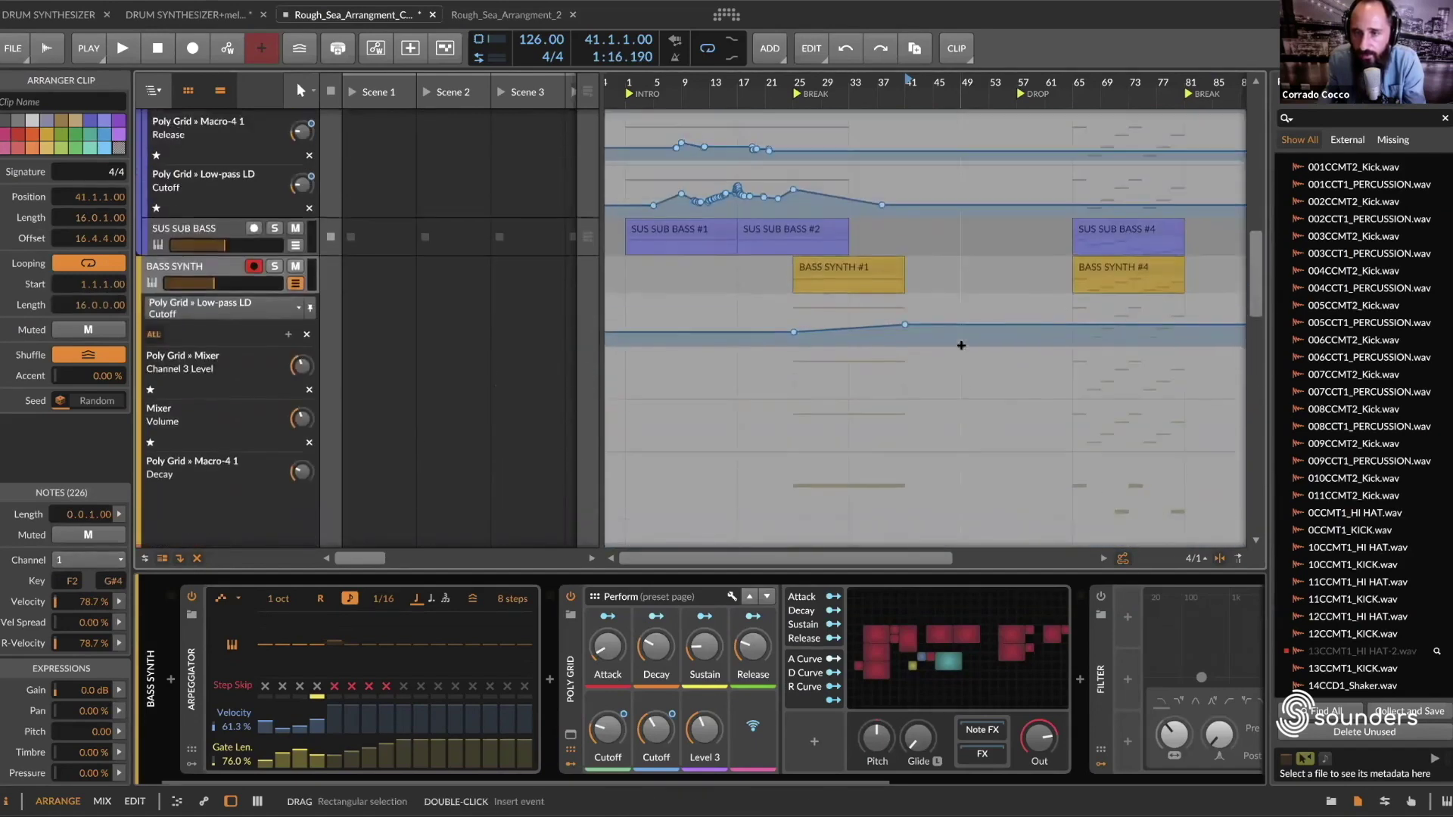
pyautogui.click(1143, 342)
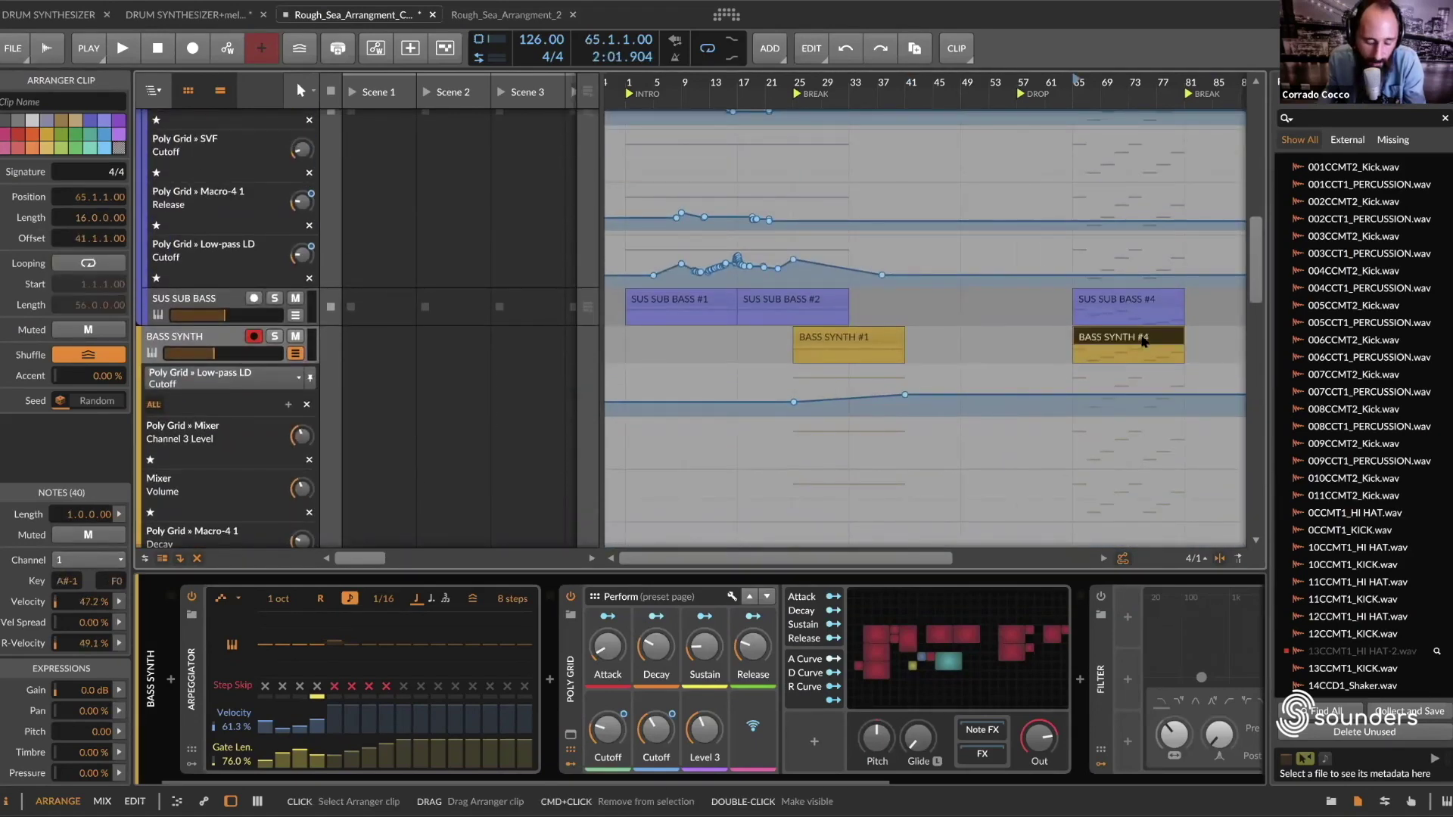
pyautogui.moveTo(1142, 340); pyautogui.dragTo(981, 340)
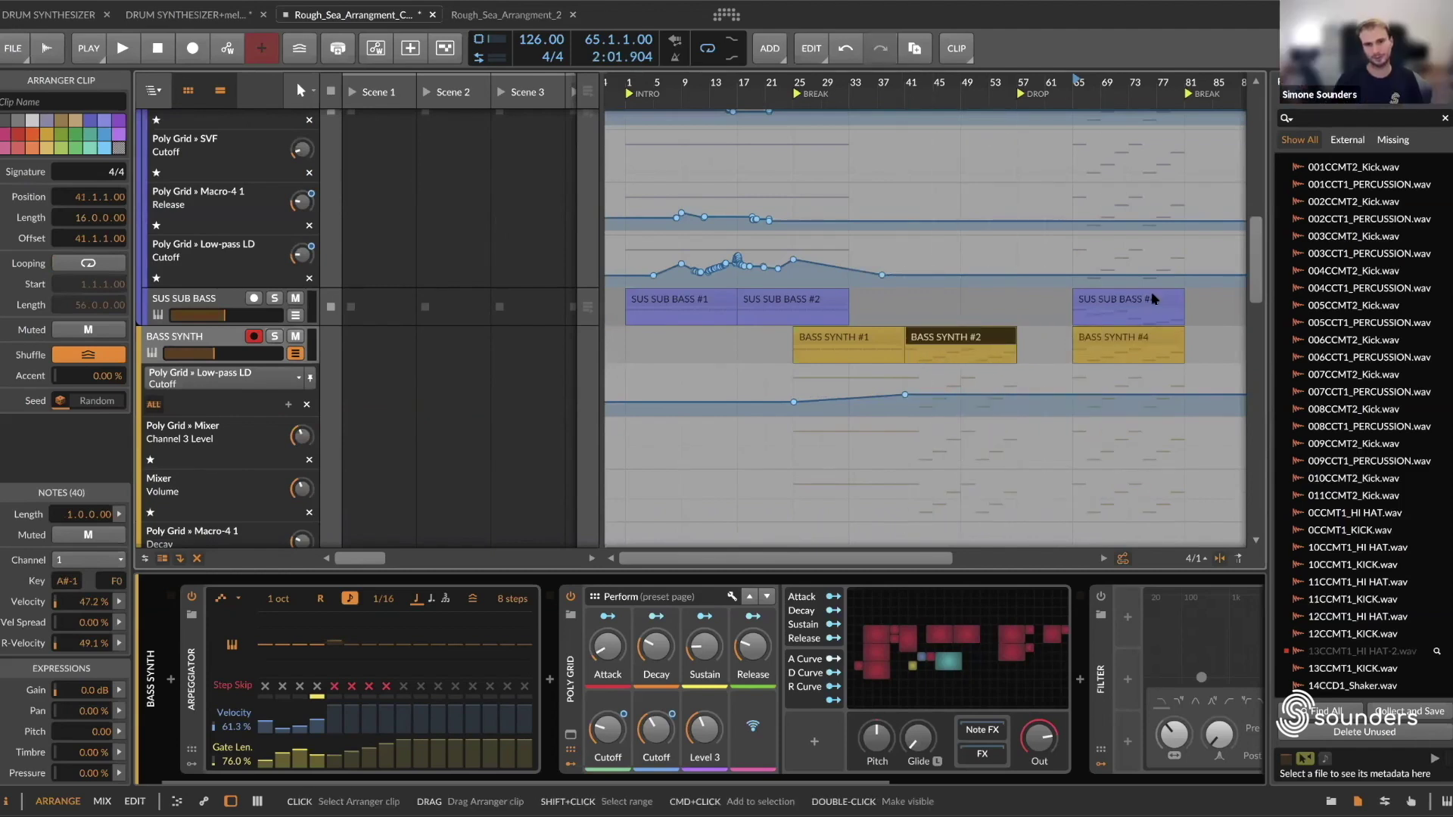
pyautogui.moveTo(1154, 299); pyautogui.dragTo(987, 299)
pyautogui.scroll(2, 981, 296)
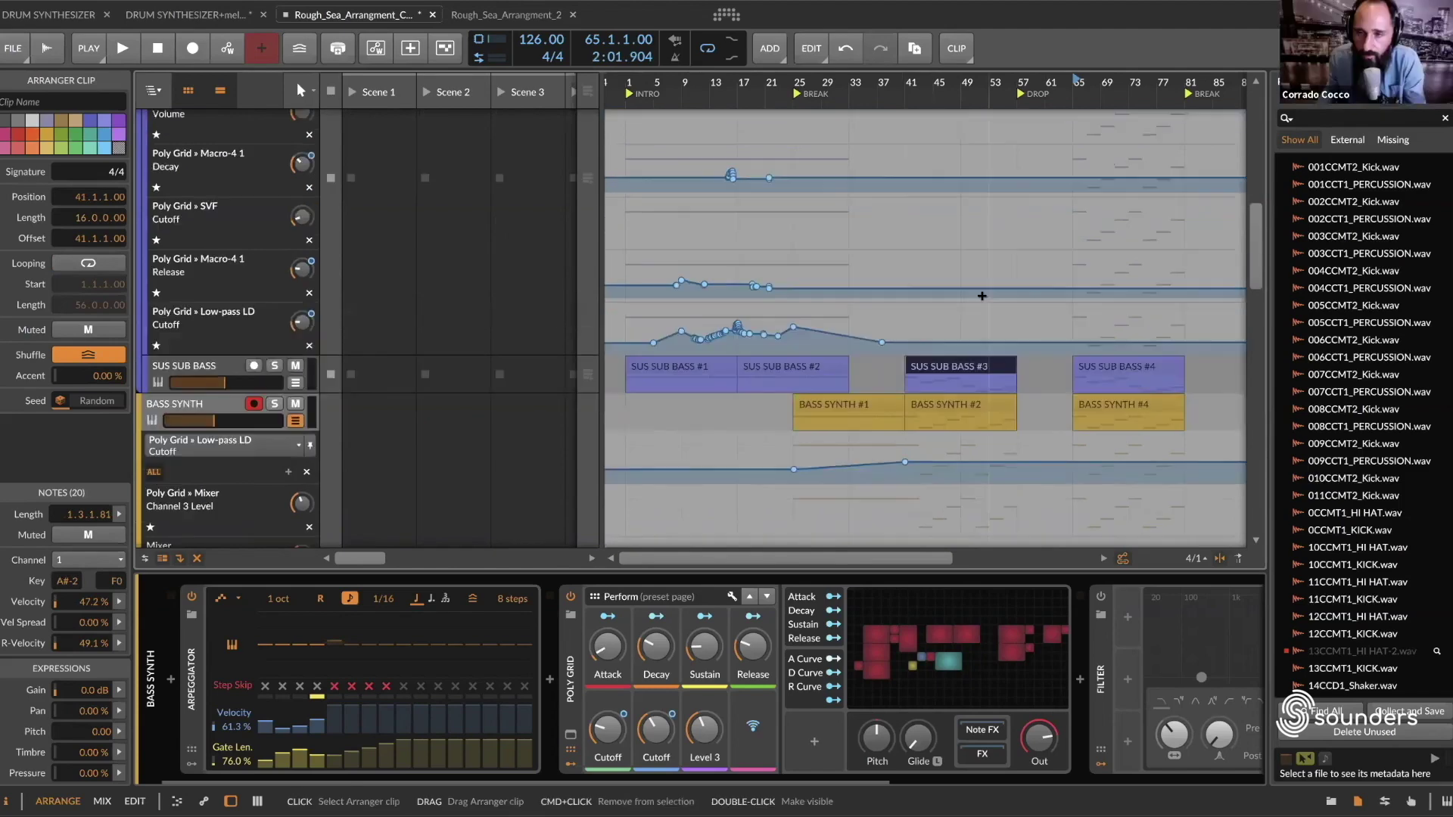
pyautogui.scroll(5, 981, 295)
pyautogui.moveTo(1142, 274); pyautogui.dragTo(1001, 282)
pyautogui.click(998, 279)
pyautogui.press('super+z')
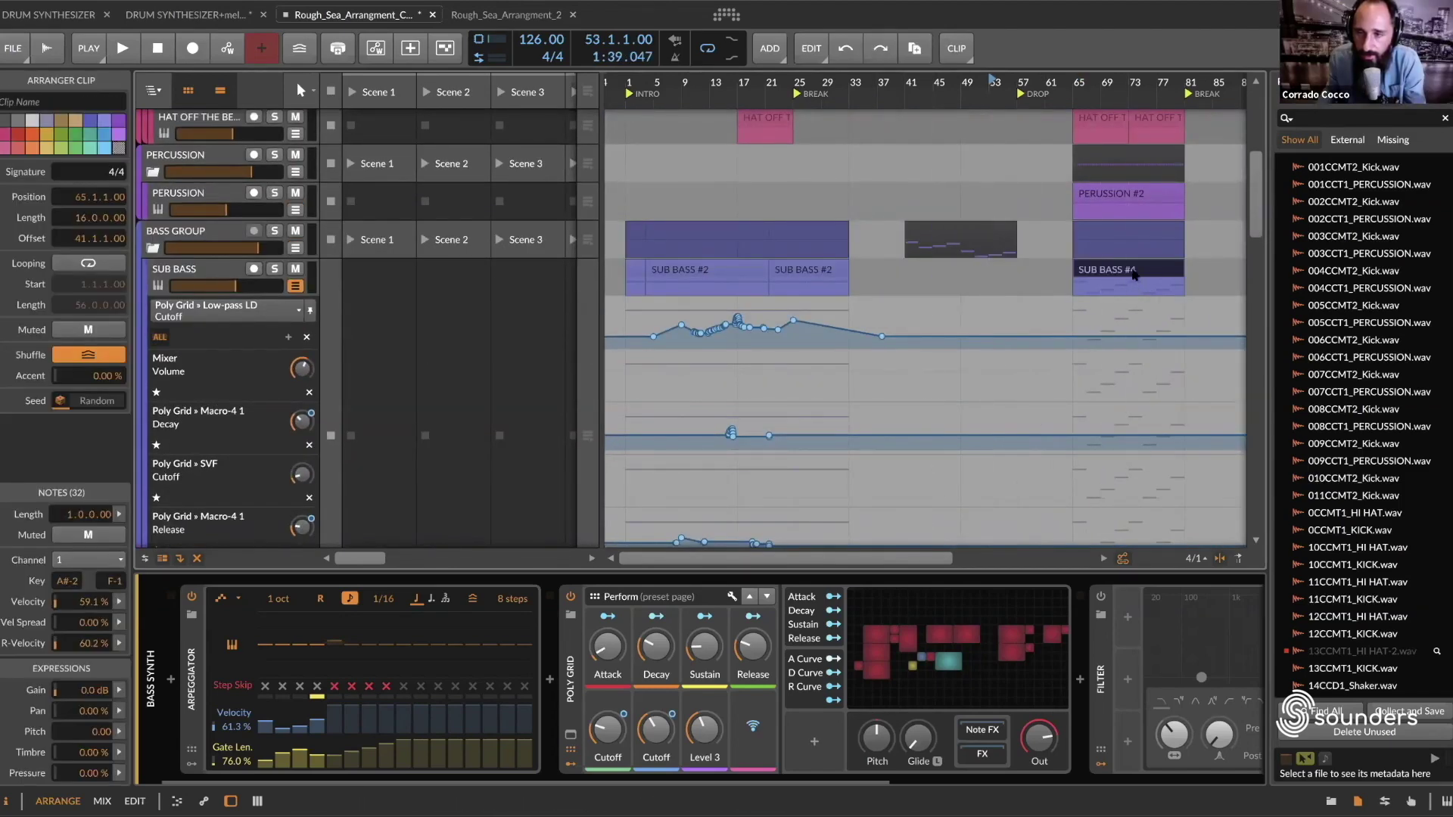
# Step: Copy the SUB BASS #4 clip to bar 41 and both MID SYNTH clips into the break, starting at 40.4.1
pyautogui.moveTo(1134, 274); pyautogui.dragTo(960, 281)
pyautogui.scroll(-12, 954, 299)
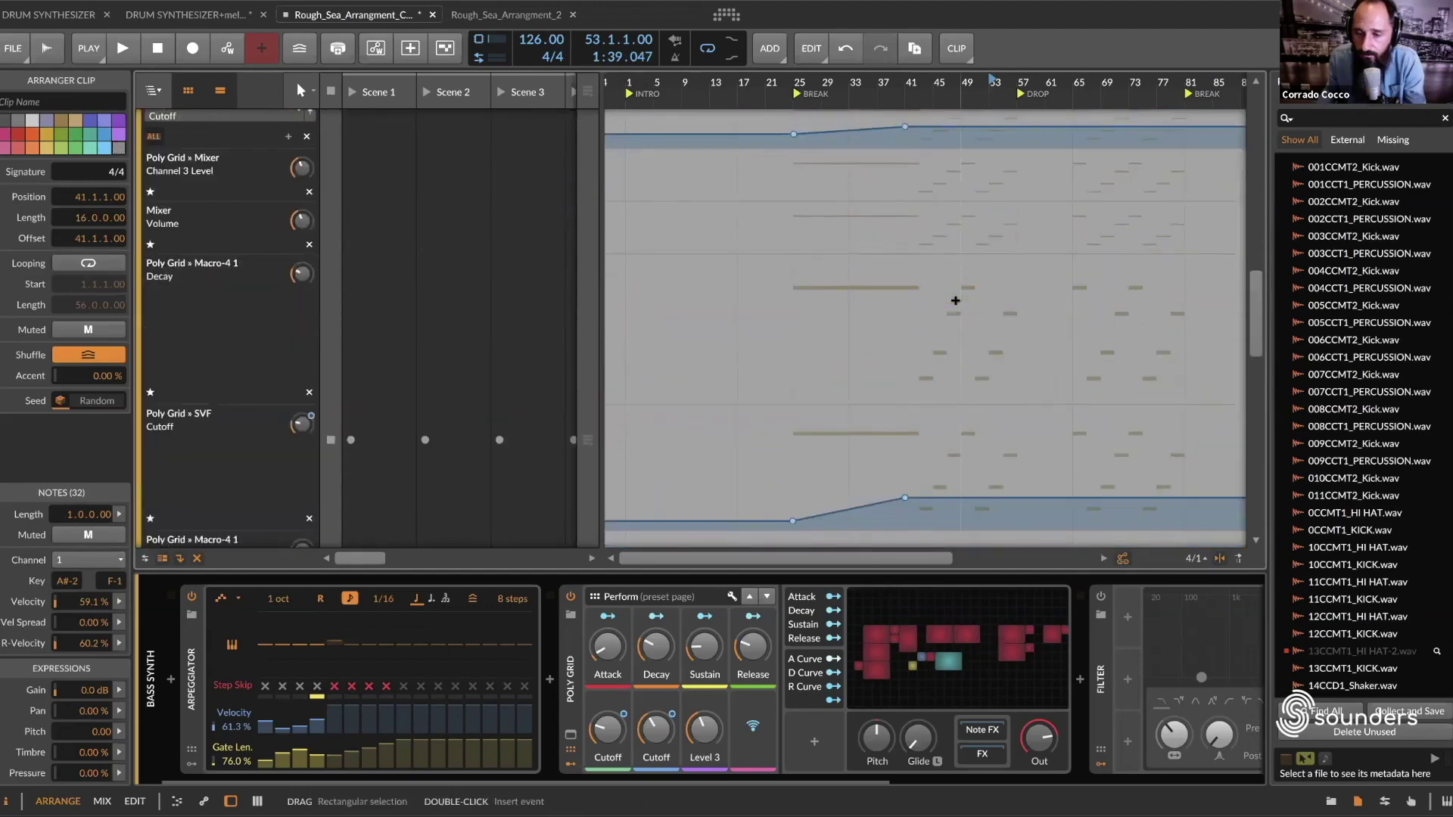
pyautogui.scroll(-3, 955, 300)
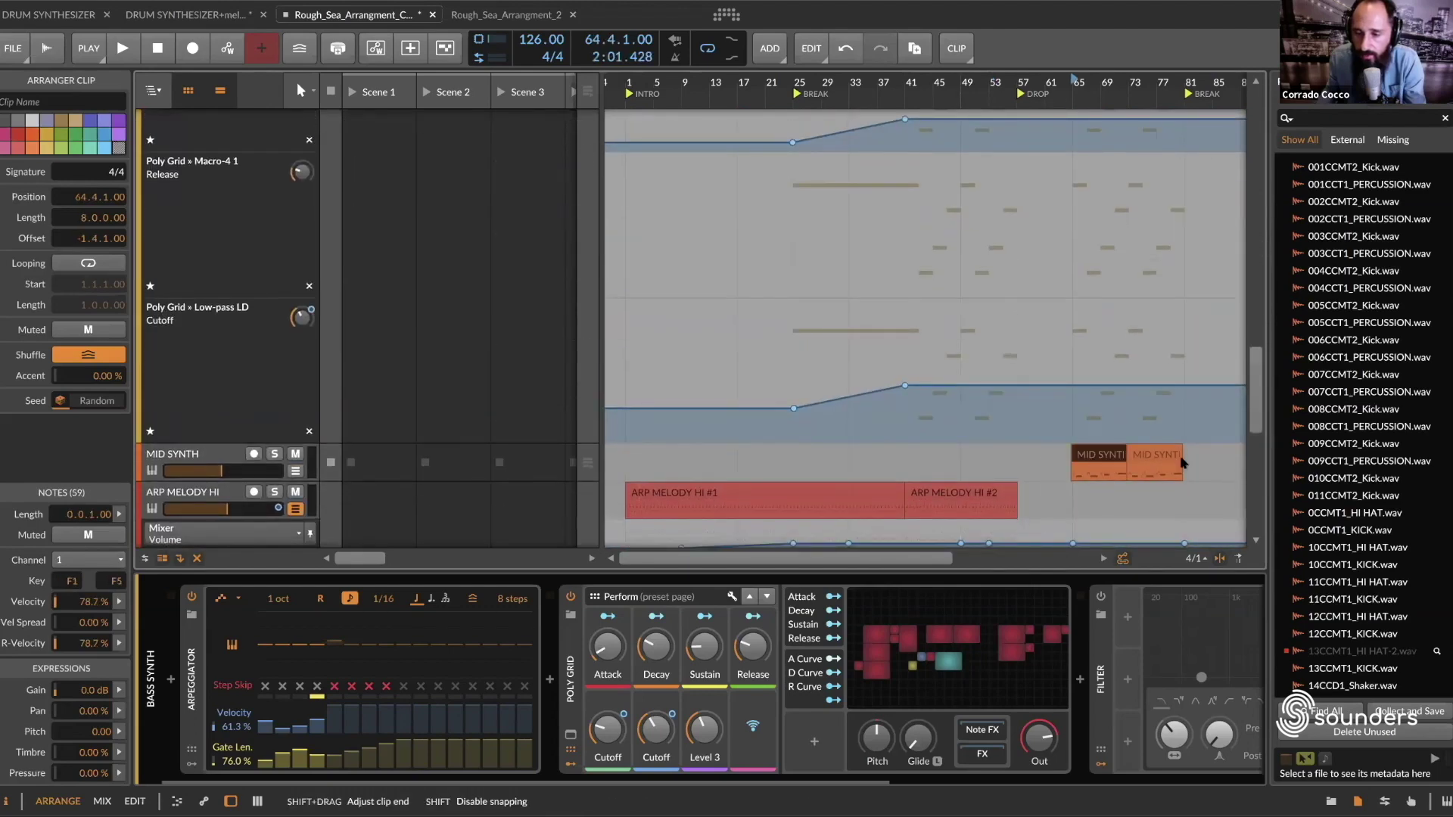
pyautogui.keyDown('shift'); pyautogui.click(1148, 457); pyautogui.keyUp('shift')
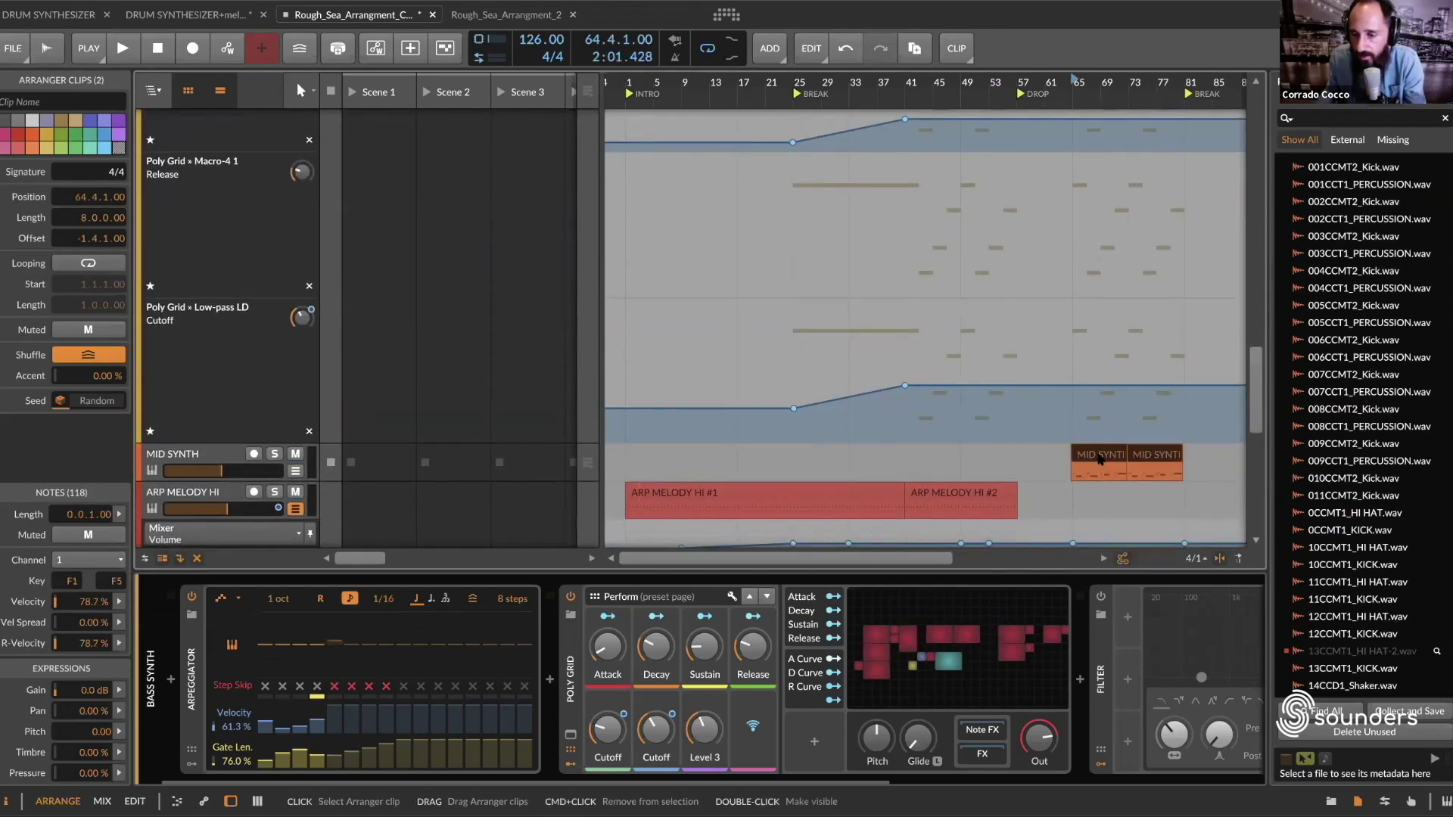
pyautogui.moveTo(1099, 459); pyautogui.dragTo(932, 459)
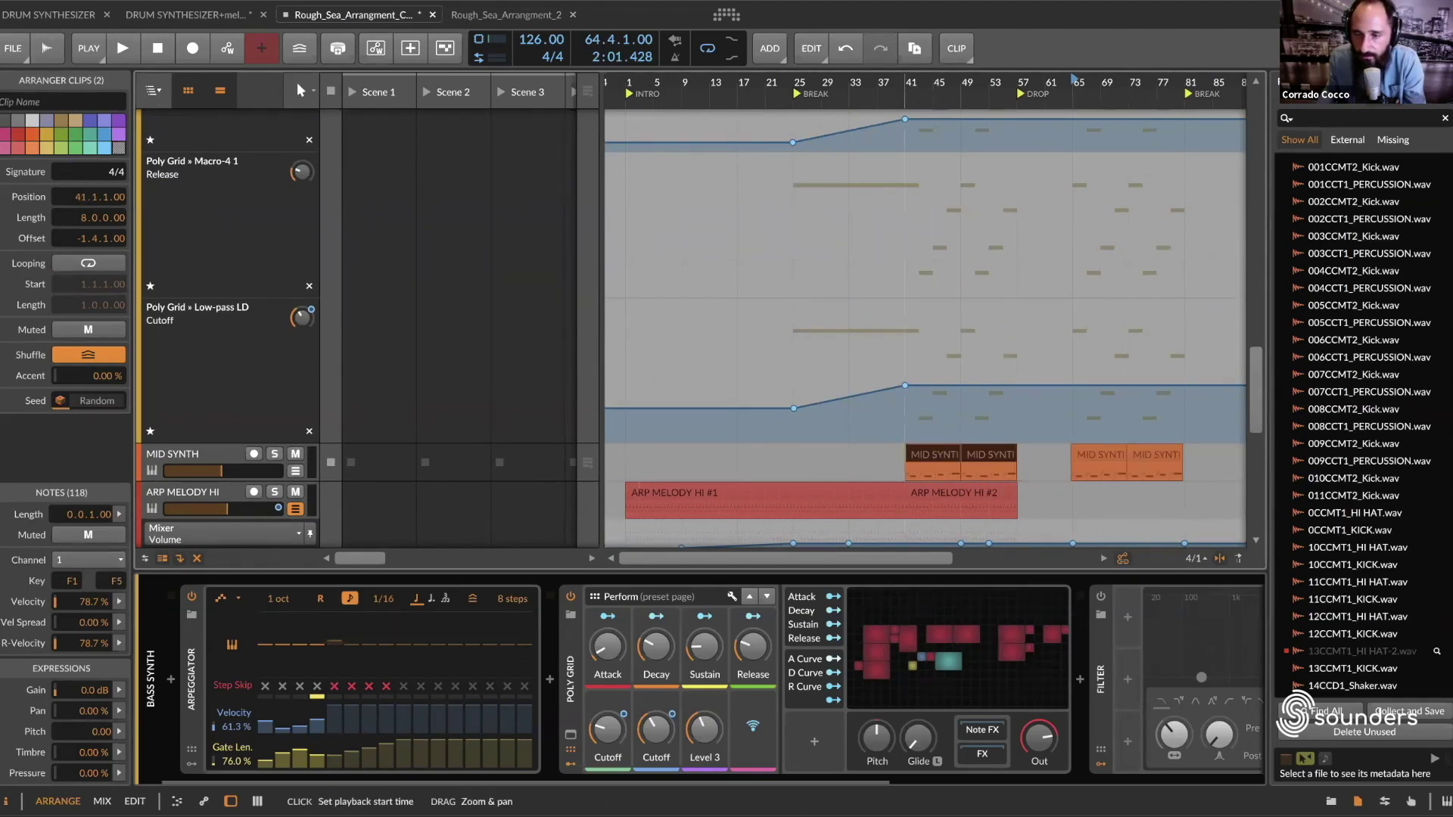
pyautogui.scroll(5, 904, 84)
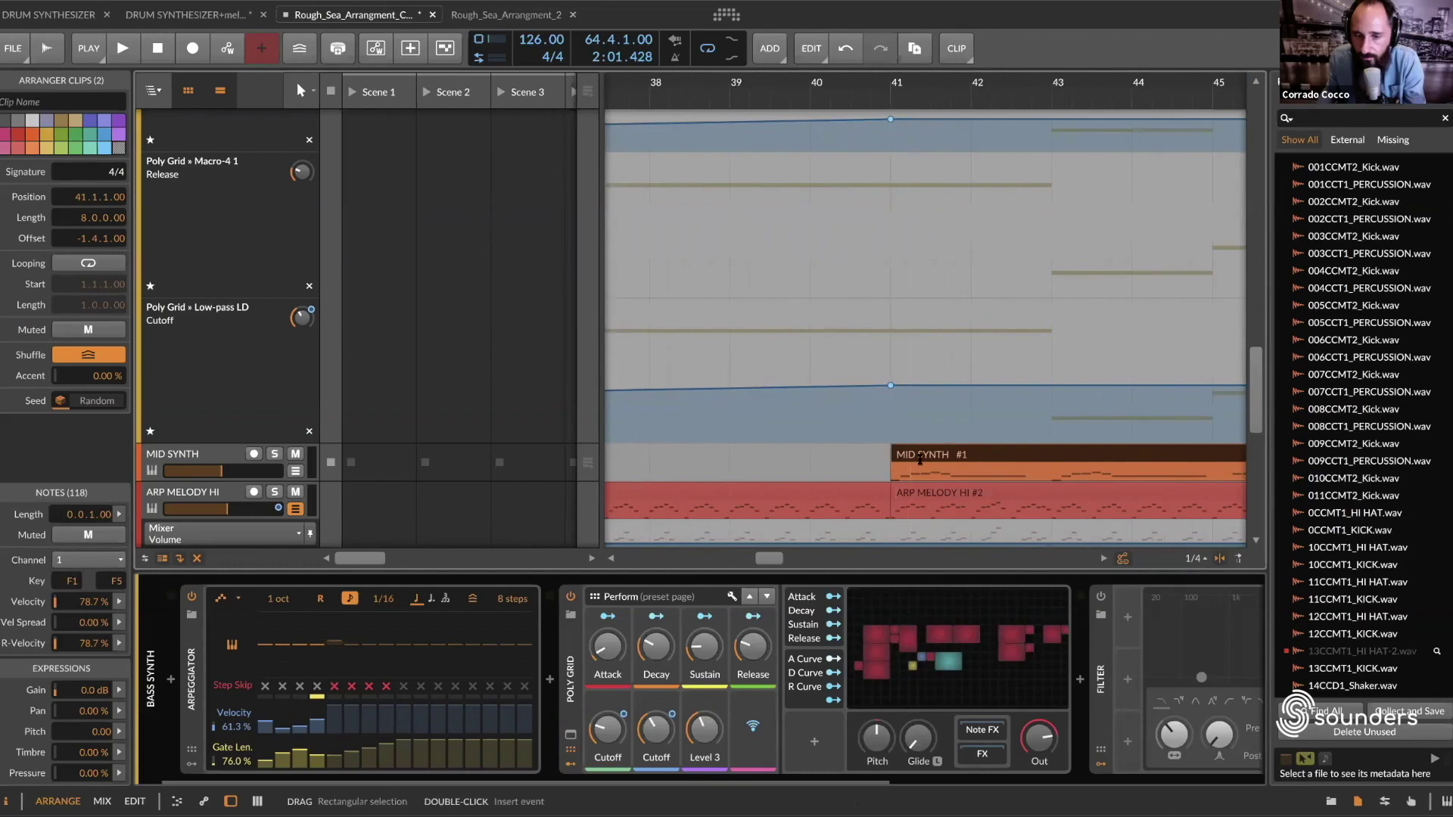
pyautogui.moveTo(920, 459); pyautogui.dragTo(900, 459)
# Step: Extend the later SUB BASS #2 clip and the SUS SUB BASS #2 clip to bar 41, closing the gap before the next clips
pyautogui.scroll(2, 924, 420)
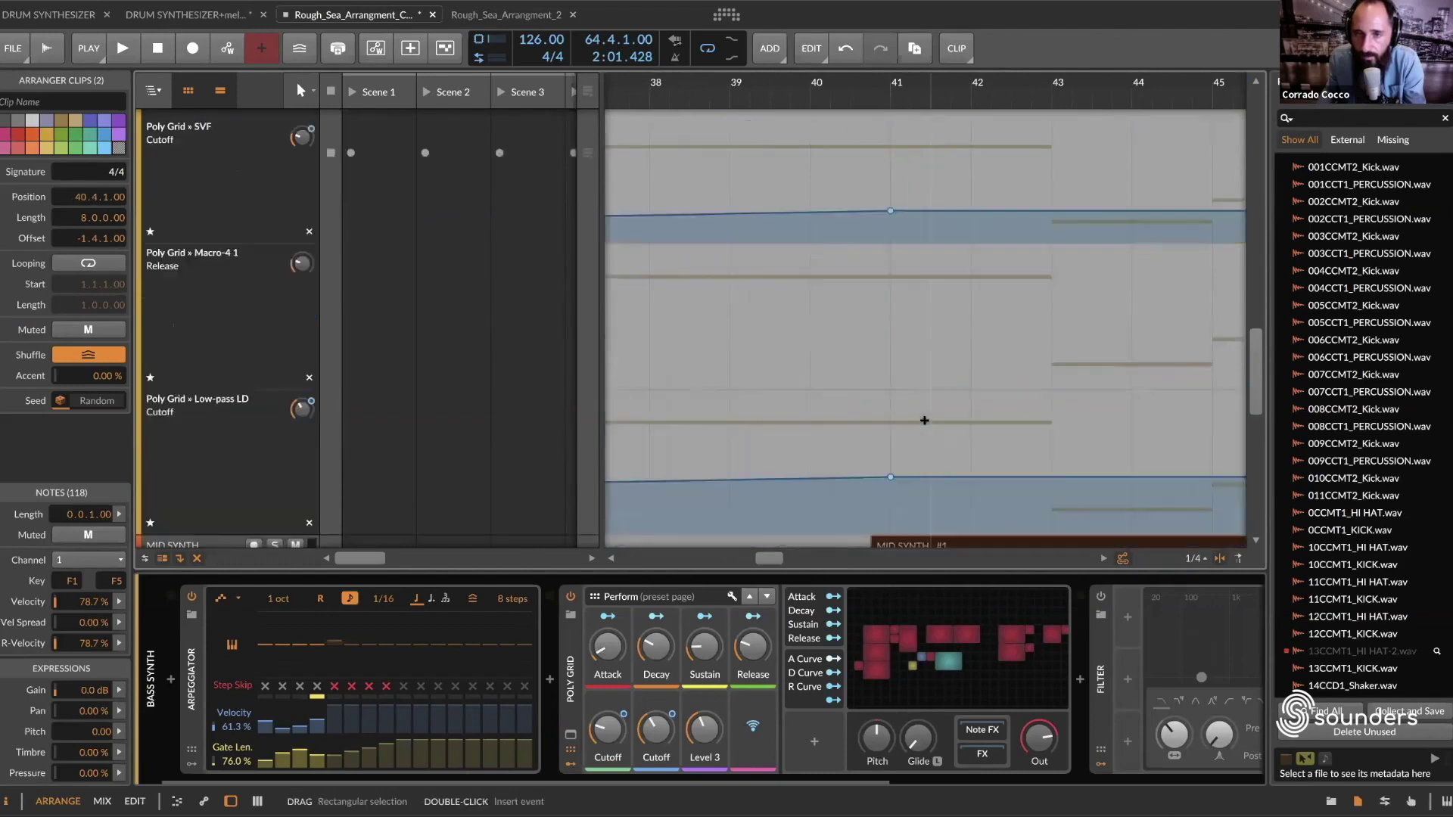
pyautogui.scroll(3, 925, 420)
pyautogui.moveTo(951, 82); pyautogui.dragTo(989, 51)
pyautogui.scroll(8, 1006, 278)
pyautogui.scroll(3, 1006, 277)
pyautogui.scroll(-1, 1000, 115)
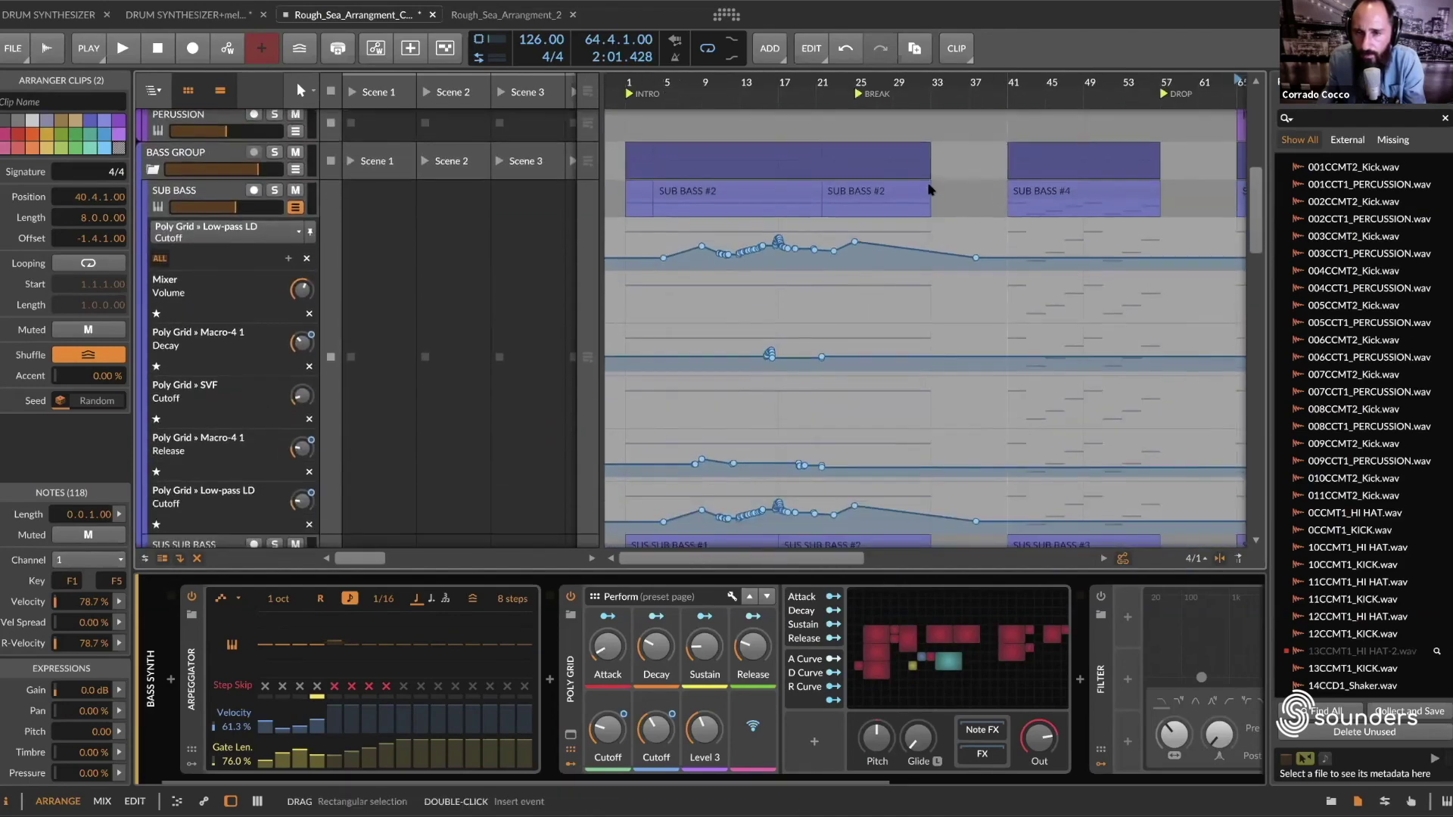
pyautogui.click(914, 187)
pyautogui.moveTo(929, 187); pyautogui.dragTo(1004, 188)
pyautogui.scroll(-4, 947, 402)
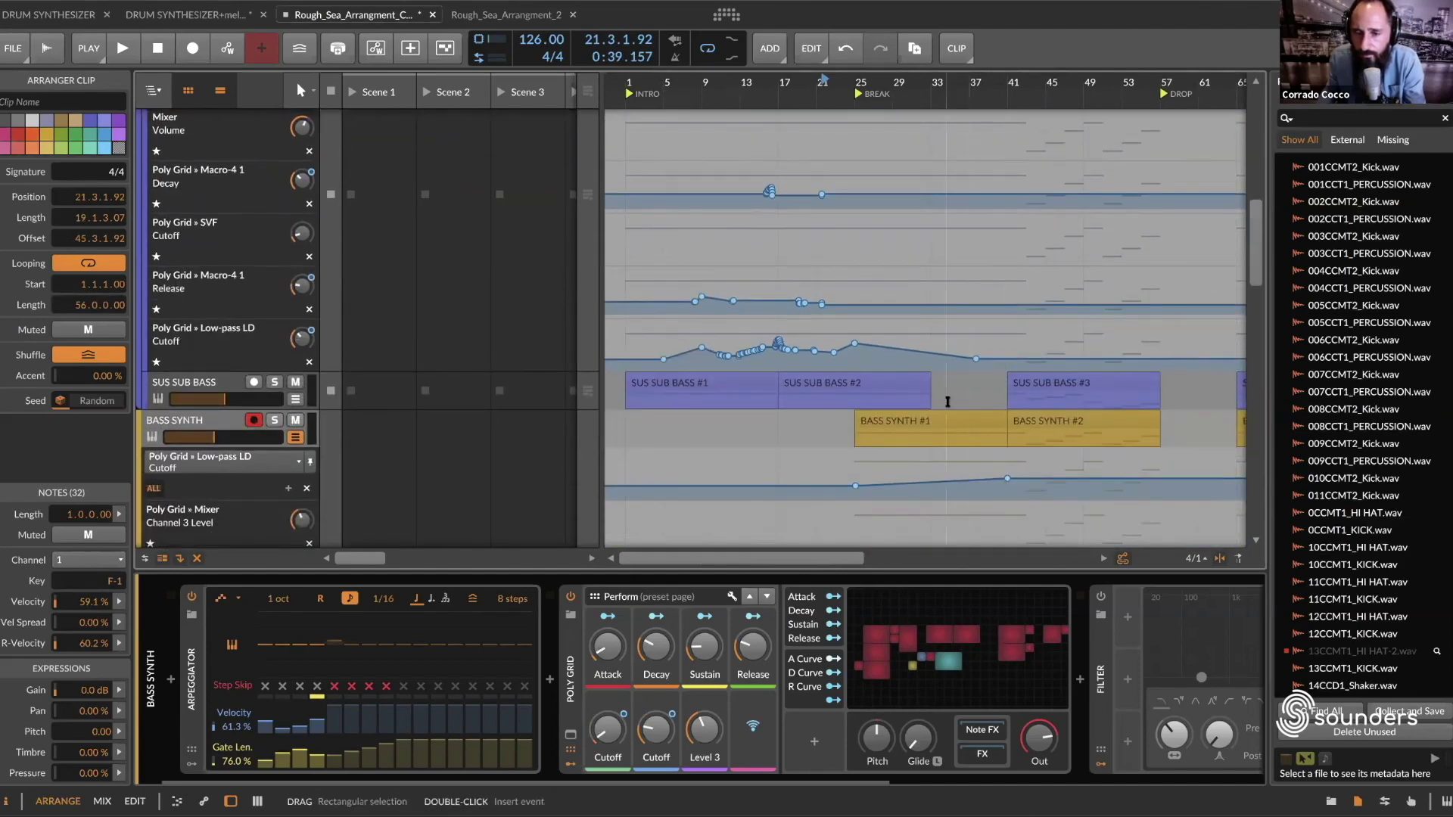
pyautogui.moveTo(929, 384); pyautogui.dragTo(1000, 383)
pyautogui.scroll(-5, 1007, 389)
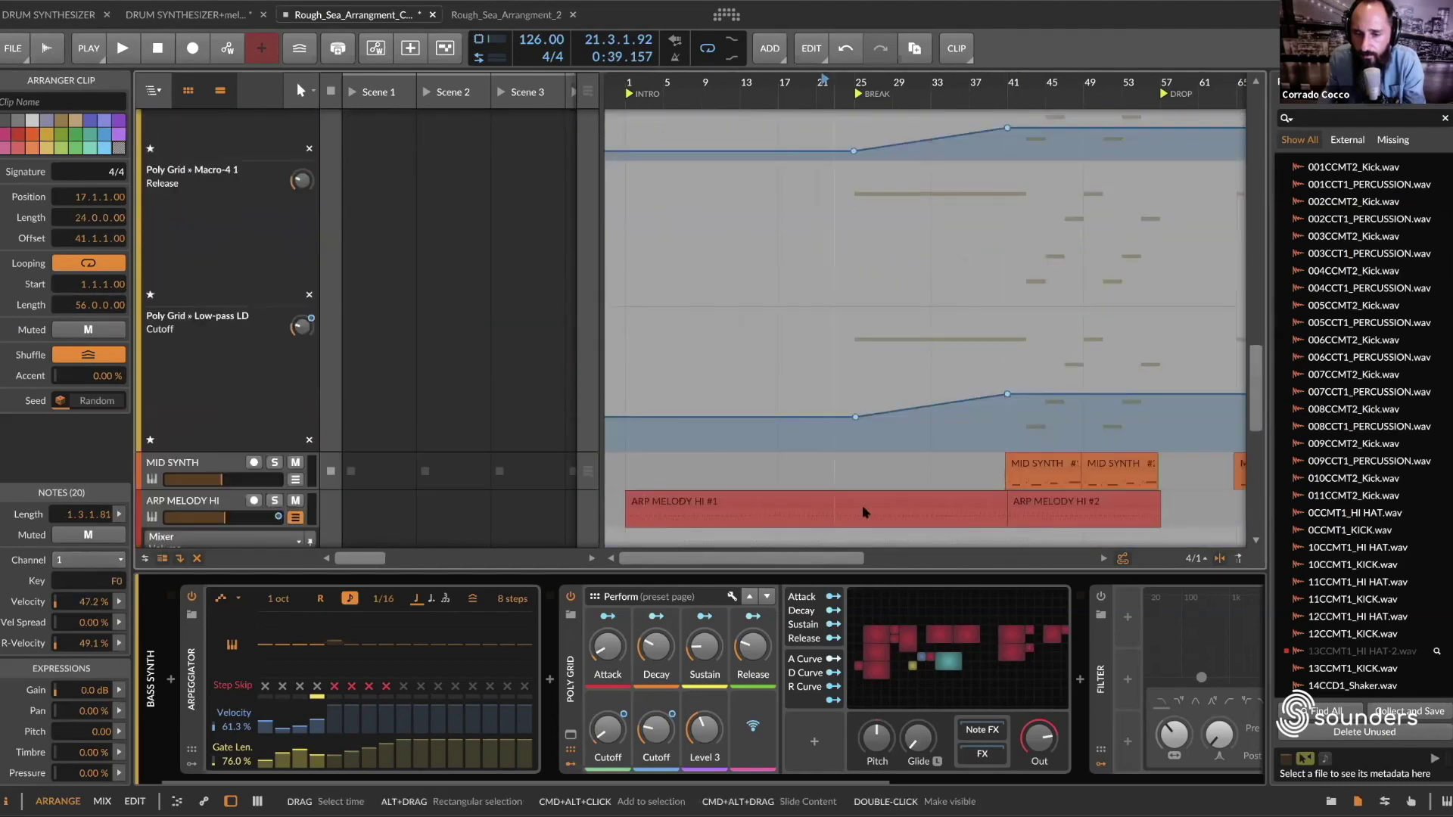
# Step: Play the arrangement from bar 23 into the break to check the bass and synth clips
pyautogui.click(841, 518)
pyautogui.press('space')
pyautogui.scroll(5, 866, 505)
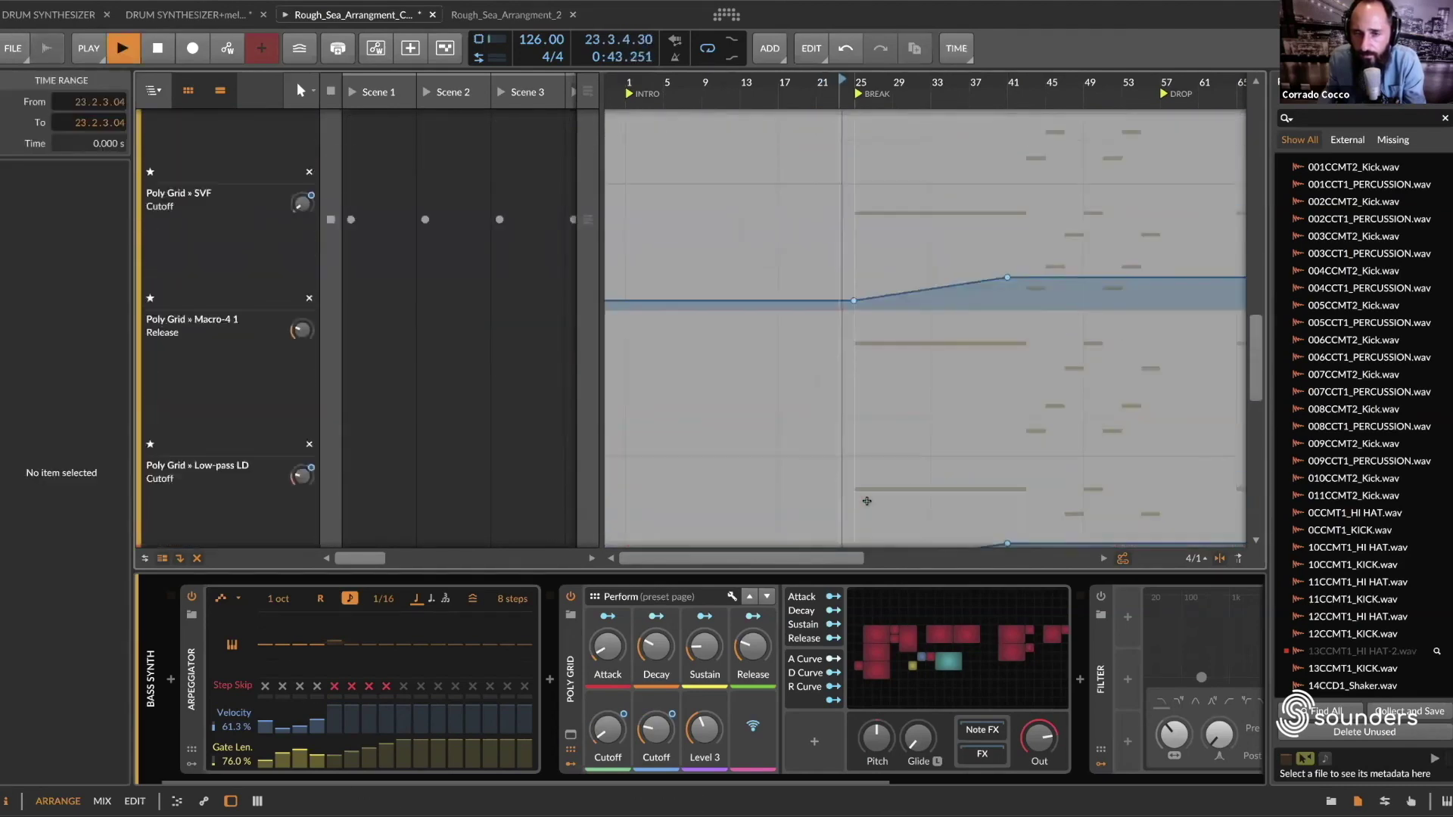
pyautogui.scroll(2, 870, 501)
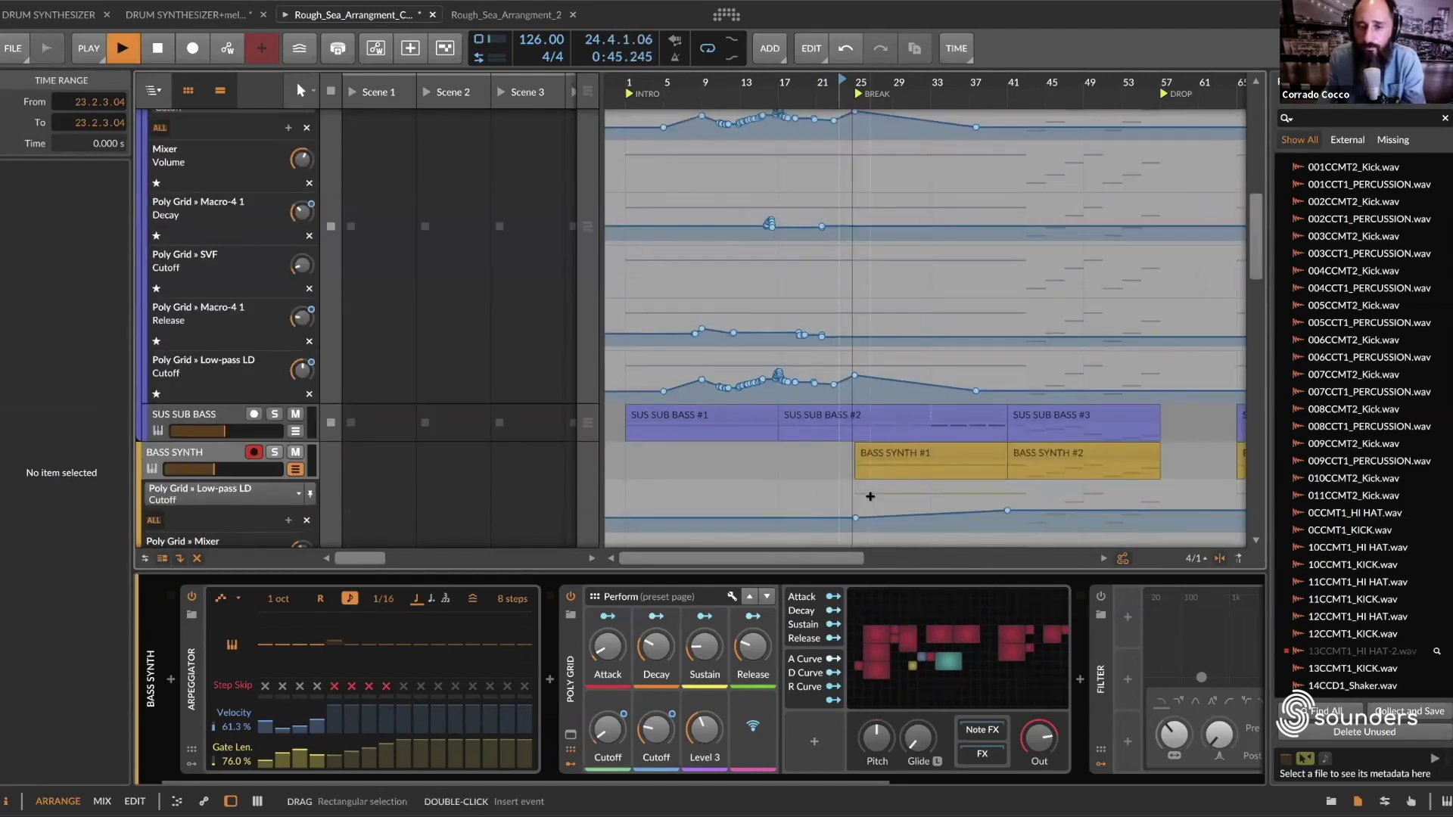
pyautogui.scroll(5, 870, 463)
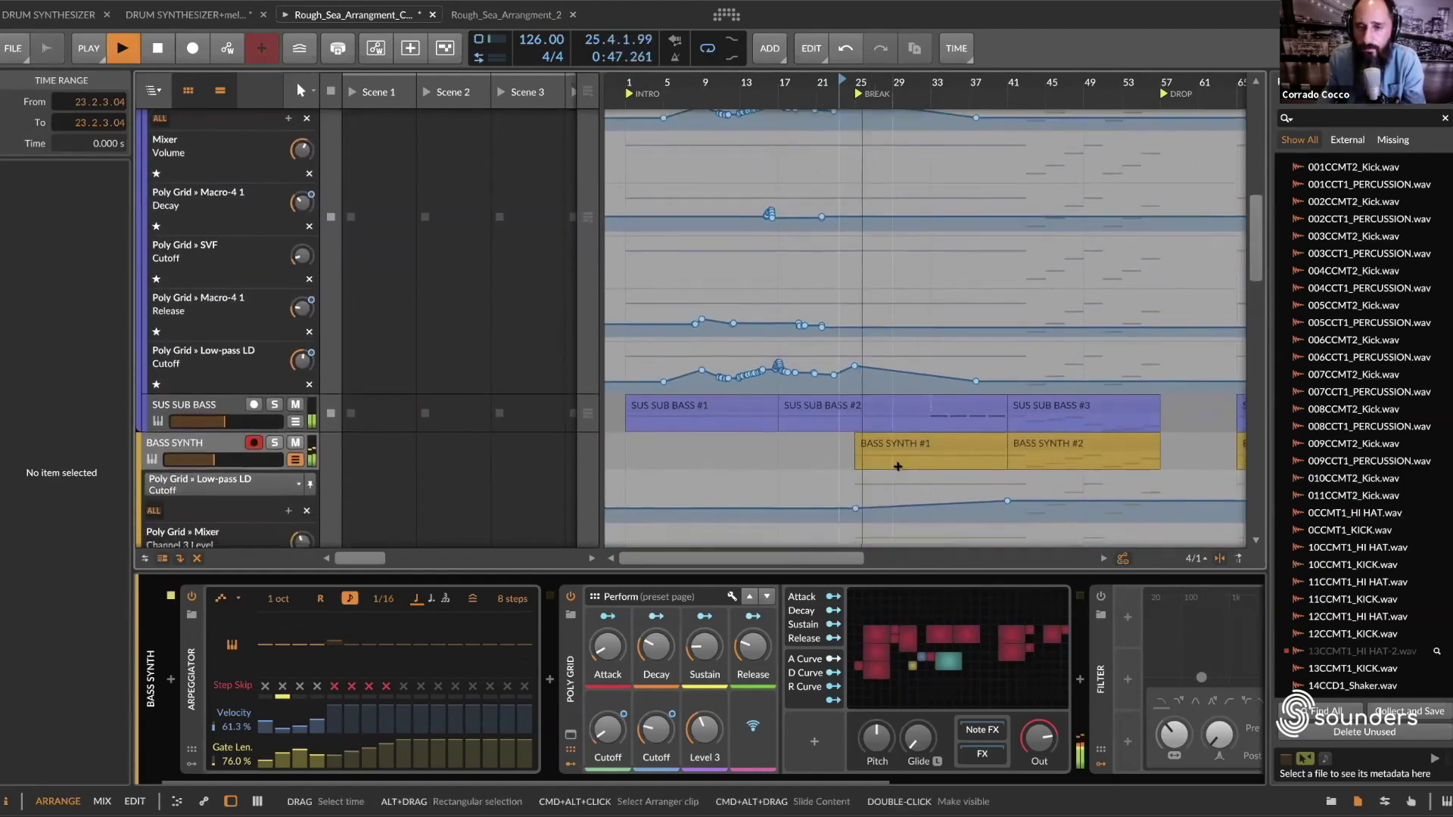
# Step: Add a point to the SUB BASS Decay automation at bar 25 with a value of 47.1 %
pyautogui.scroll(-1, 863, 448)
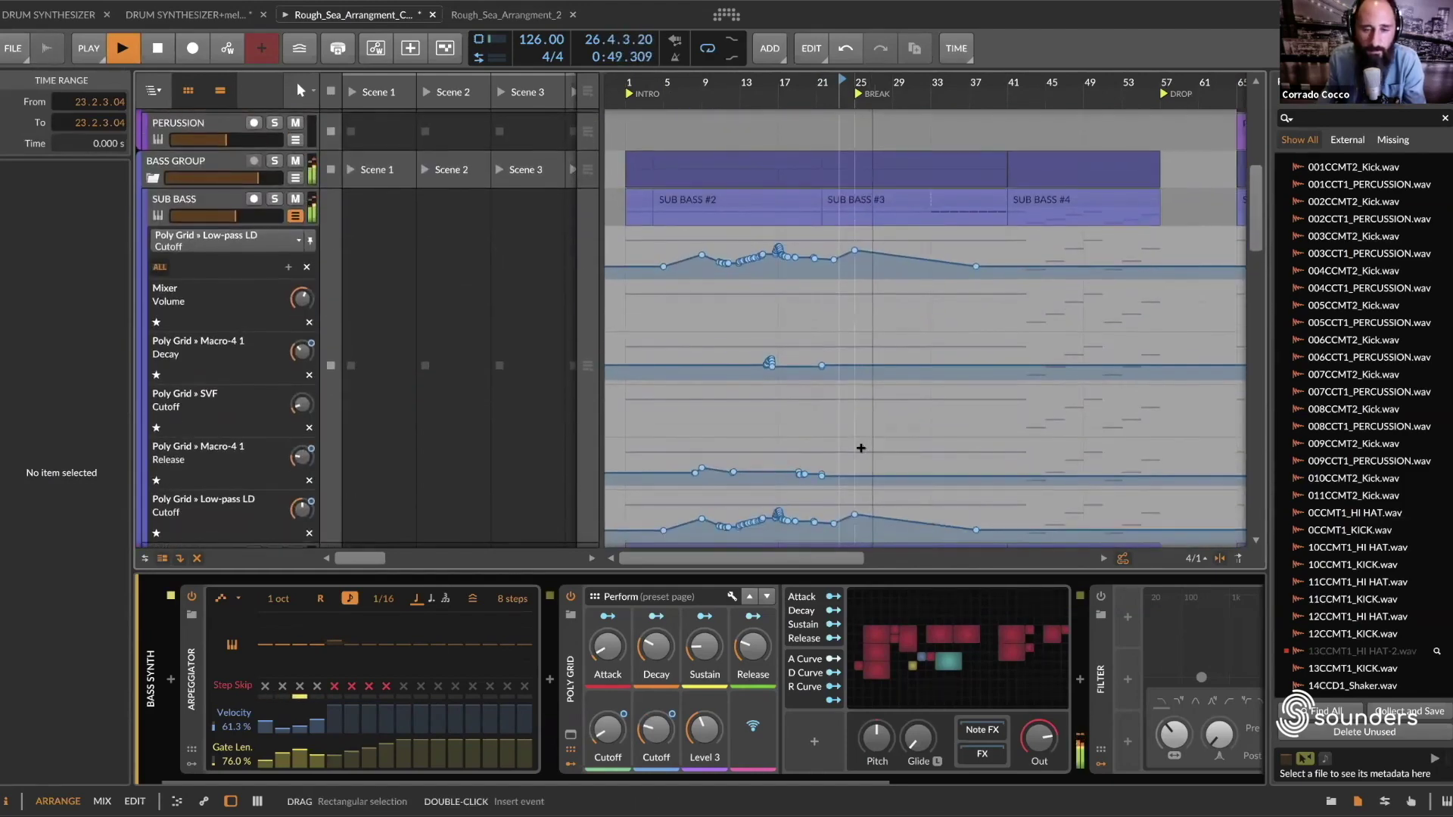
pyautogui.scroll(-1, 859, 499)
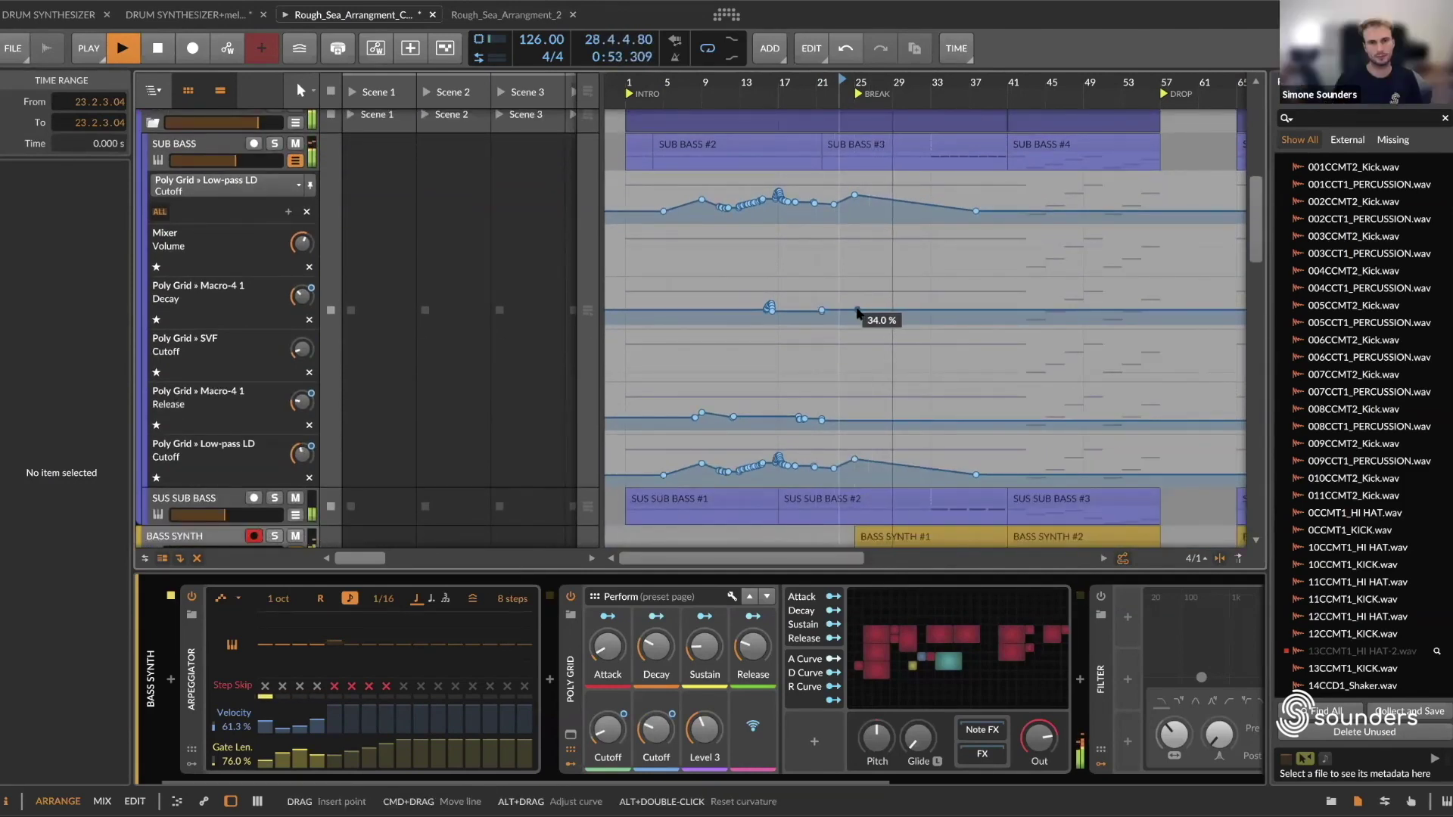
pyautogui.moveTo(857, 312); pyautogui.dragTo(854, 303)
# Step: Move the end point of the BASS SYNTH Low-pass LD Cutoff ramp from bar 41 to bar 57 at 913 Hz
pyautogui.scroll(-4, 926, 349)
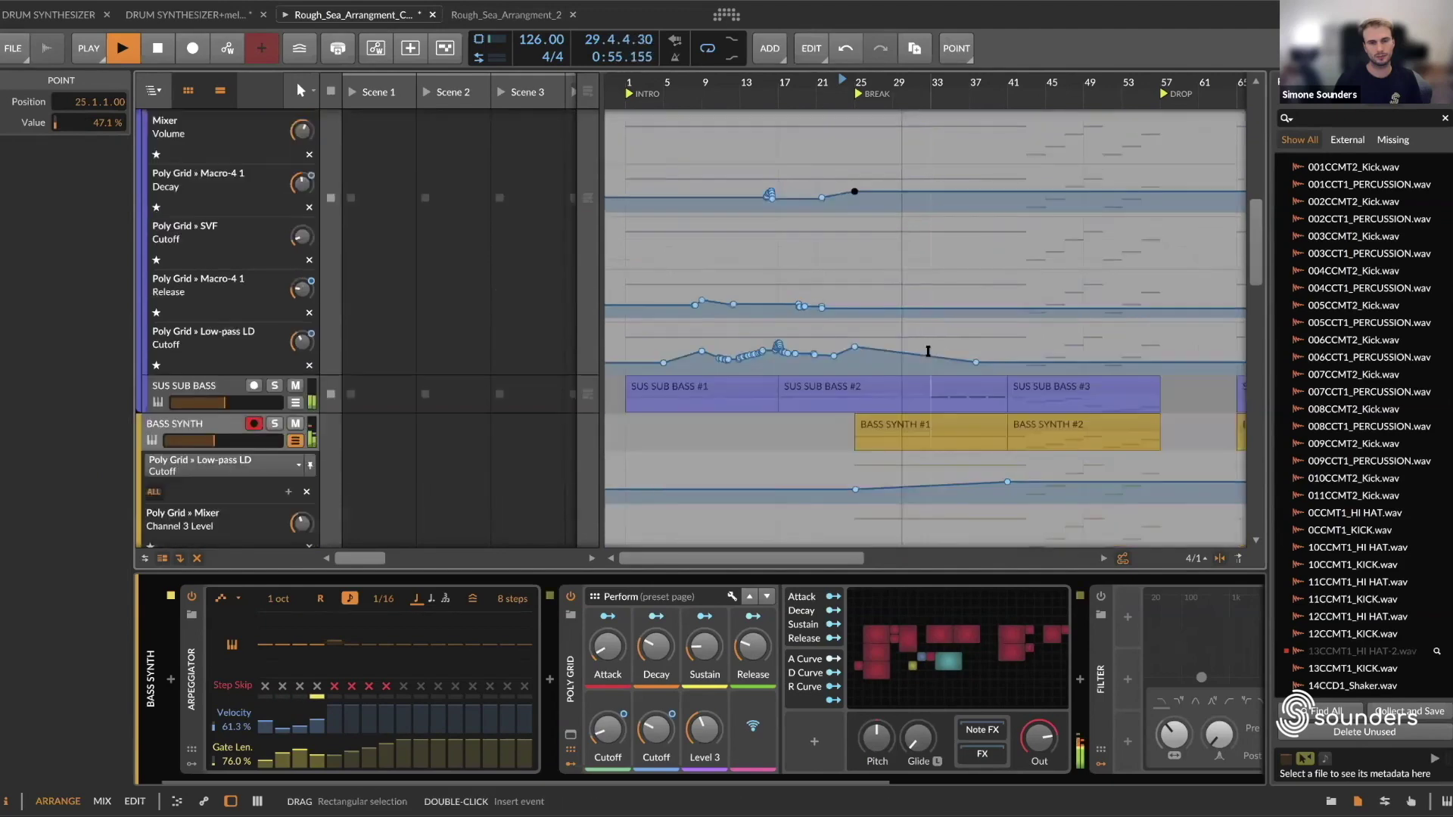
pyautogui.scroll(-4, 1007, 401)
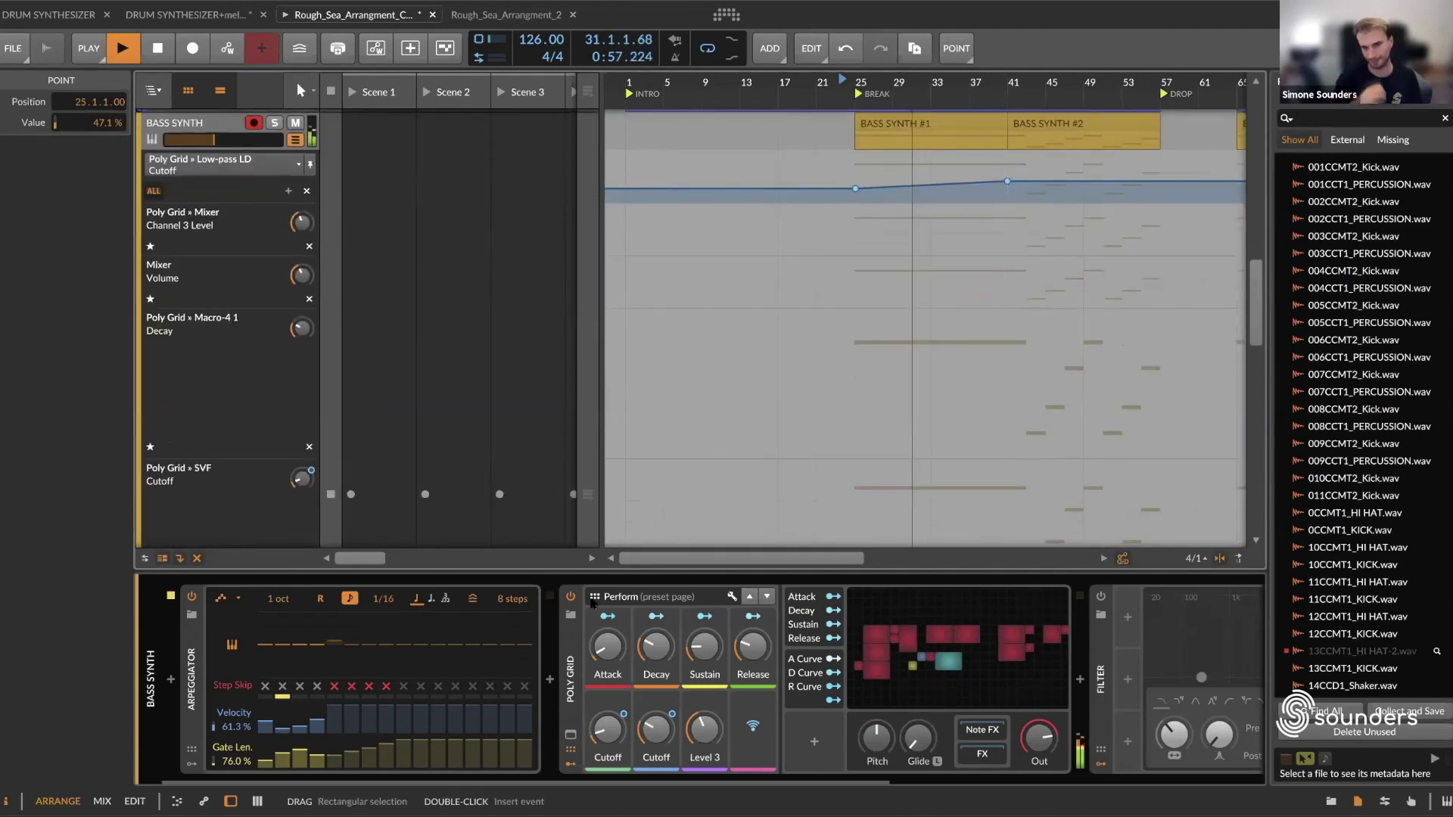
pyautogui.click(179, 136)
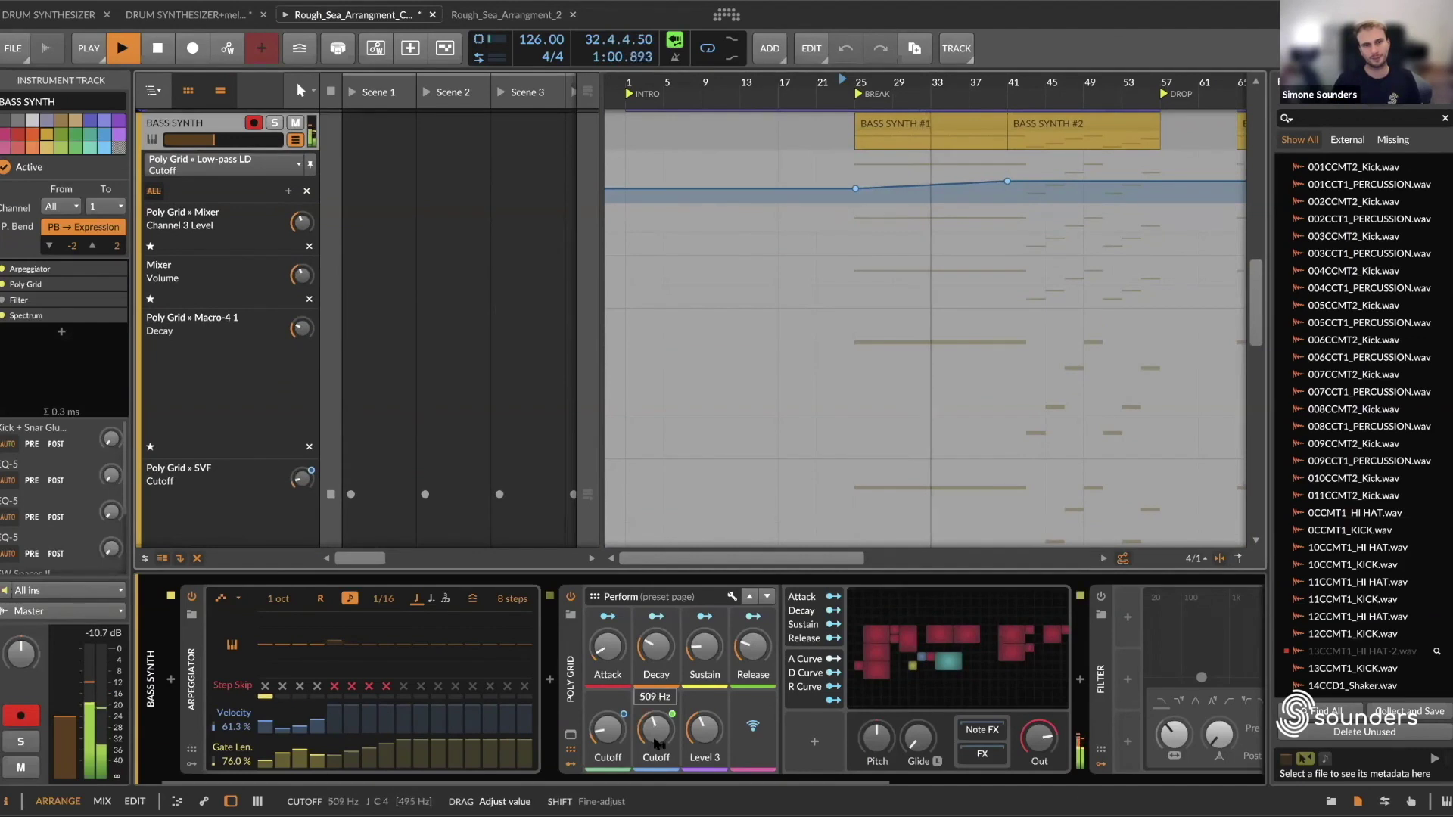
pyautogui.click(753, 647)
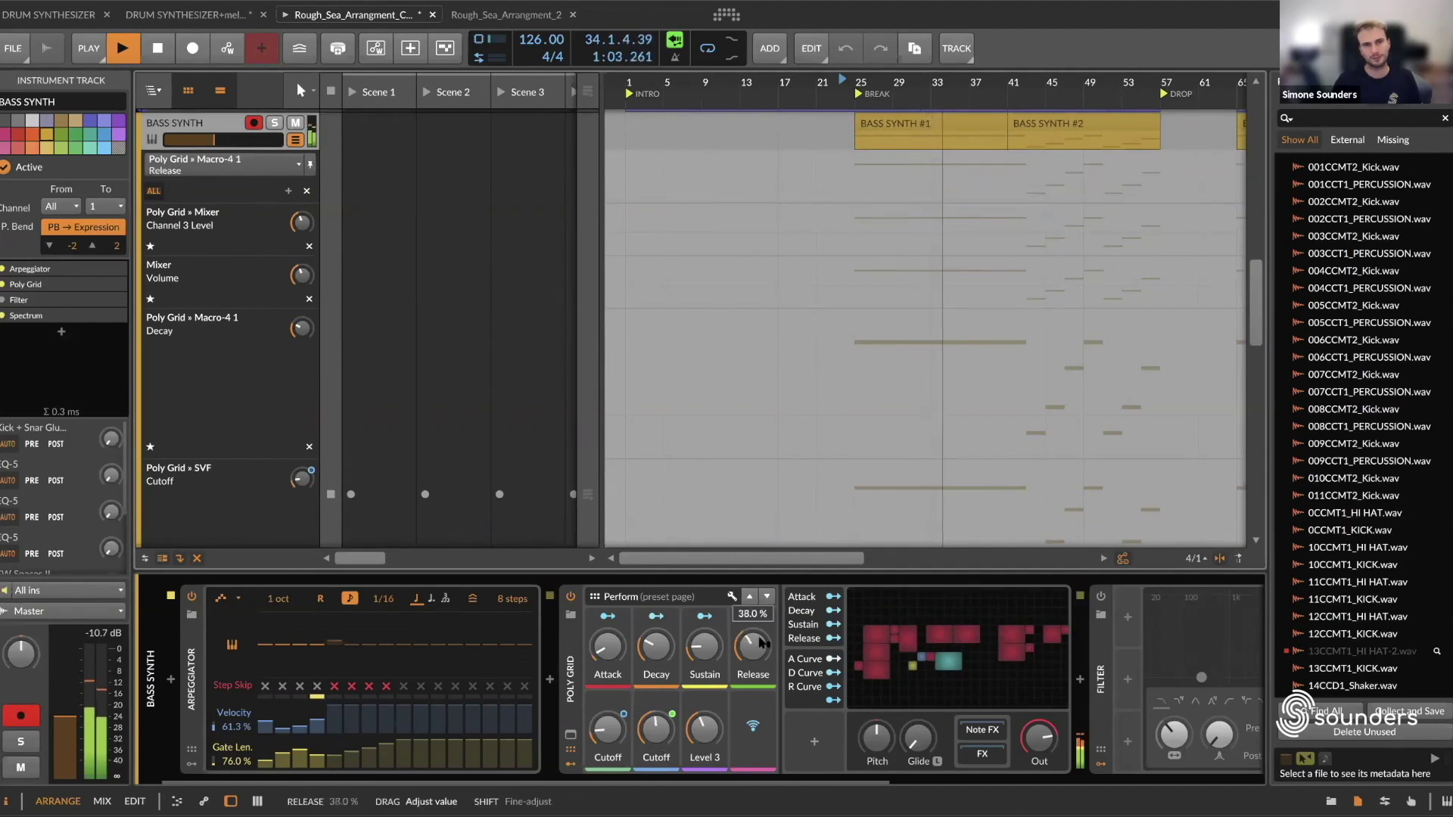
pyautogui.moveTo(761, 642); pyautogui.dragTo(760, 642)
pyautogui.scroll(-3, 950, 416)
pyautogui.scroll(-4, 990, 406)
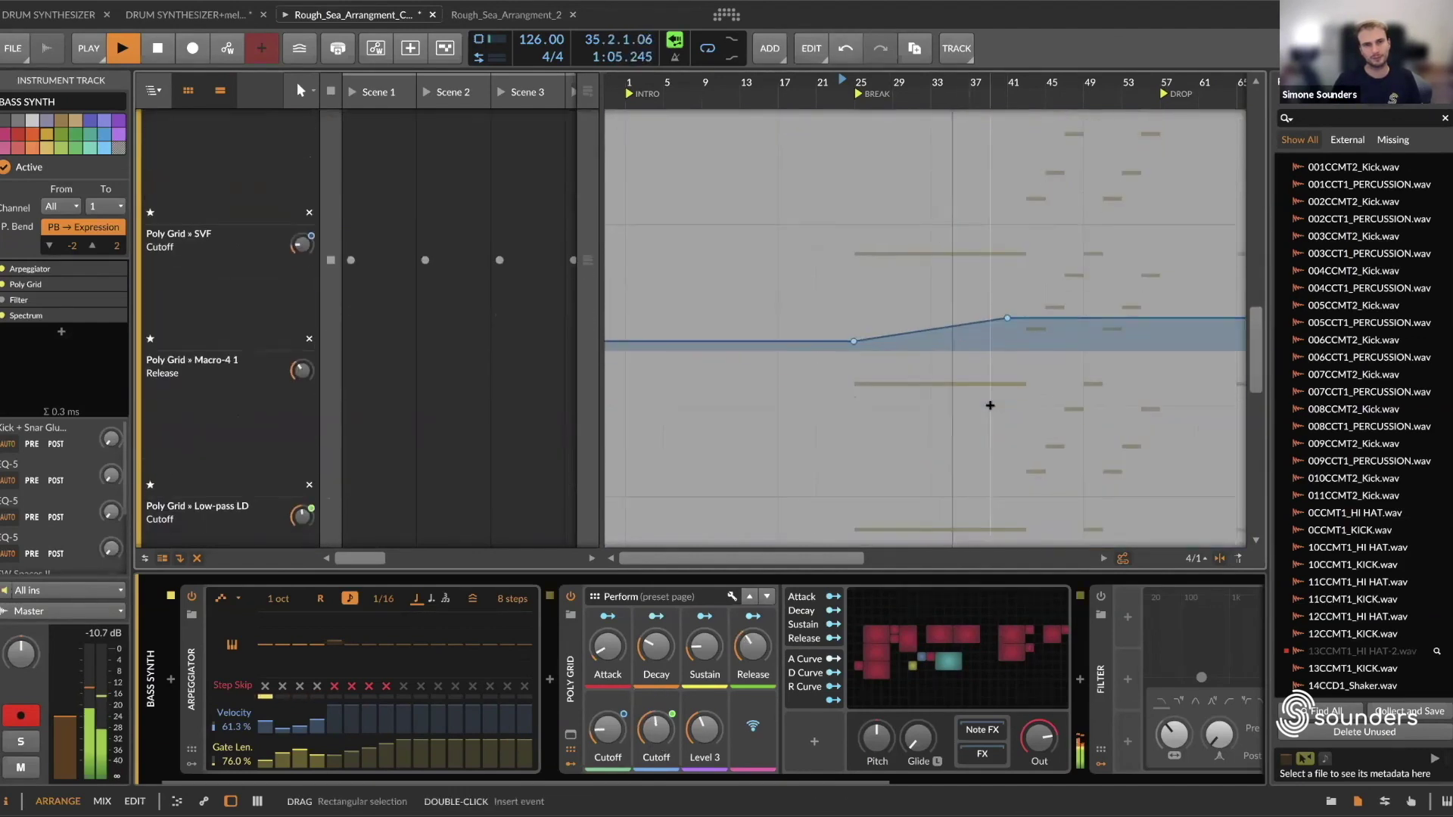
pyautogui.moveTo(1010, 422); pyautogui.dragTo(1158, 405)
# Step: Move the end point of the BASS SYNTH SVF Cutoff ramp to bar 57 at 194 Hz
pyautogui.scroll(2, 1136, 367)
pyautogui.scroll(2, 1137, 366)
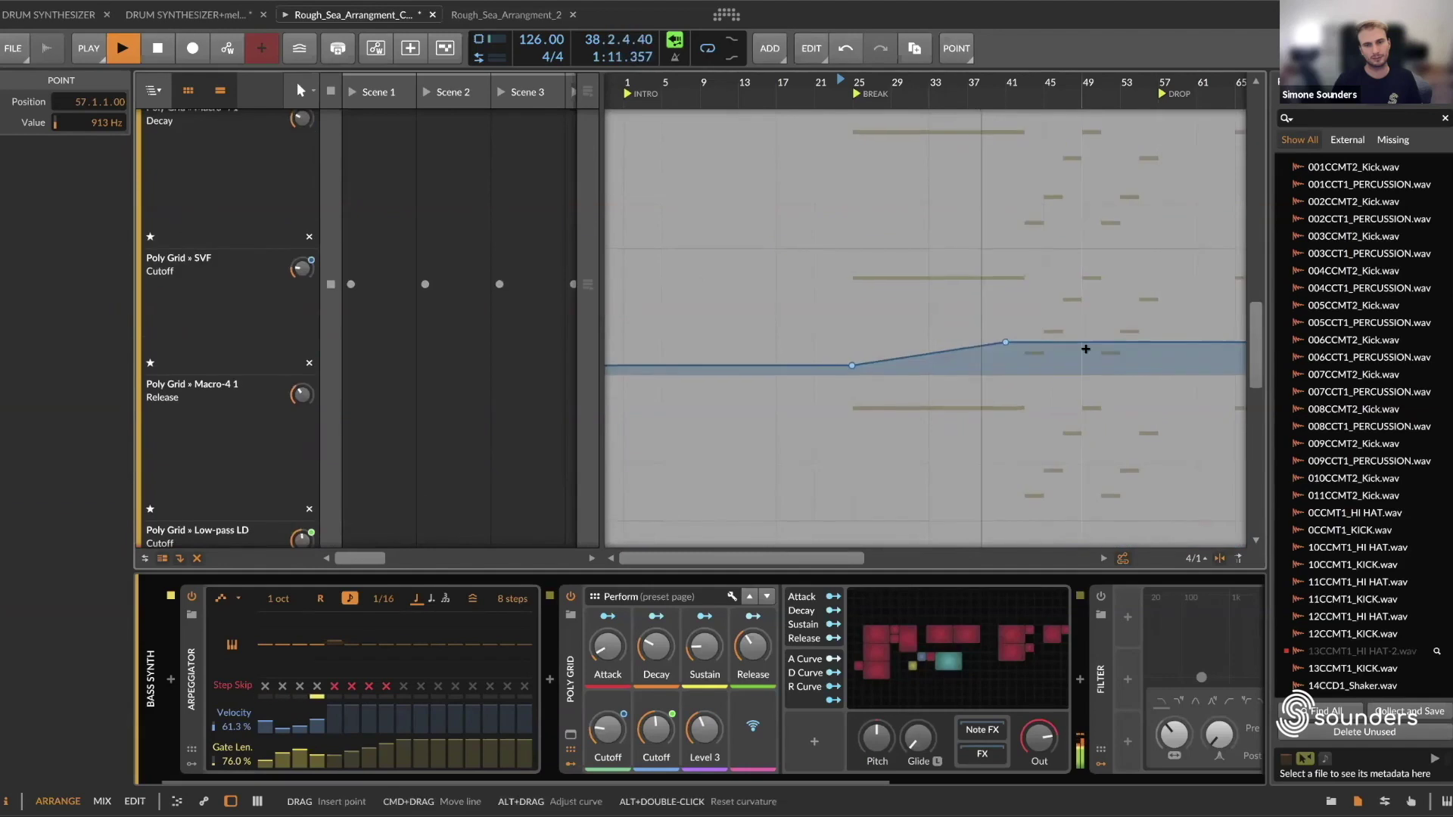
pyautogui.moveTo(1005, 387); pyautogui.dragTo(1158, 380)
# Step: Automate the BASS SYNTH Channel 3 Level from -16.6 dB at the break's start to -3.0 dB at bar 57, dropping back right after
pyautogui.scroll(2, 1138, 393)
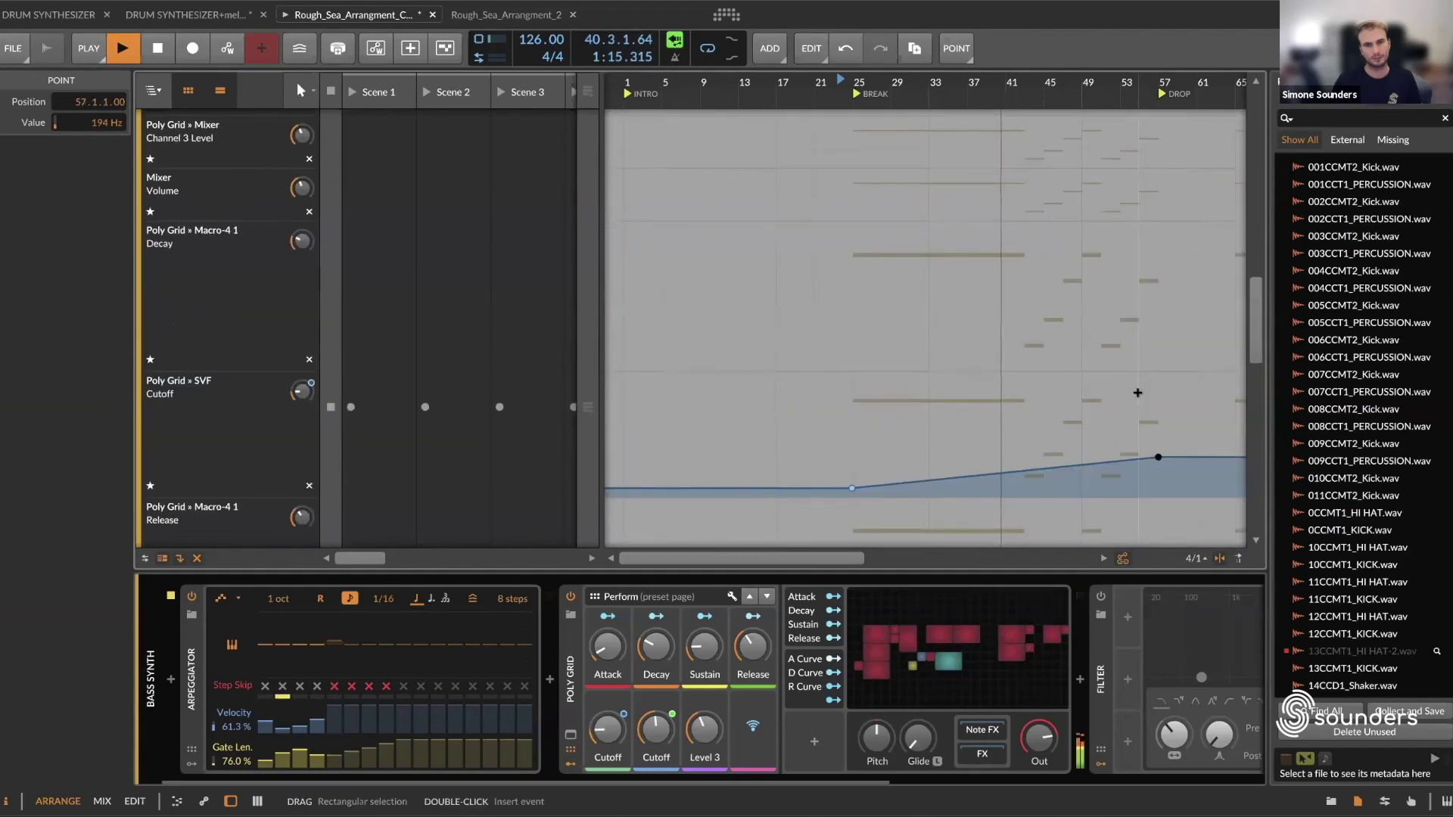
pyautogui.scroll(2, 1110, 421)
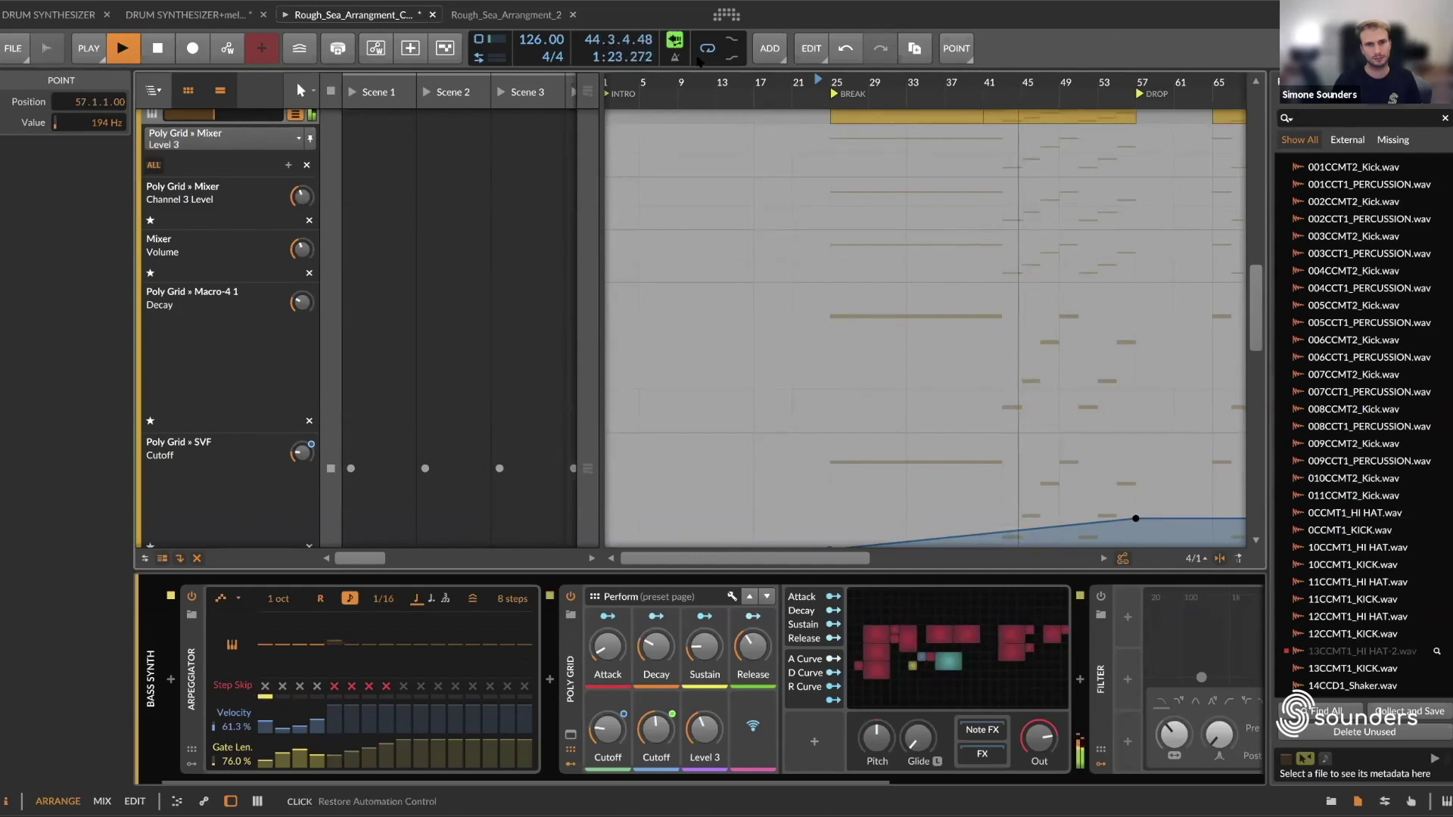
pyautogui.click(831, 209)
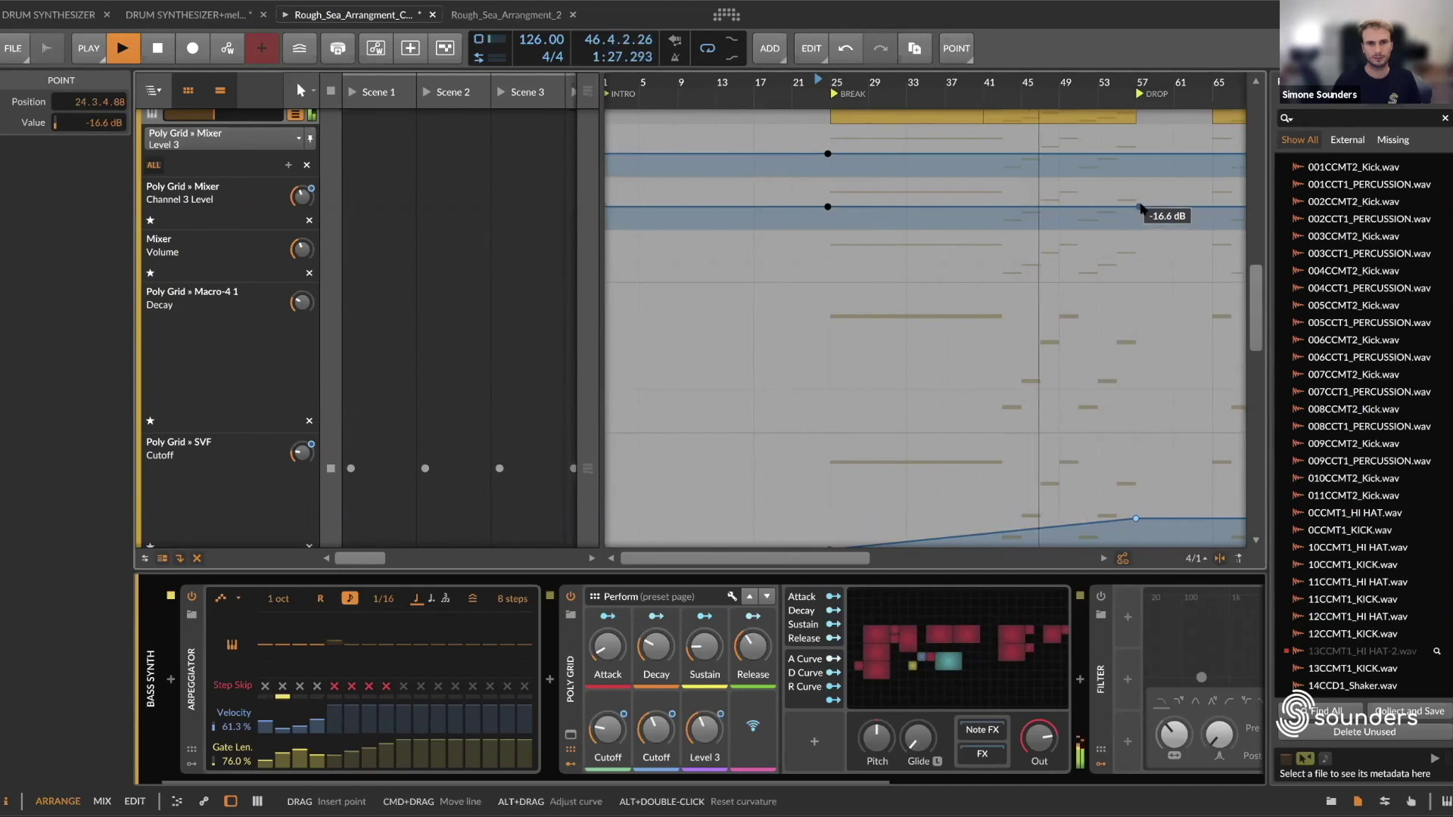
pyautogui.moveTo(1125, 210); pyautogui.dragTo(1135, 195)
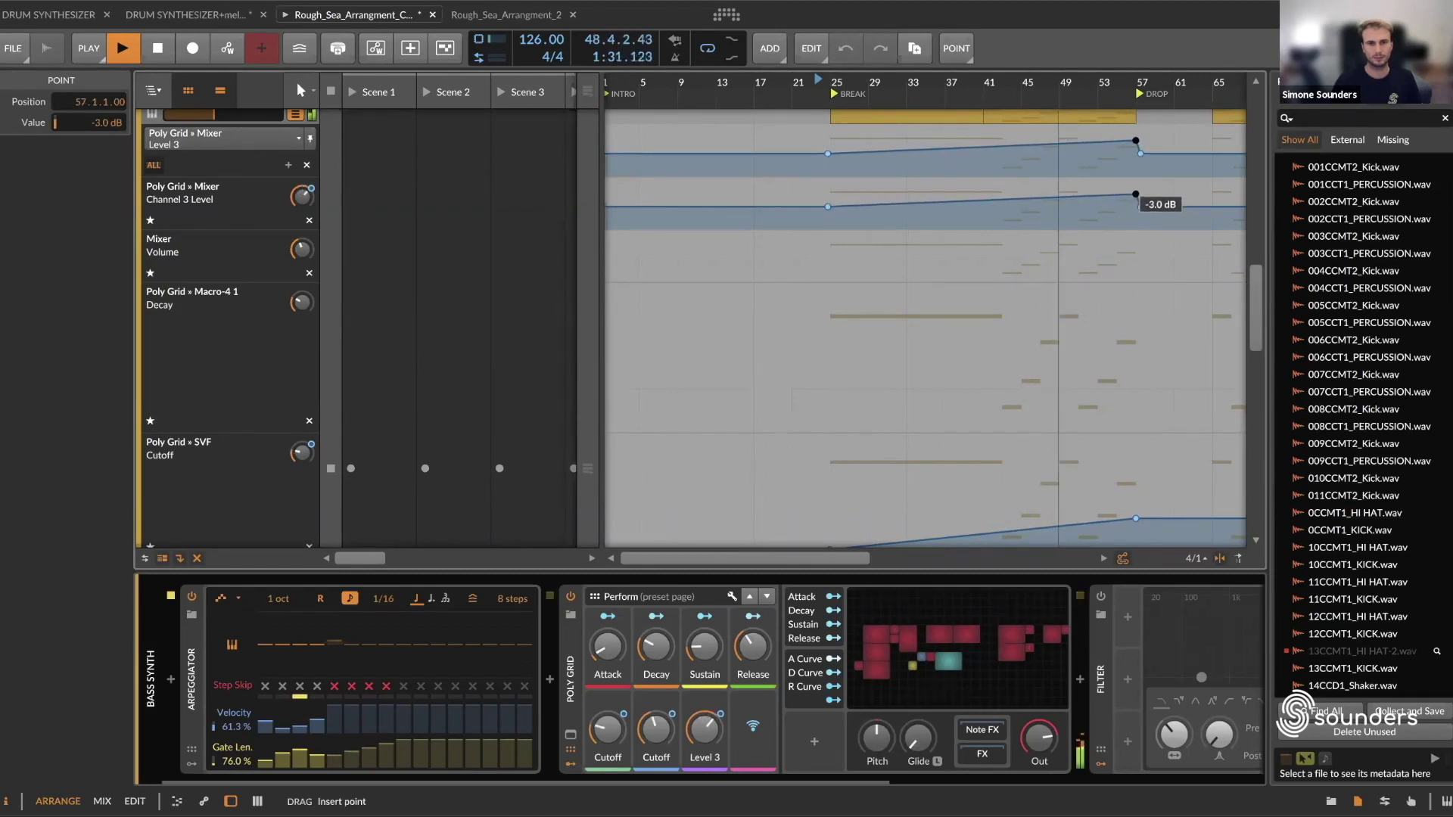
# Step: Automate the BASS SYNTH Decay from 27.7 % at the break's start to 73.5 % at bar 57, dropping back right after, and stop playback
pyautogui.click(1139, 392)
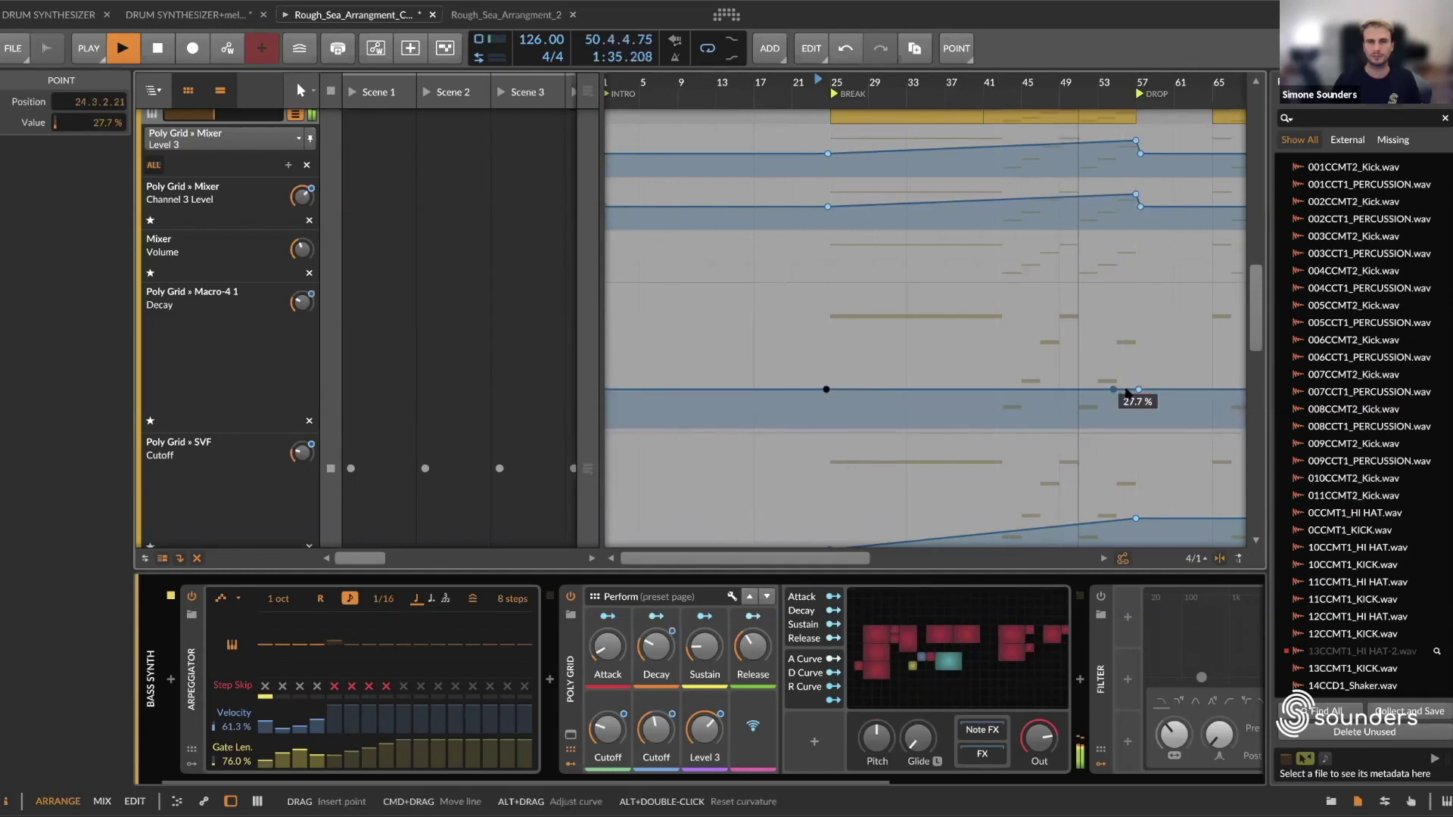
pyautogui.moveTo(1139, 389); pyautogui.dragTo(1121, 328)
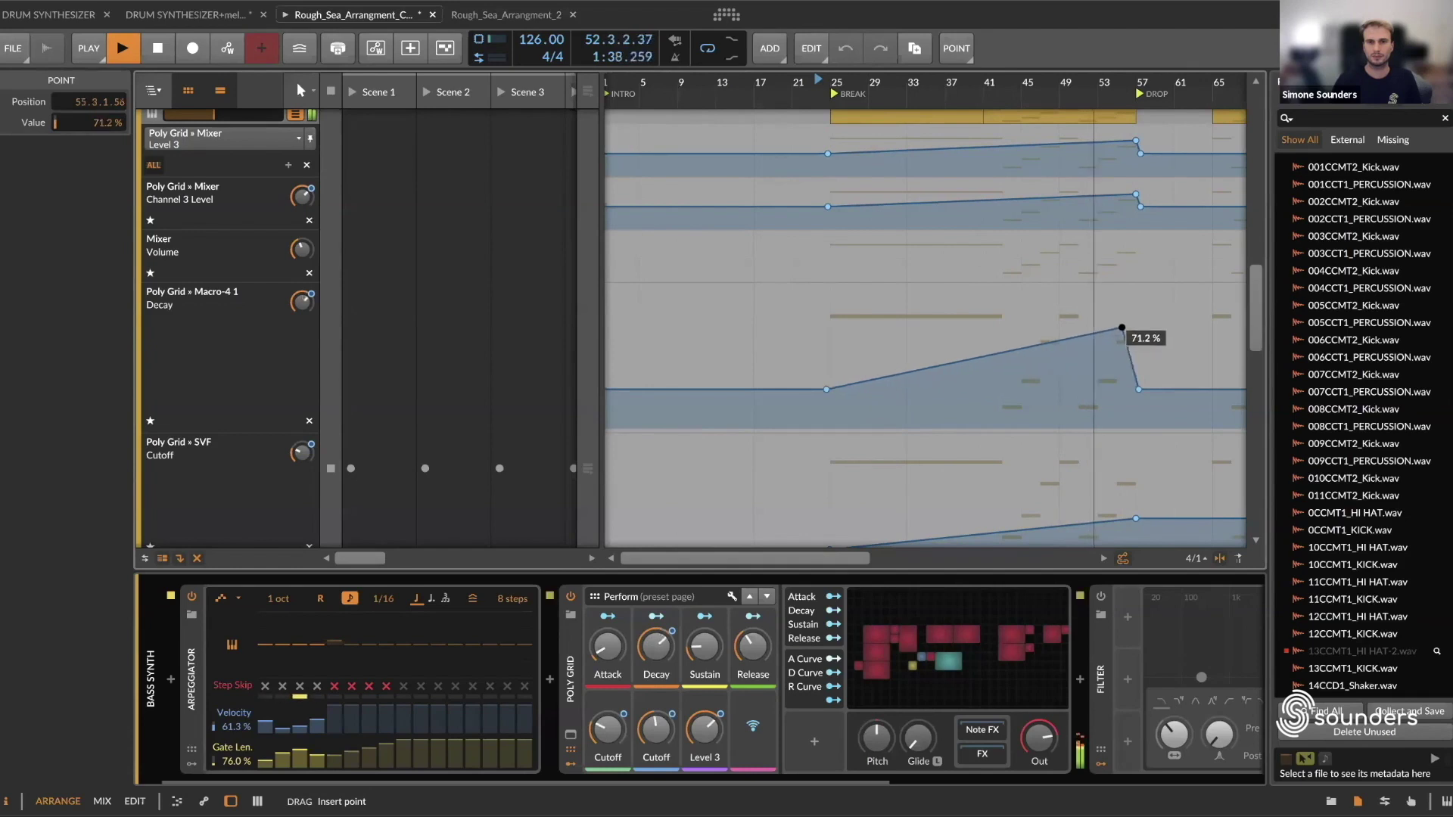
pyautogui.doubleClick(1138, 390)
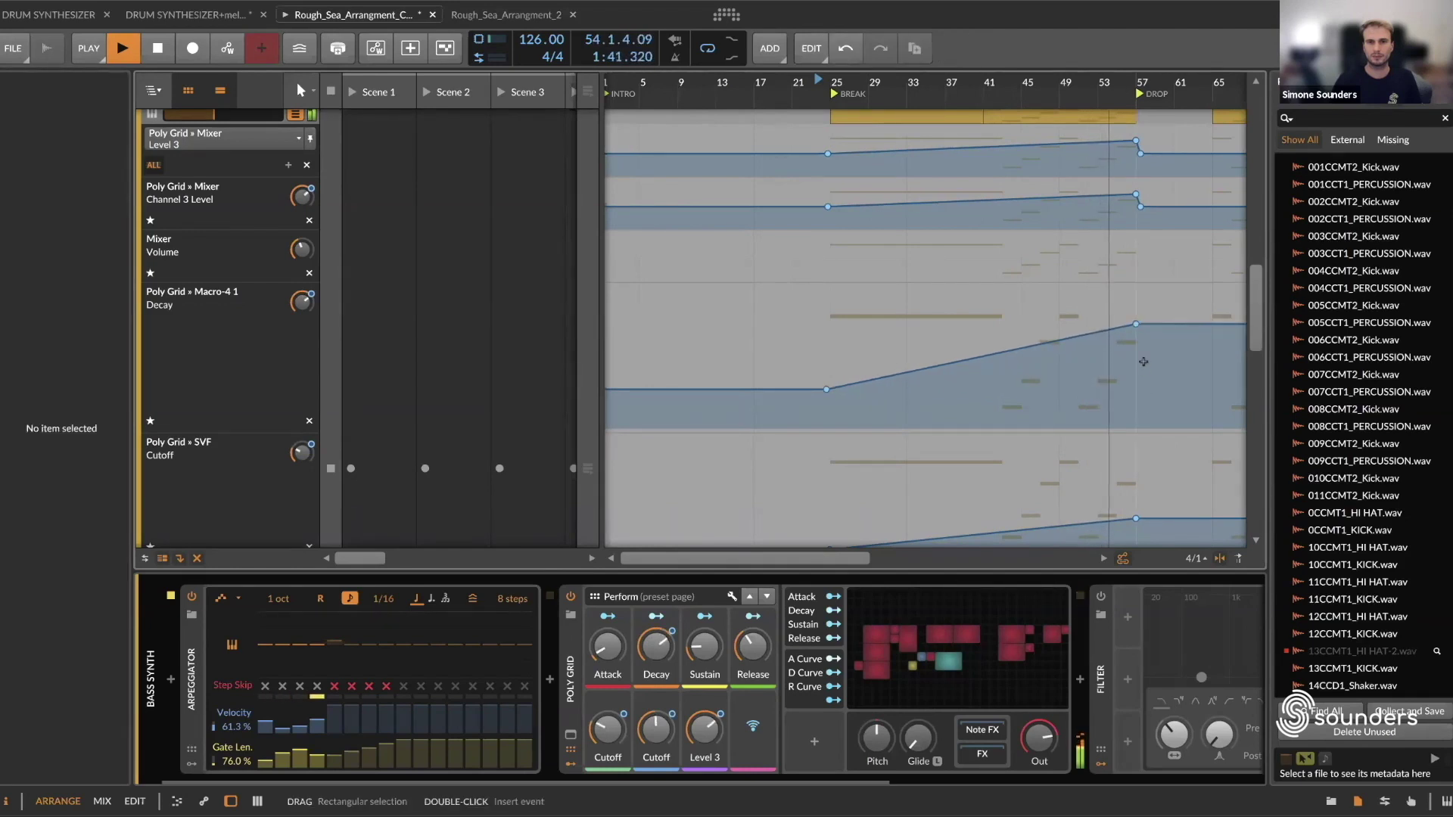
pyautogui.hotkey('ctrl', 'z')
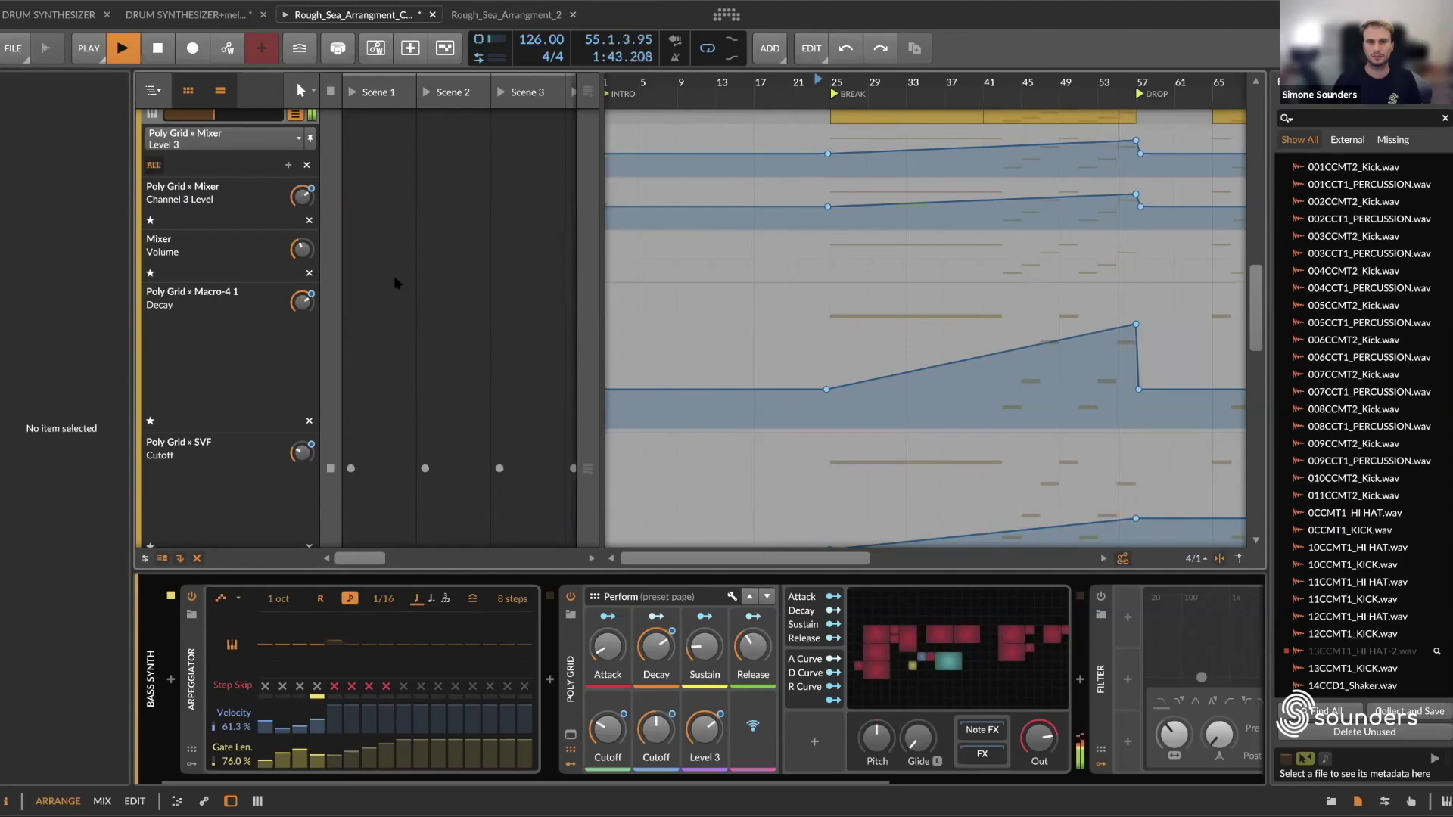
pyautogui.scroll(3, 394, 282)
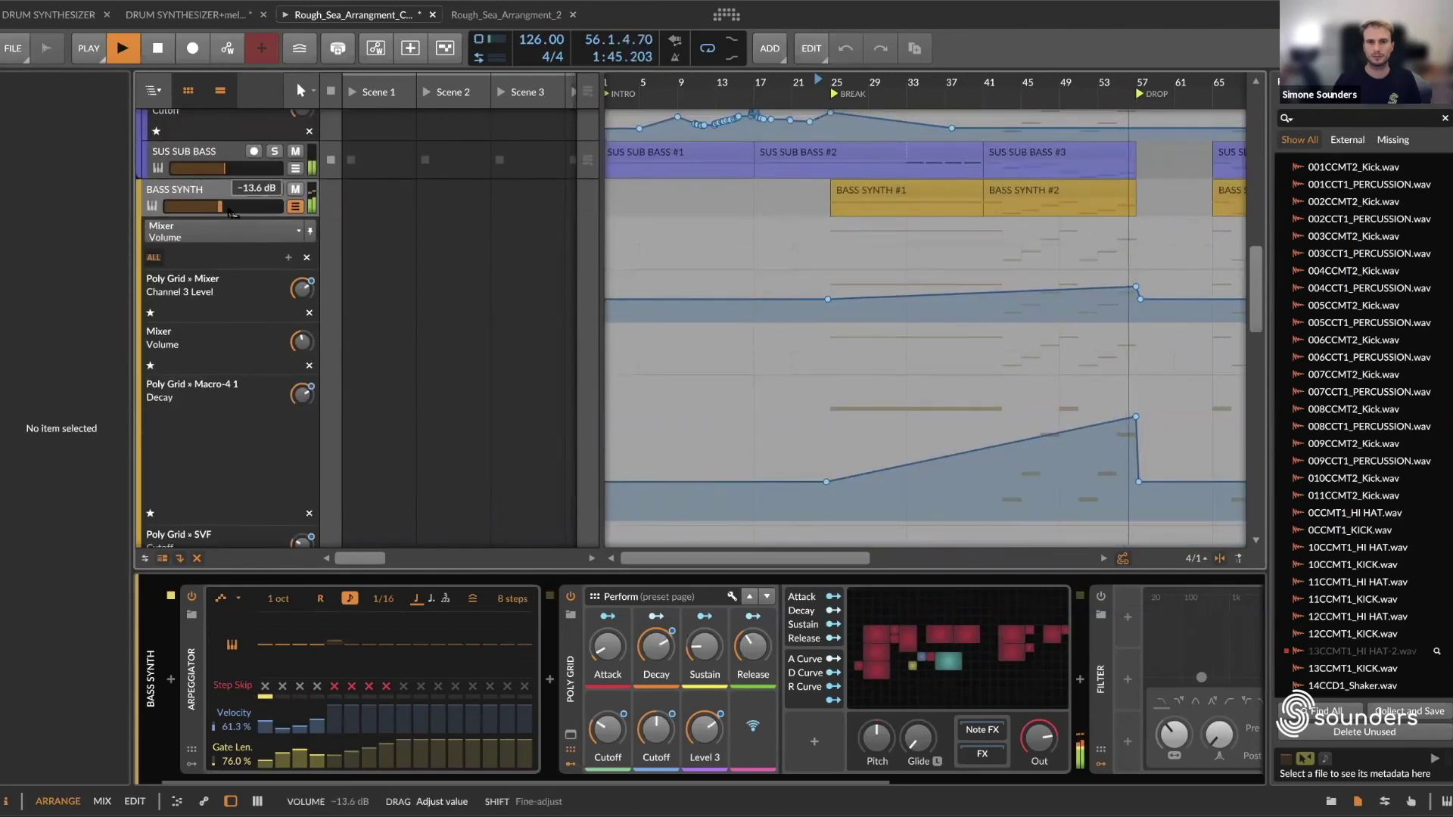
pyautogui.press('space')
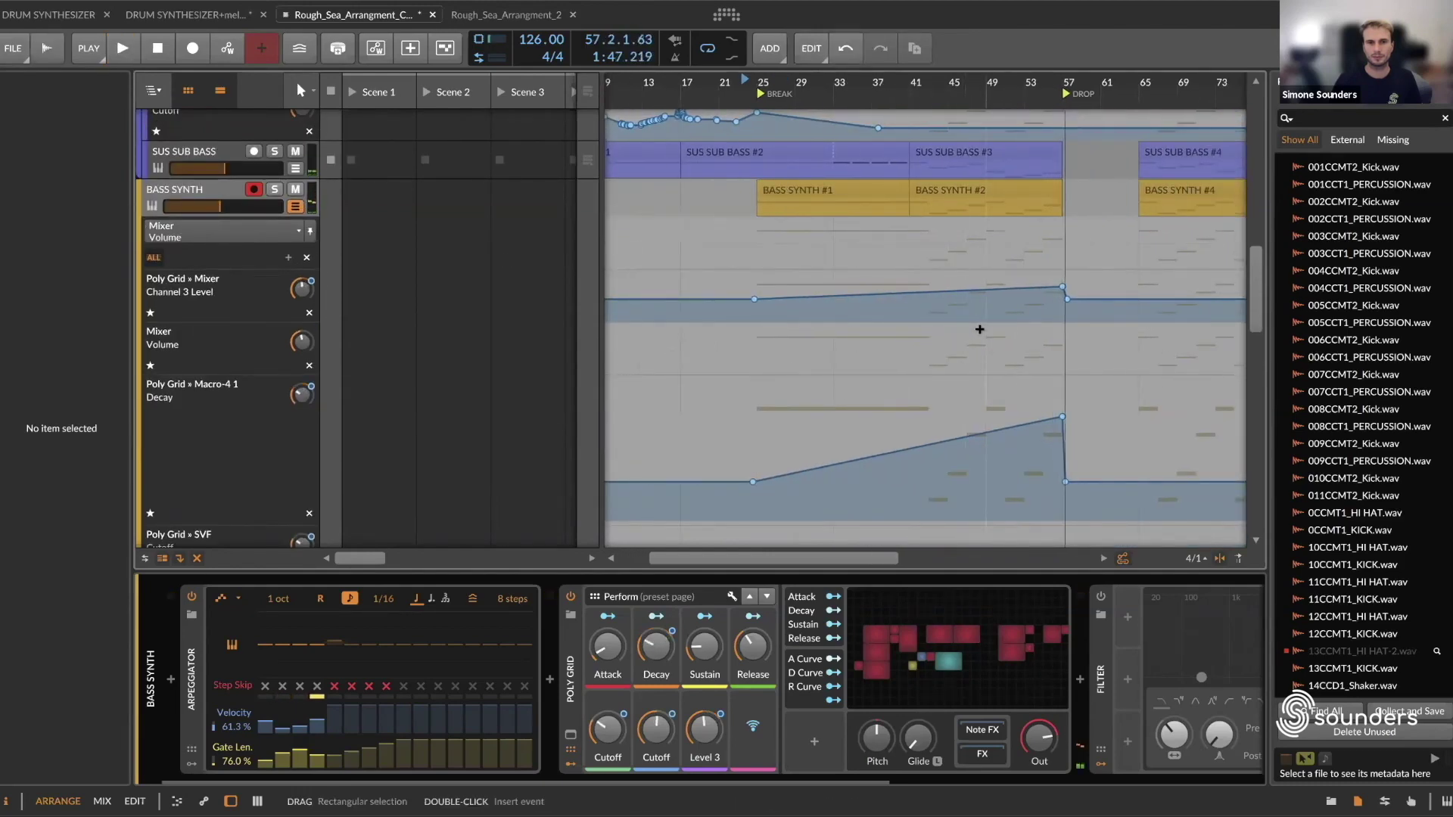
# Step: Select all the clips of the drop at bar 65, from drums to ARP SYNTH MID HI, and move them to the DROP marker at bar 57
pyautogui.scroll(10, 984, 333)
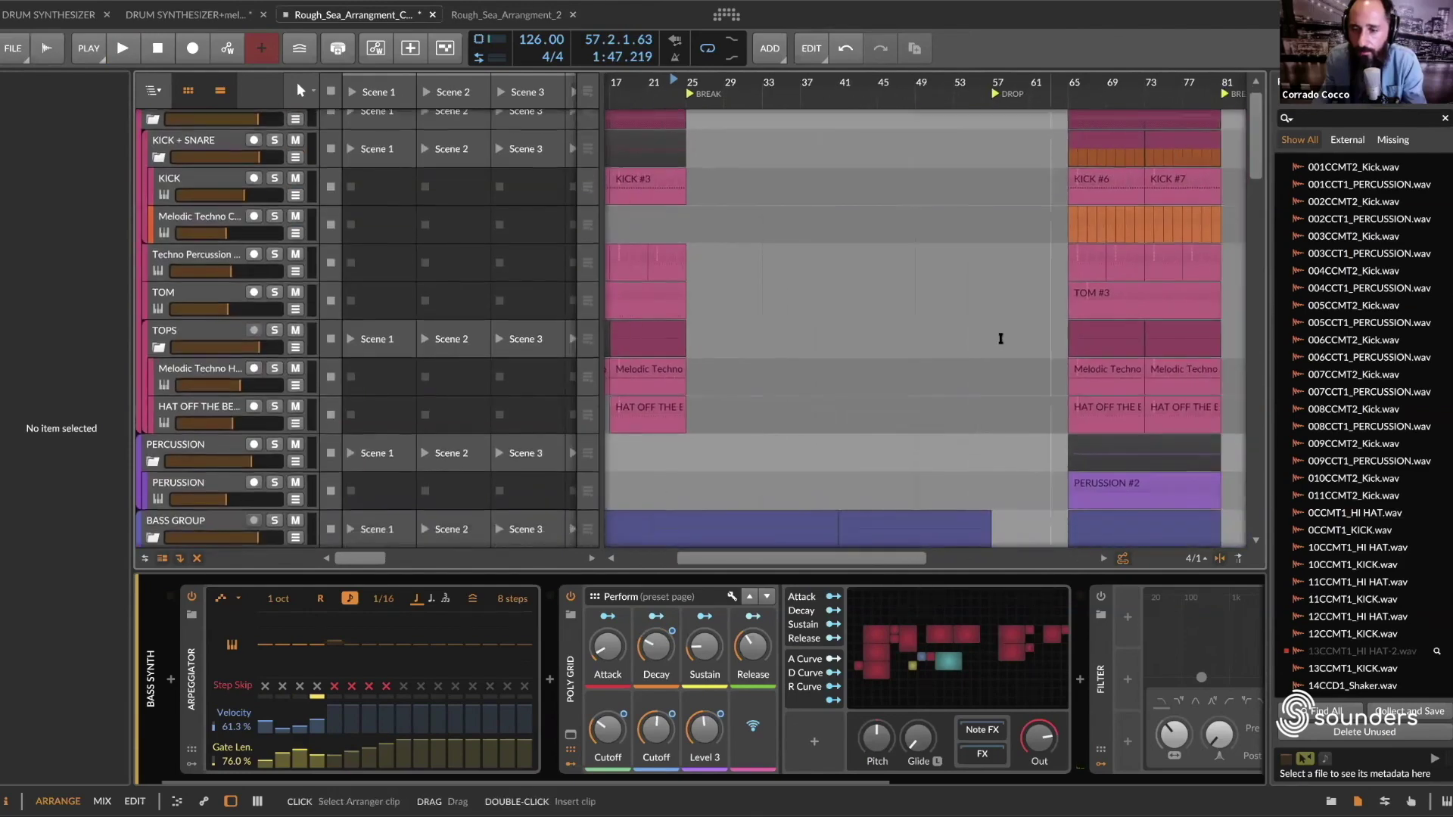
pyautogui.scroll(-15, 1001, 338)
pyautogui.scroll(6, 1102, 233)
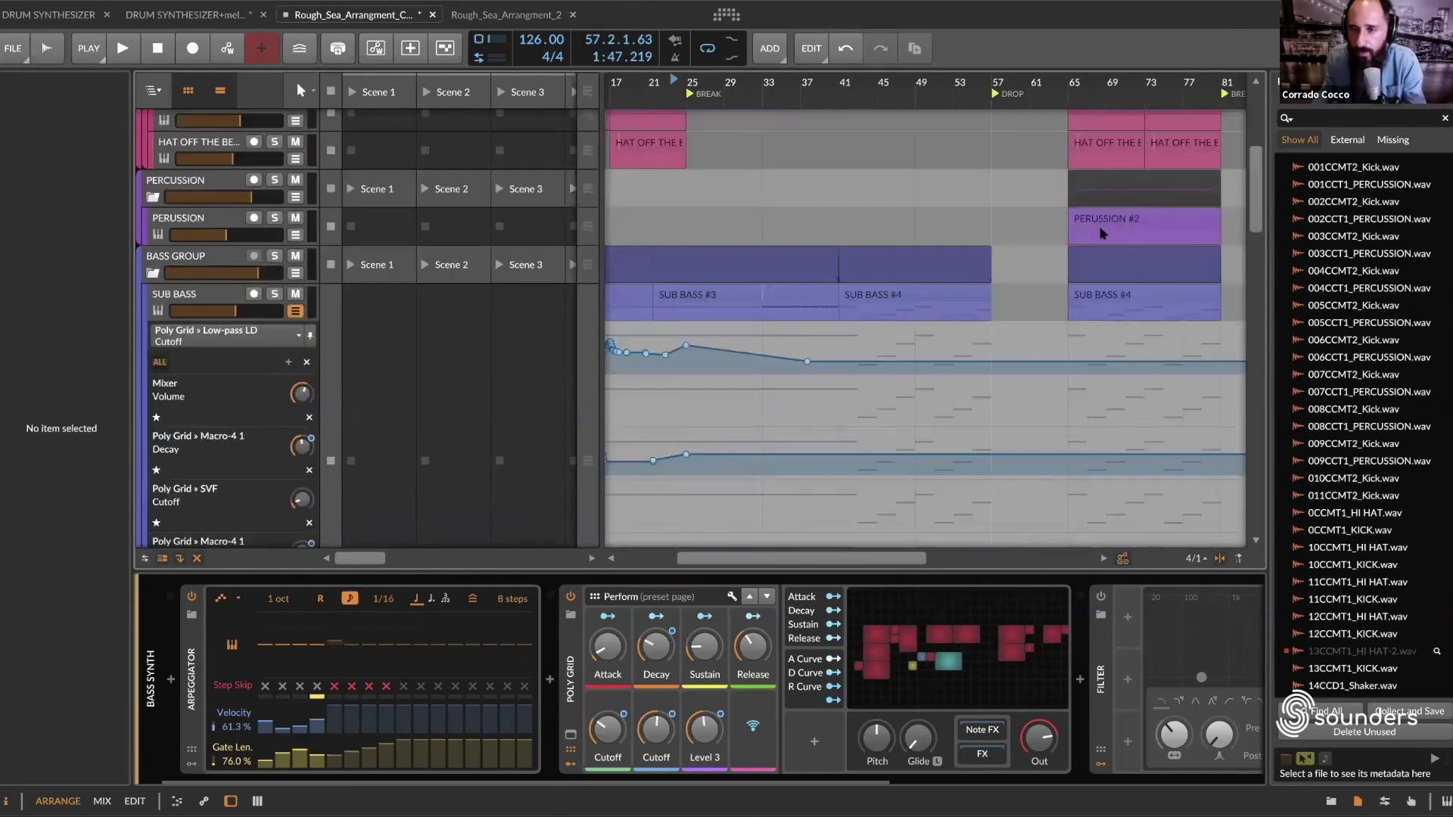
pyautogui.scroll(5, 1102, 233)
pyautogui.click(1107, 131)
pyautogui.scroll(-15, 1127, 205)
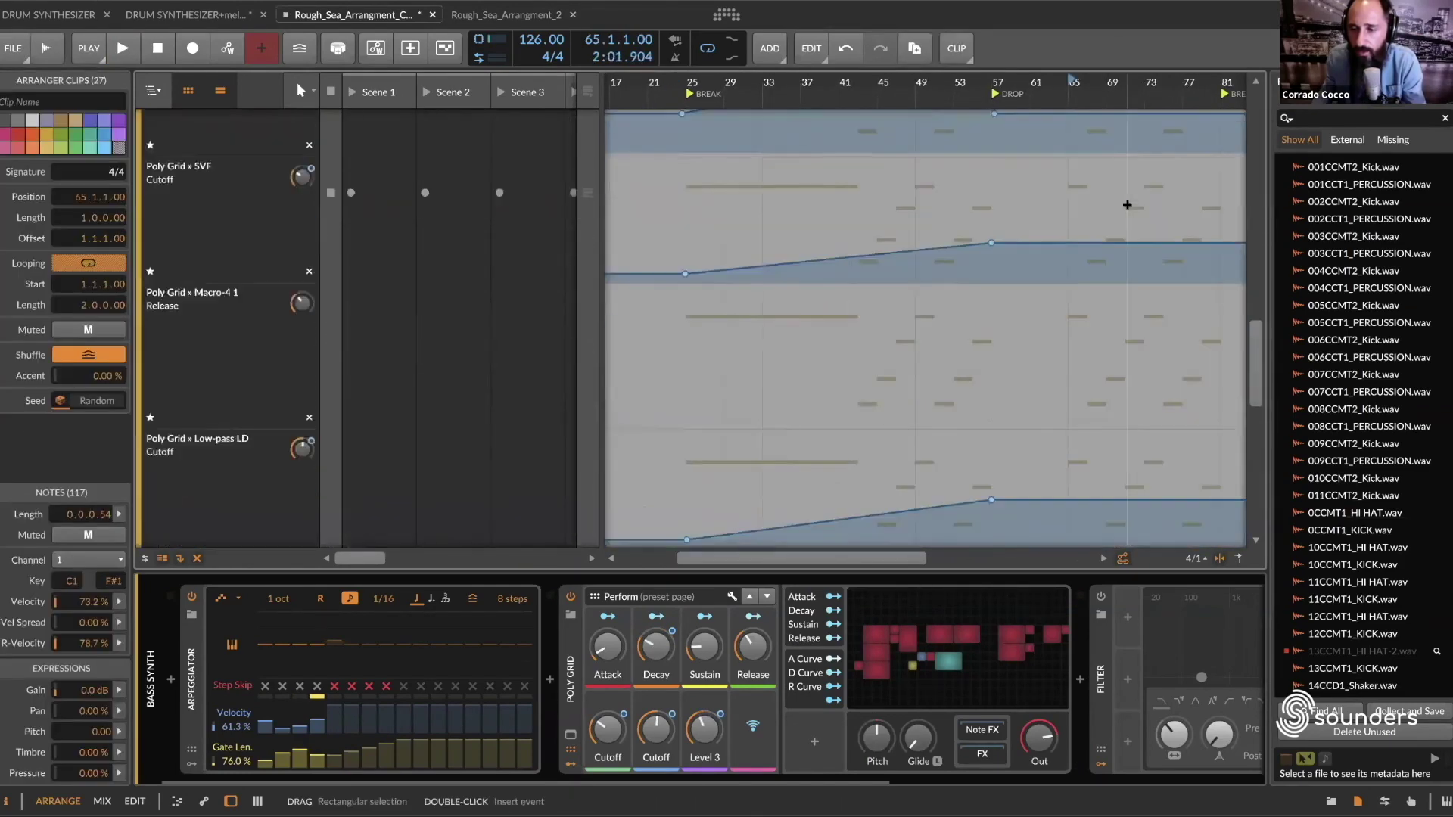
pyautogui.scroll(5, 1127, 205)
pyautogui.scroll(-3, 1124, 228)
pyautogui.scroll(1, 1120, 325)
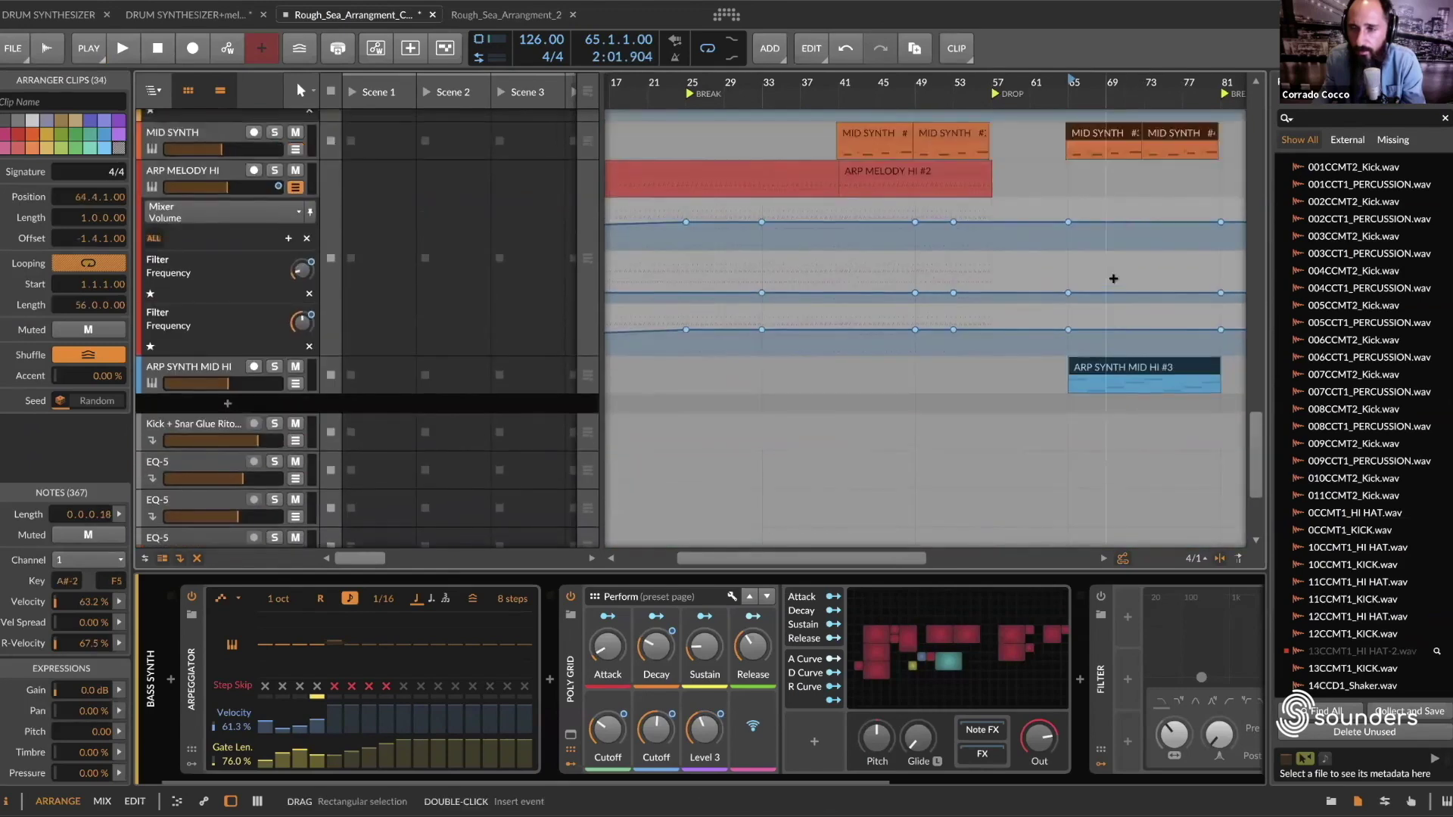
pyautogui.scroll(10, 1113, 279)
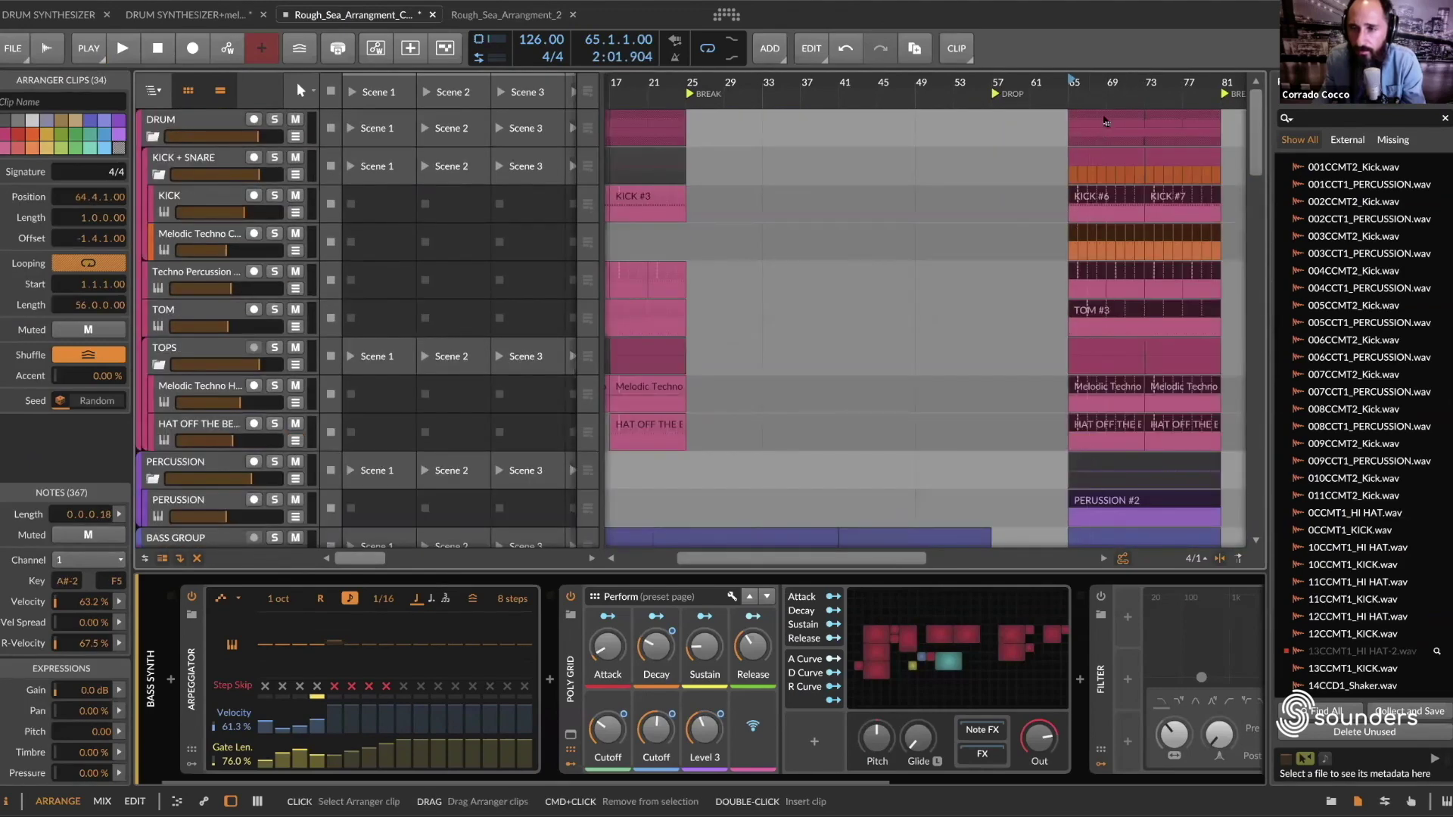
pyautogui.moveTo(1107, 121); pyautogui.dragTo(1033, 121)
pyautogui.scroll(-15, 1017, 214)
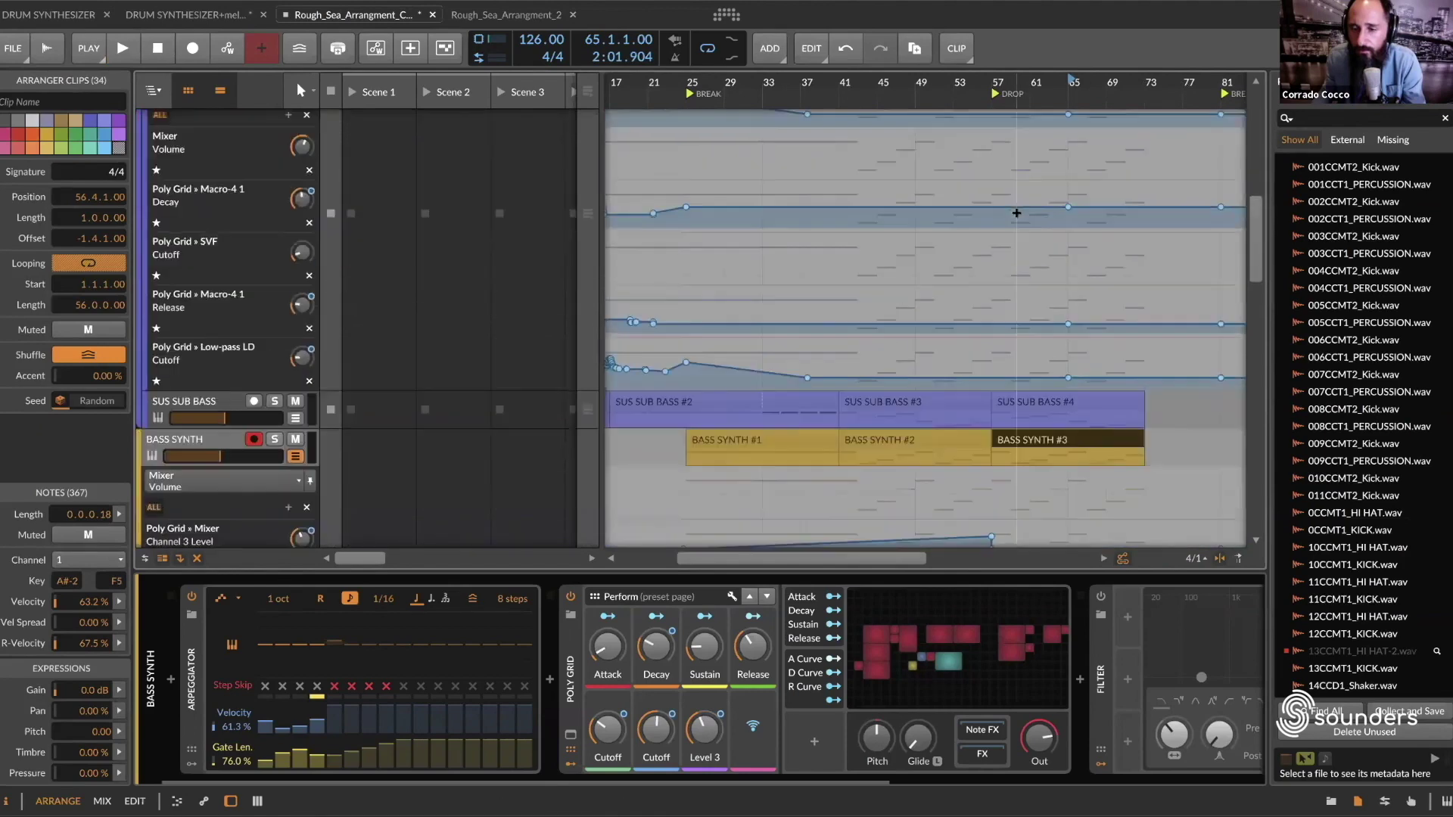
pyautogui.scroll(-6, 1017, 213)
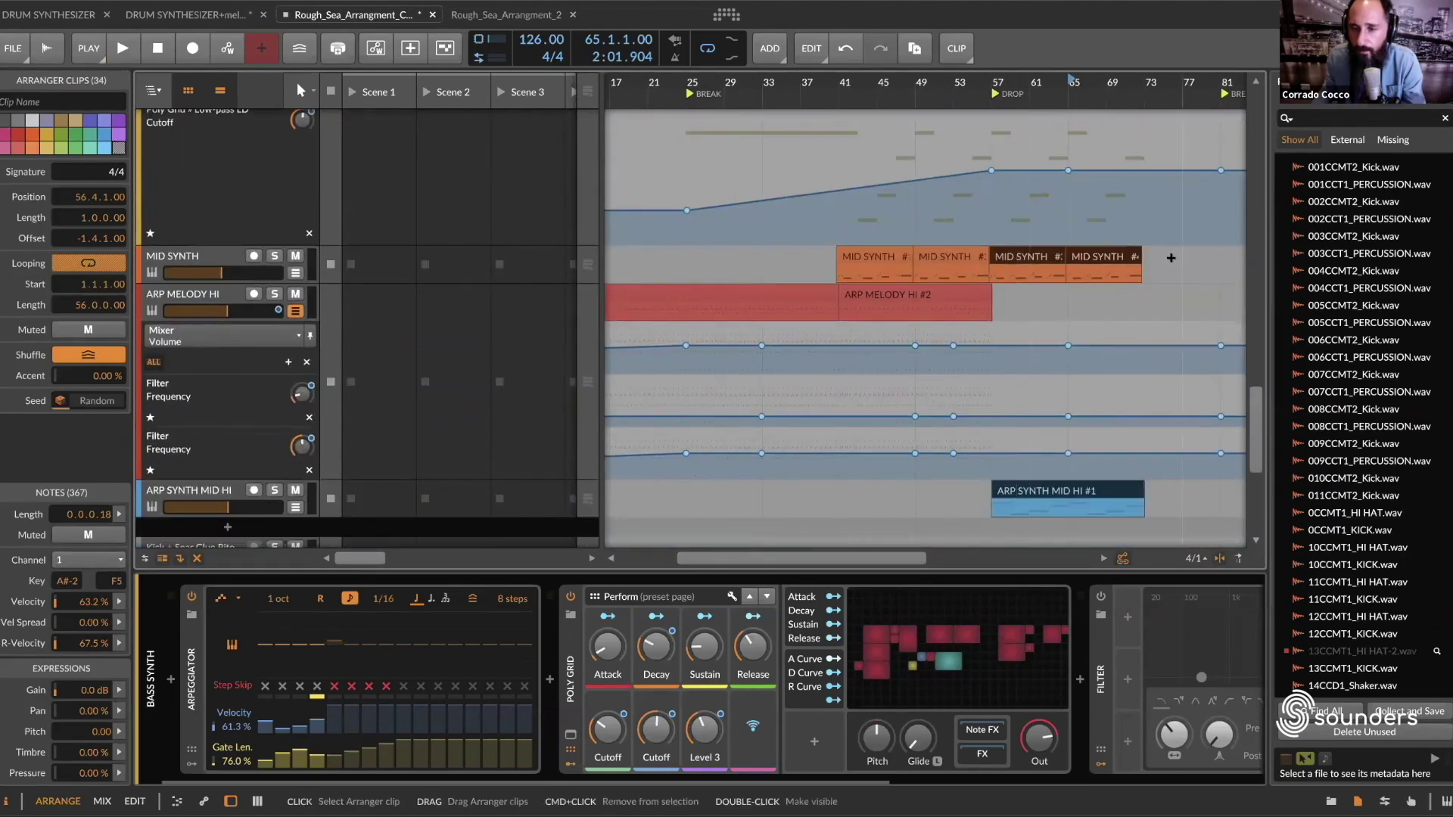
# Step: Move the two MID SYNTH clips from the start of the drop to bar 81
pyautogui.moveTo(1171, 258); pyautogui.dragTo(1039, 263)
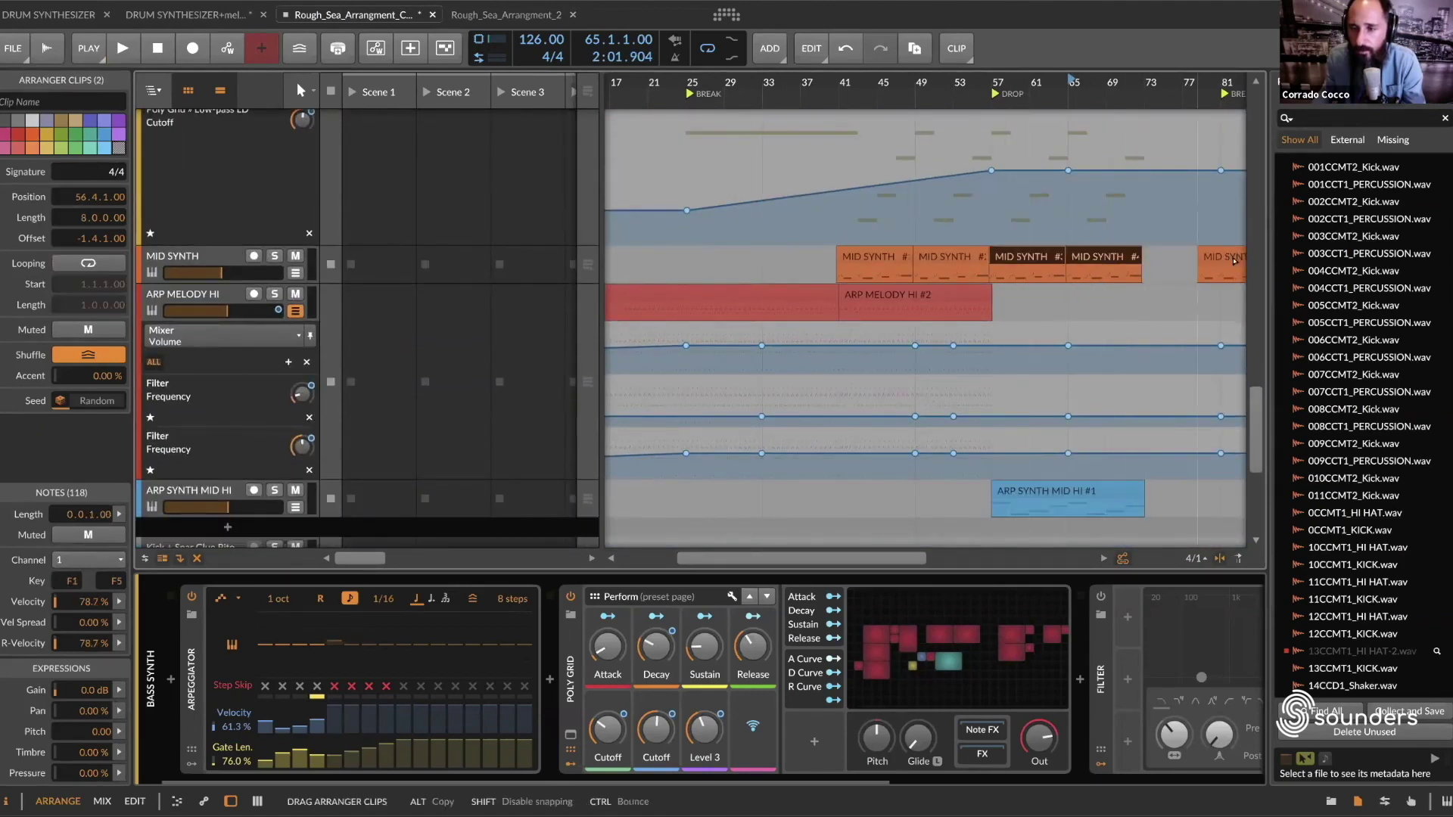
pyautogui.moveTo(1235, 261); pyautogui.dragTo(1239, 258)
pyautogui.hscroll(-4, 1085, 252)
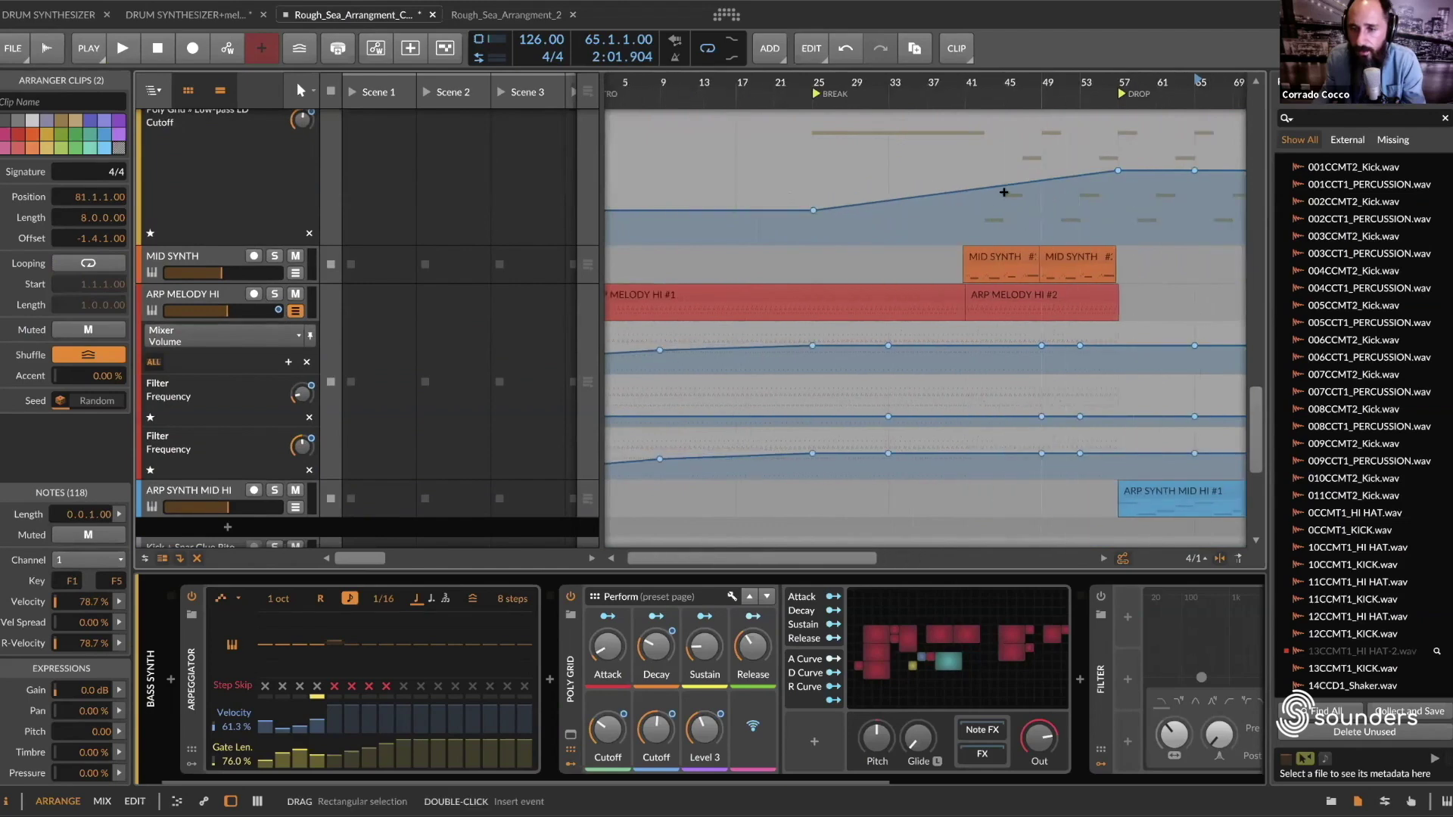
pyautogui.scroll(10, 1003, 192)
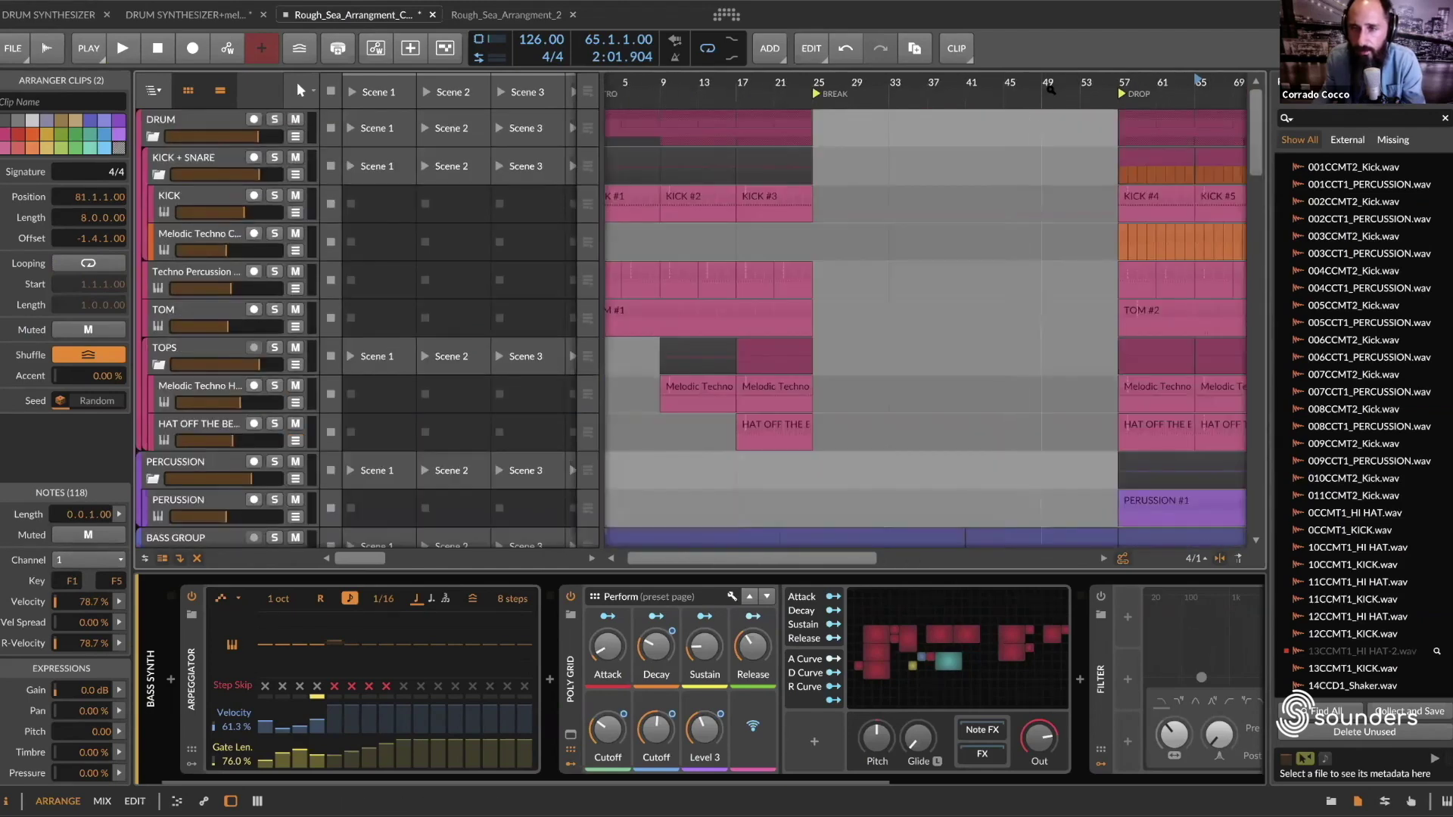
# Step: Look over the bass tracks' clips and automation lanes across the break and the drop
pyautogui.moveTo(1051, 89); pyautogui.dragTo(1045, 61)
pyautogui.scroll(-6, 928, 265)
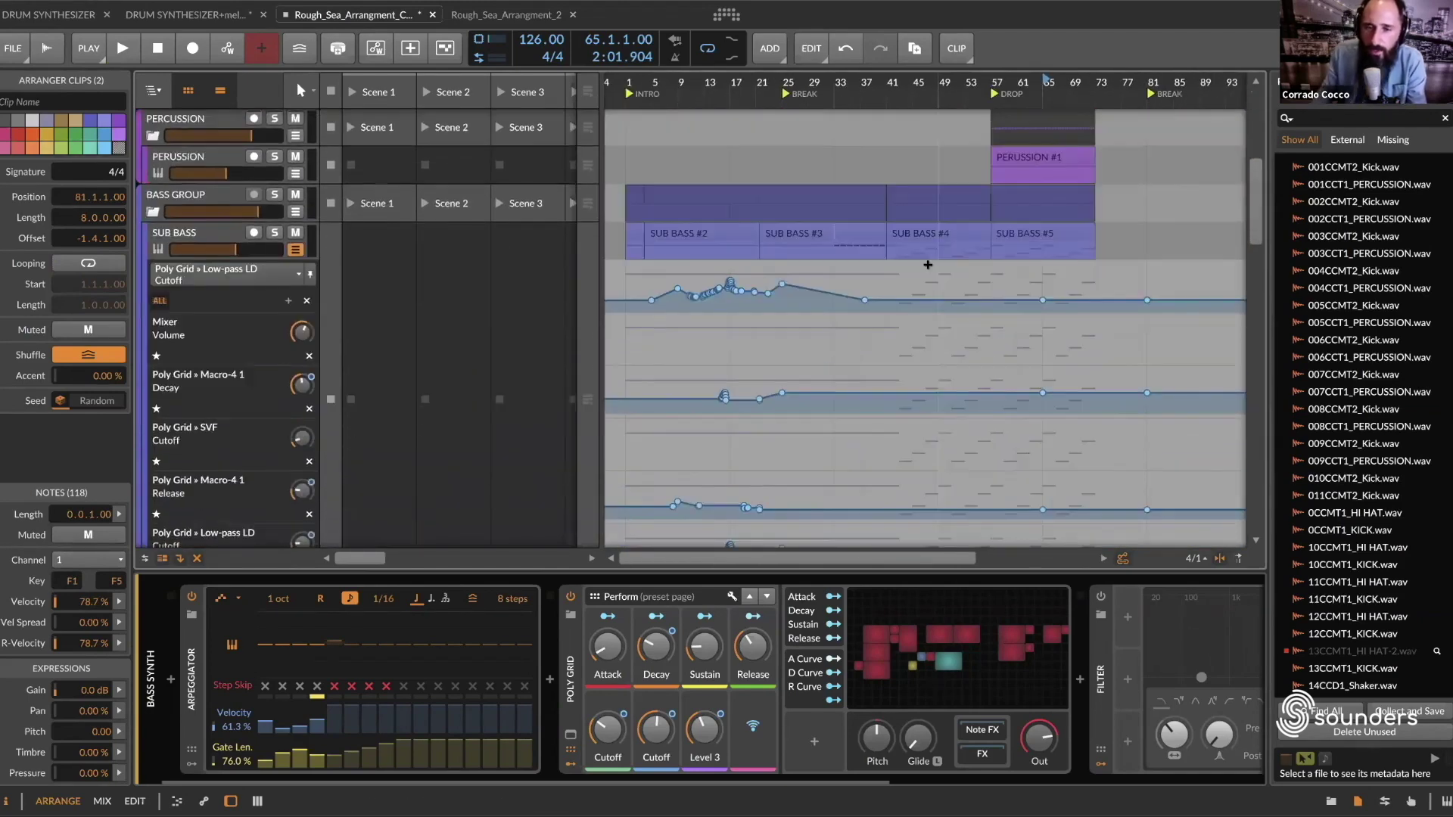
pyautogui.scroll(5, 928, 265)
pyautogui.scroll(-6, 928, 265)
pyautogui.click(928, 264)
pyautogui.scroll(-6, 927, 206)
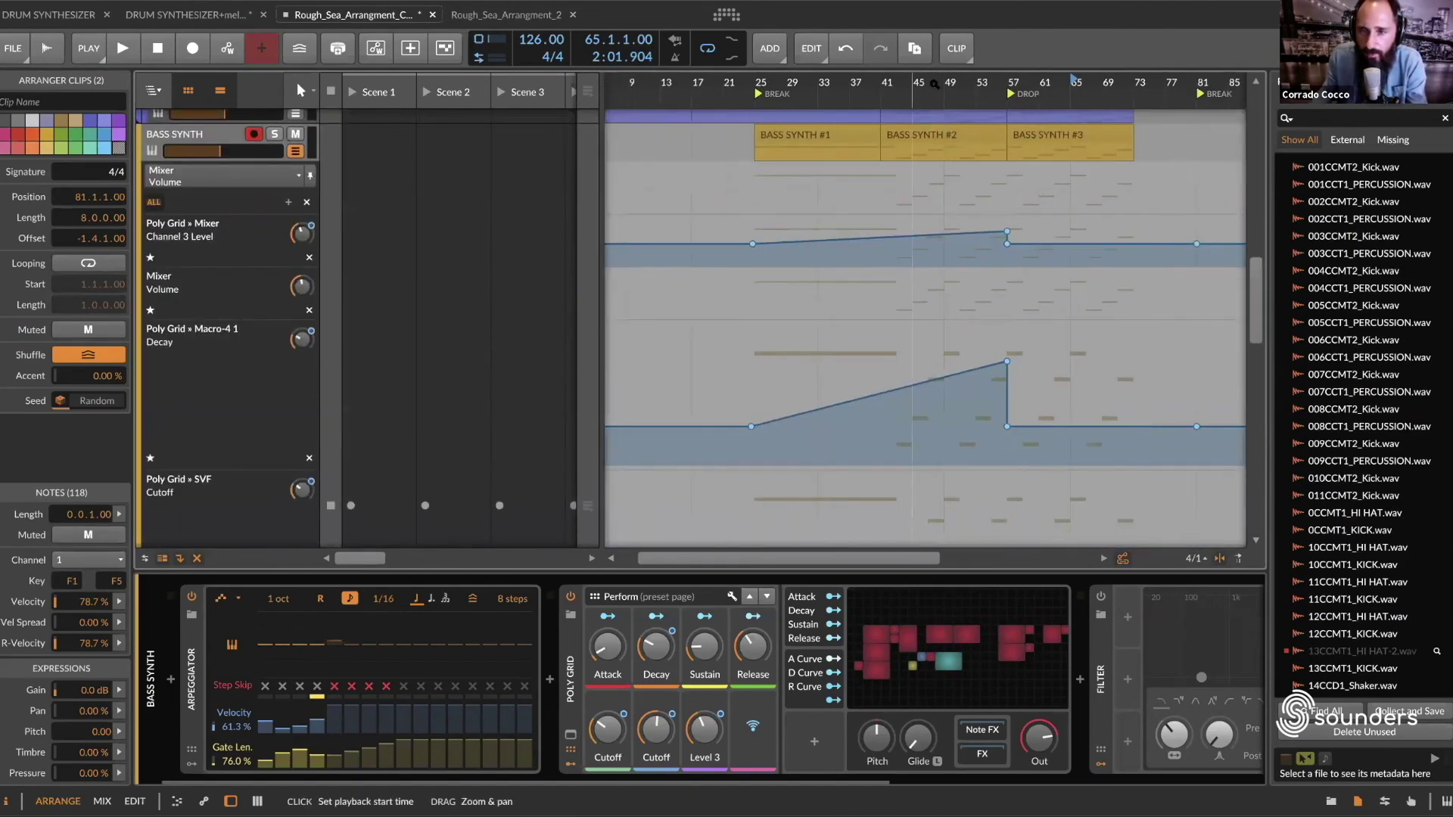
pyautogui.scroll(2, 914, 154)
pyautogui.scroll(7, 915, 154)
pyautogui.scroll(5, 916, 157)
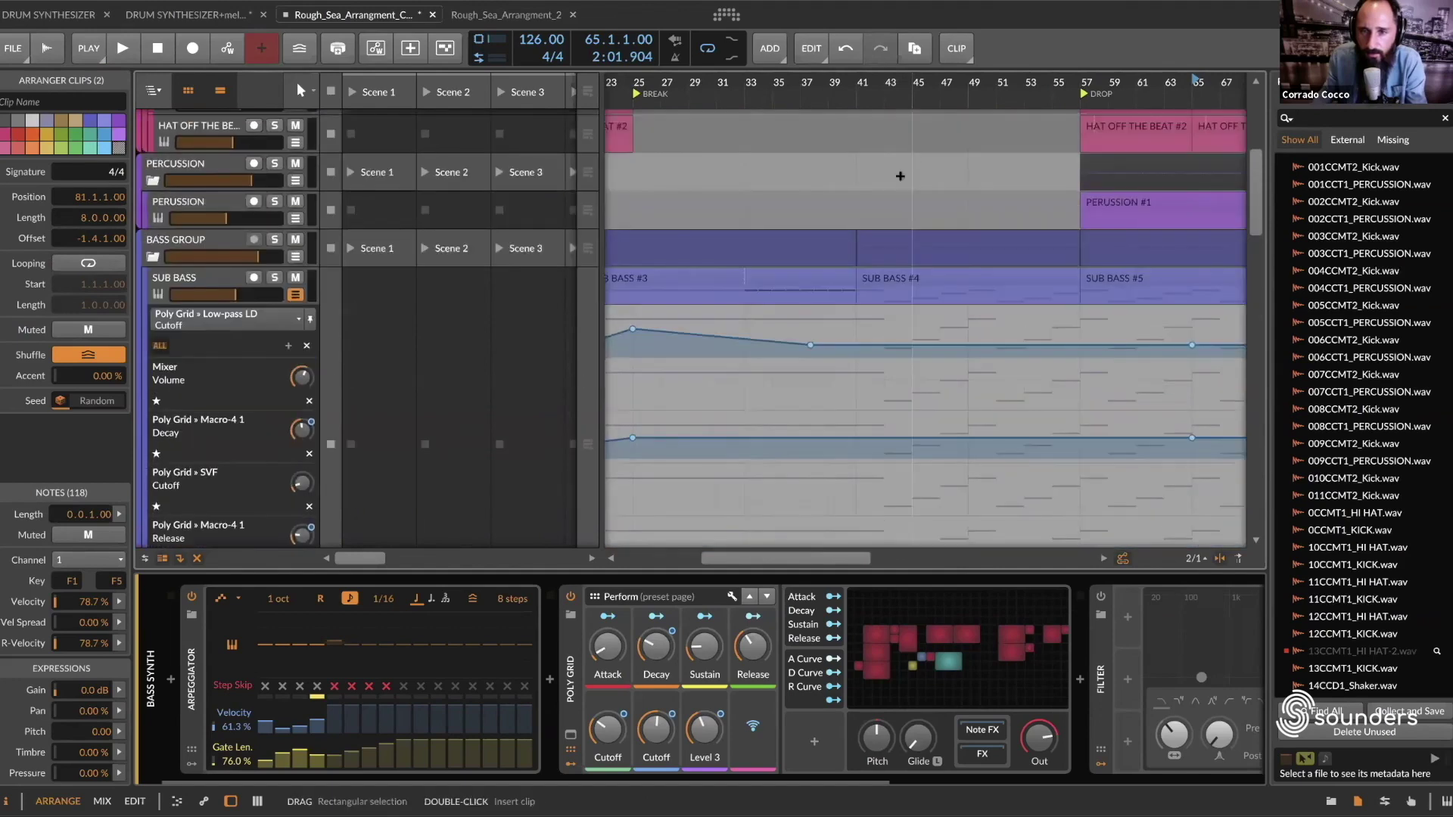
# Step: Solo the SUB BASS track and audition it from the start of its clip at bar 41
pyautogui.click(195, 284)
pyautogui.click(273, 278)
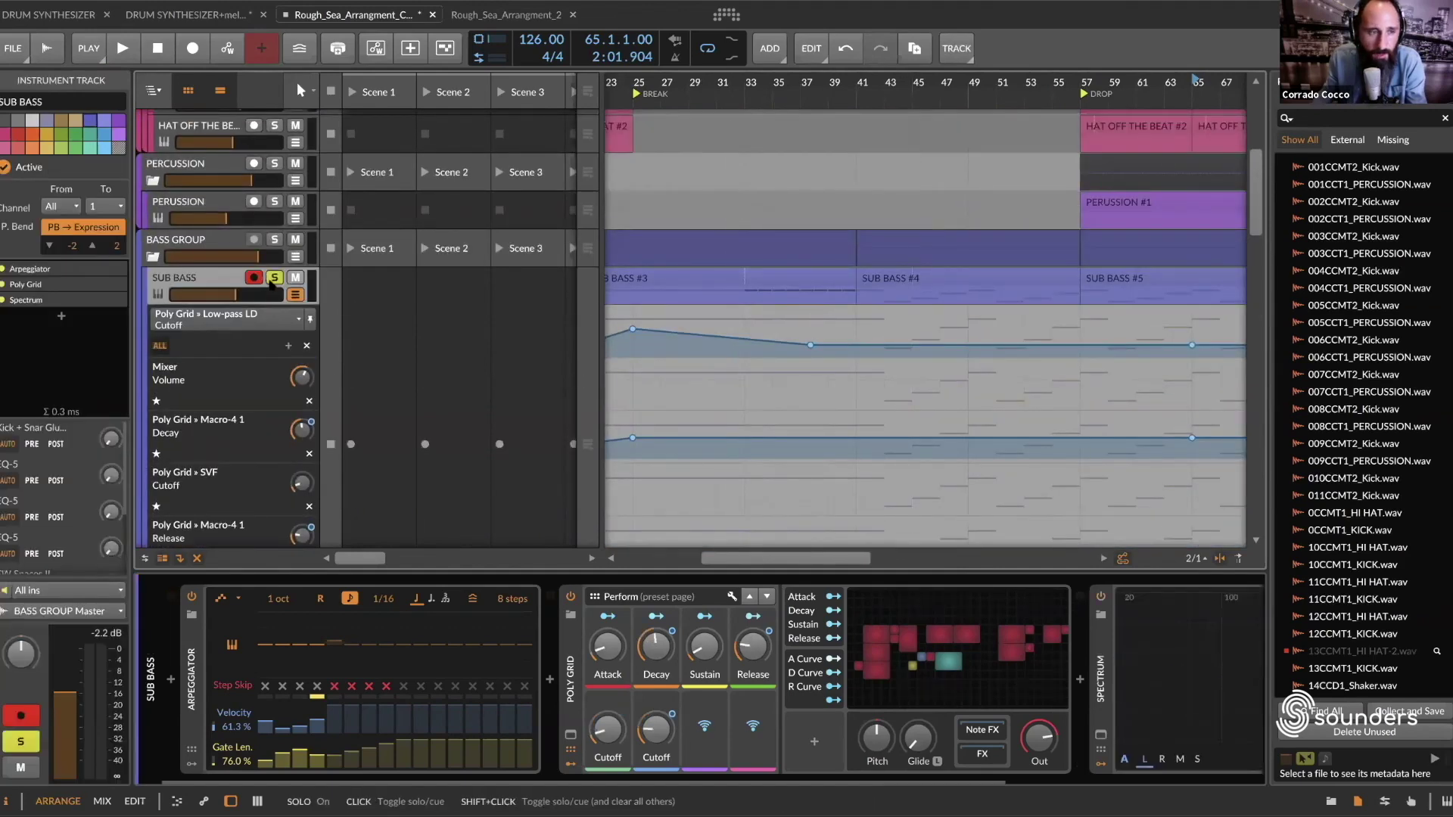
pyautogui.press('space')
pyautogui.click(916, 281)
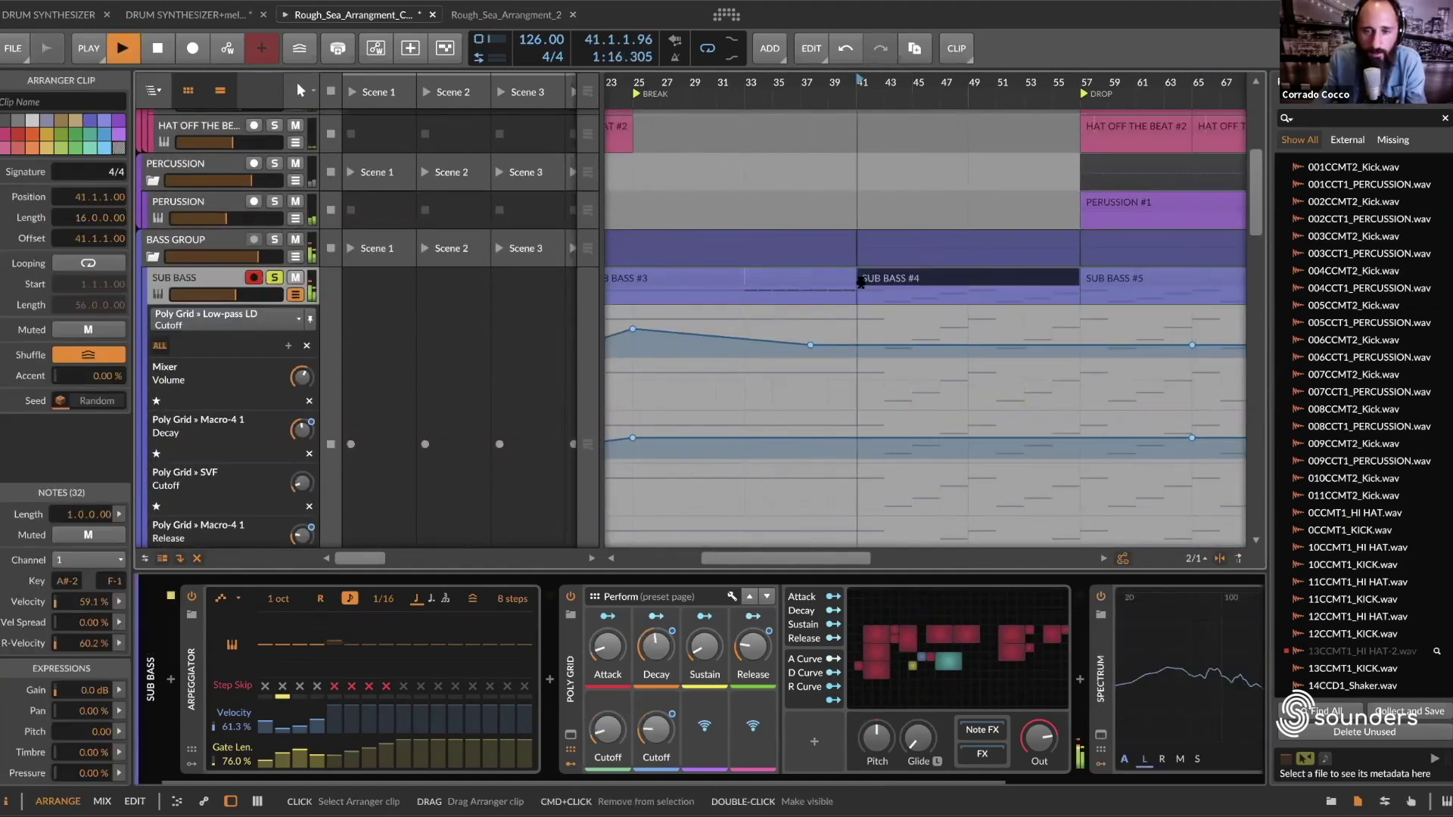
pyautogui.press('space')
# Step: Automate the SUB BASS Poly Grid SVF Cutoff to rise from 45.9 Hz at bar 25 to a peak at bar 57, dropping back right after
pyautogui.click(946, 656)
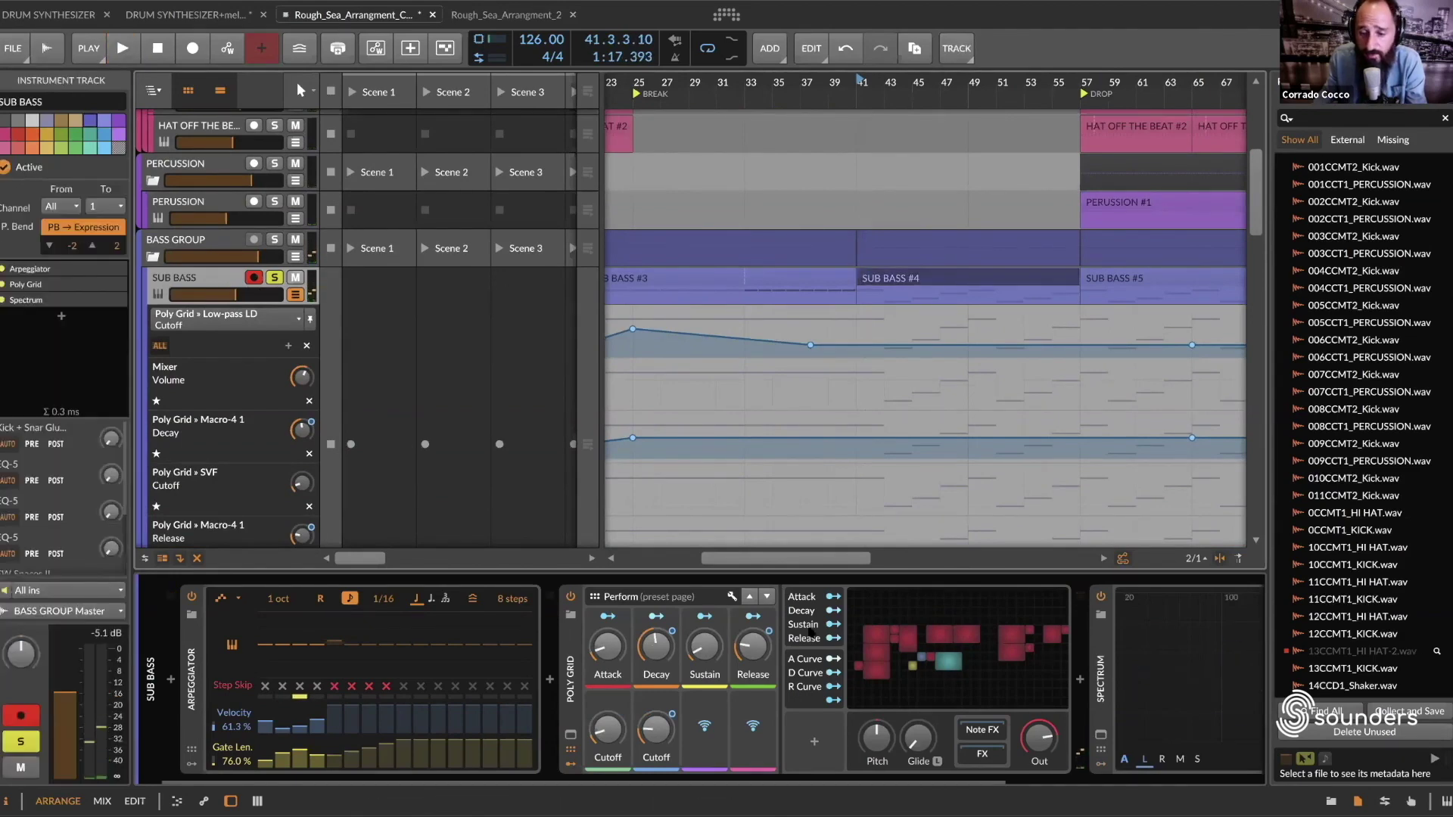
pyautogui.scroll(1, 542, 298)
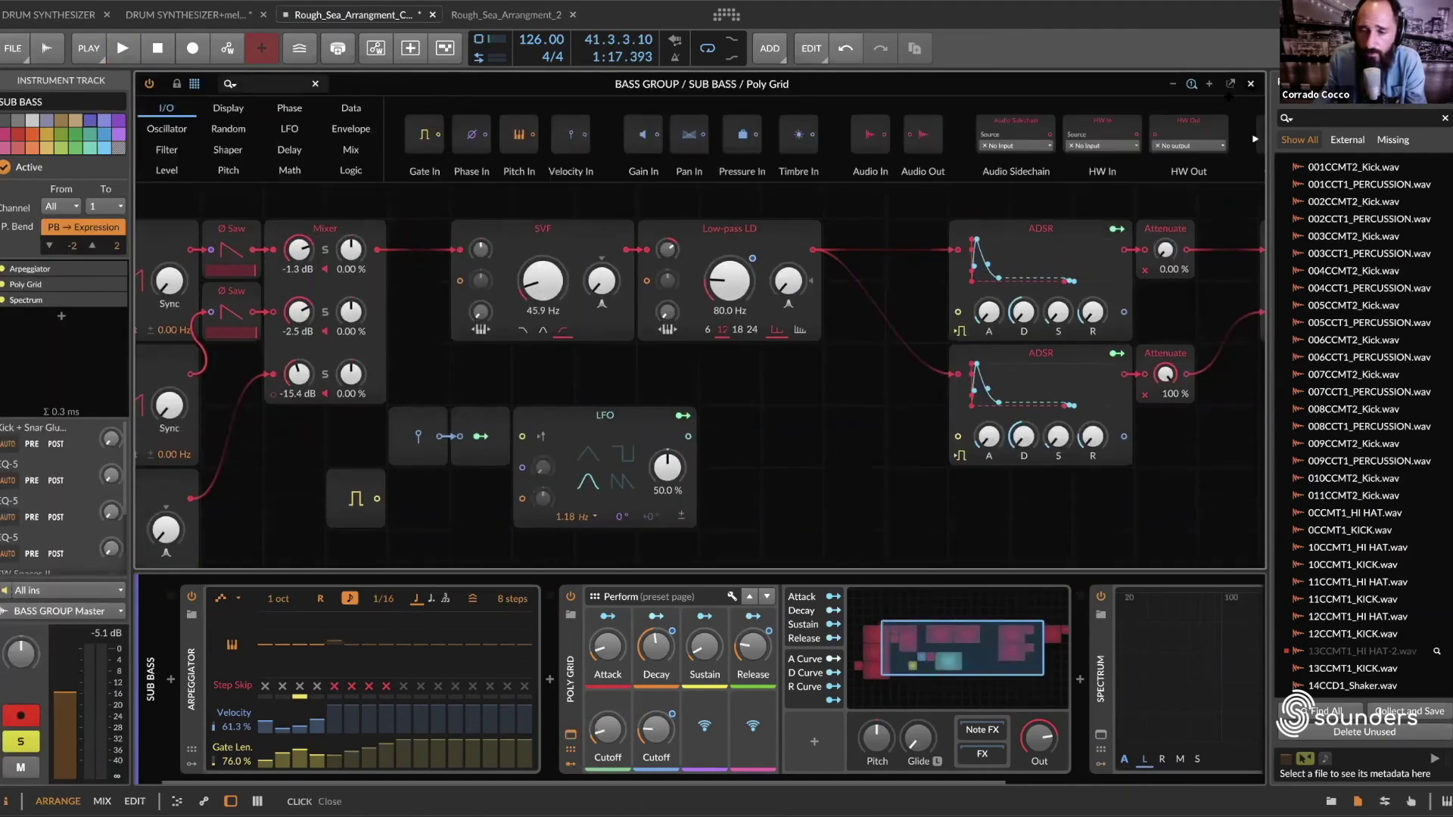
pyautogui.click(1250, 83)
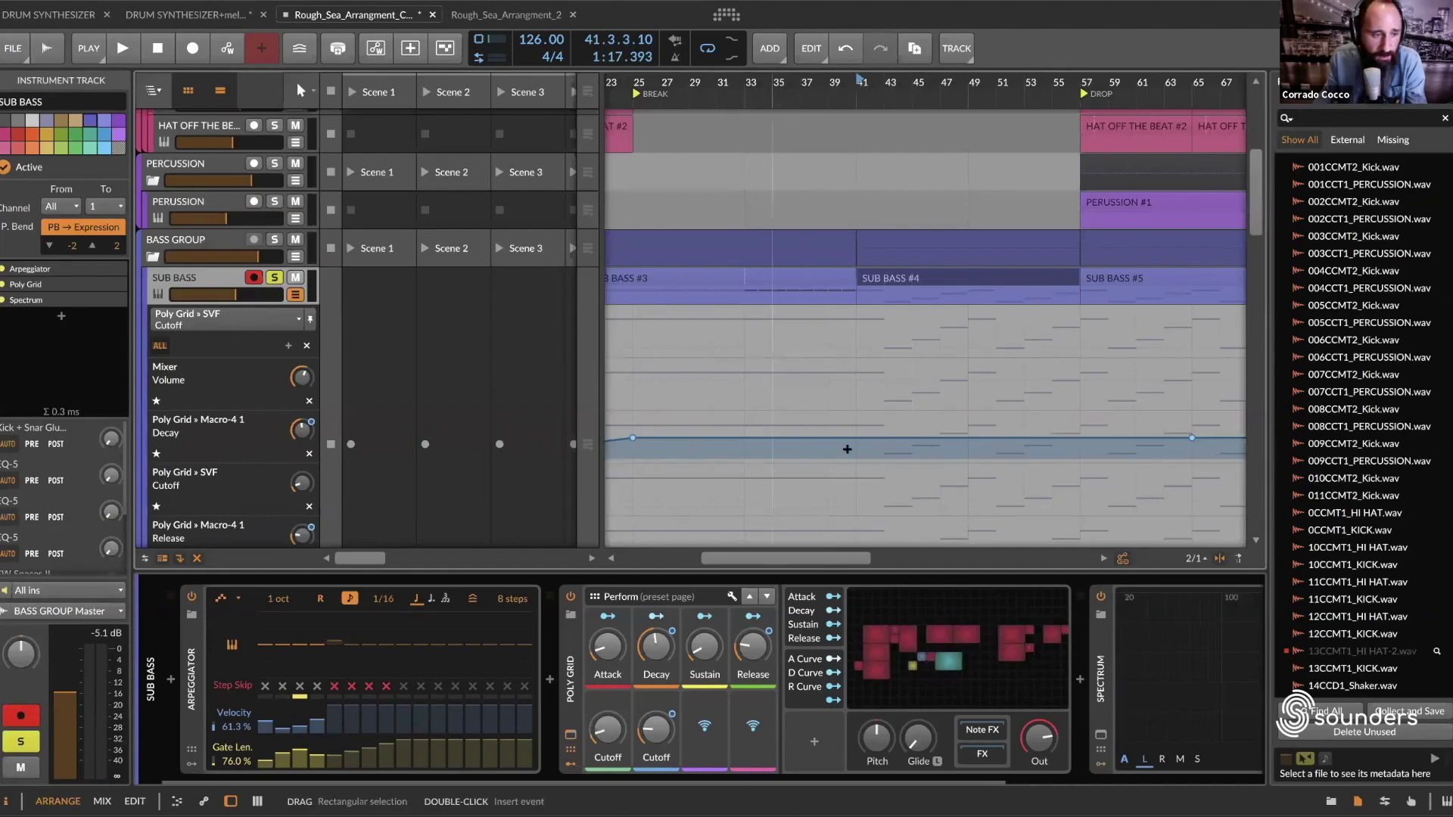
pyautogui.scroll(-4, 862, 449)
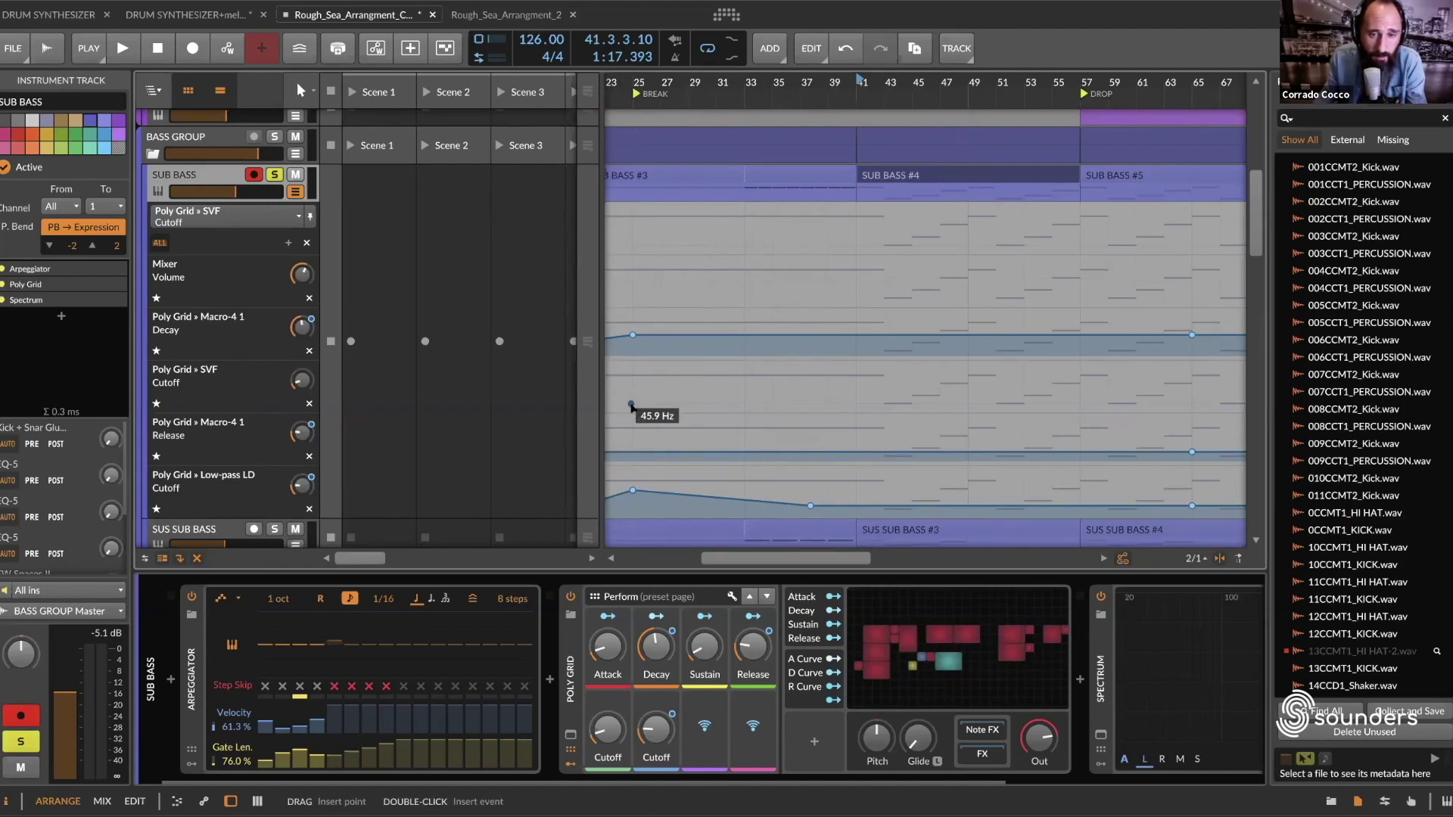
pyautogui.click(631, 406)
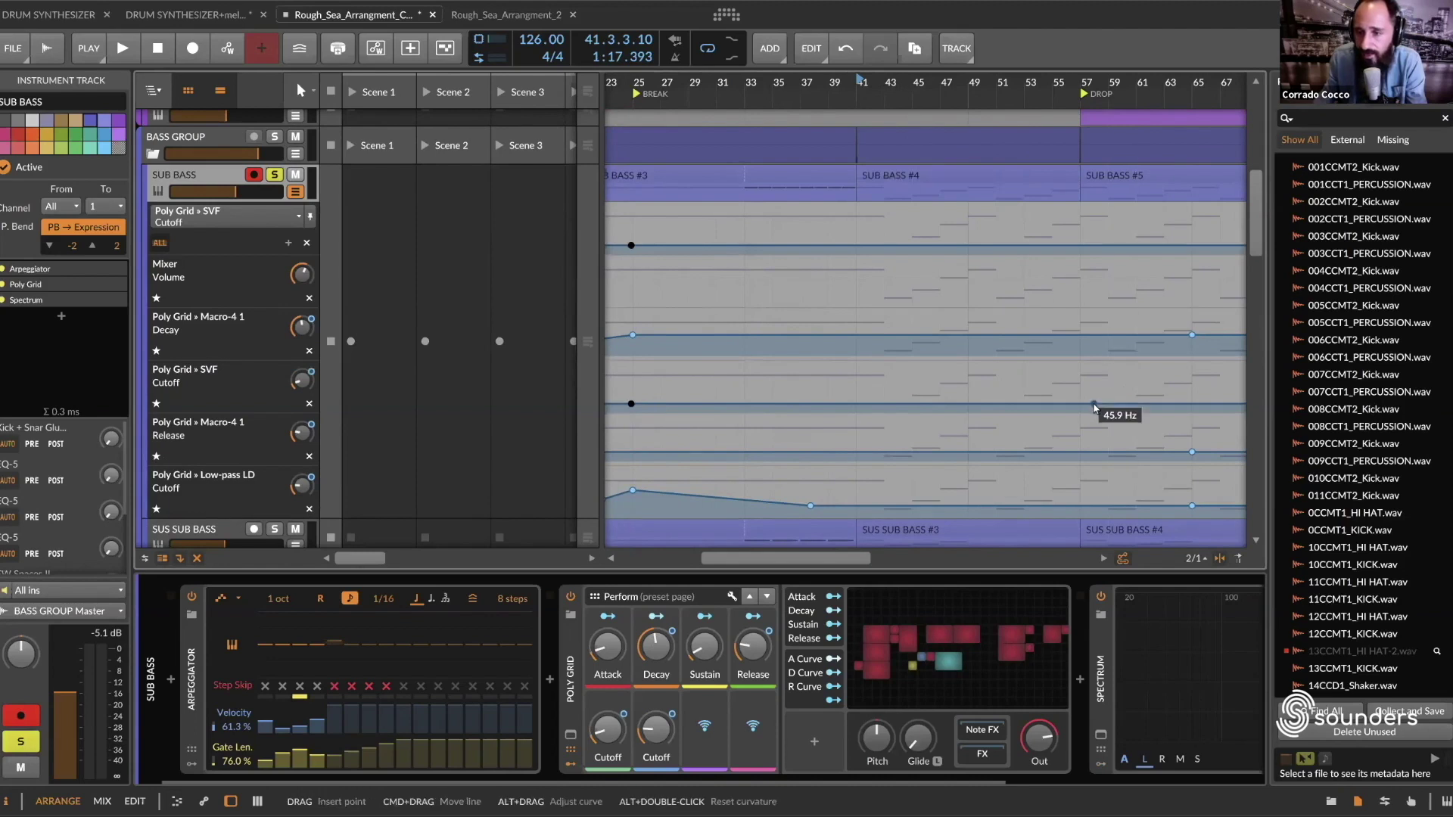
pyautogui.moveTo(1079, 406); pyautogui.dragTo(1052, 394)
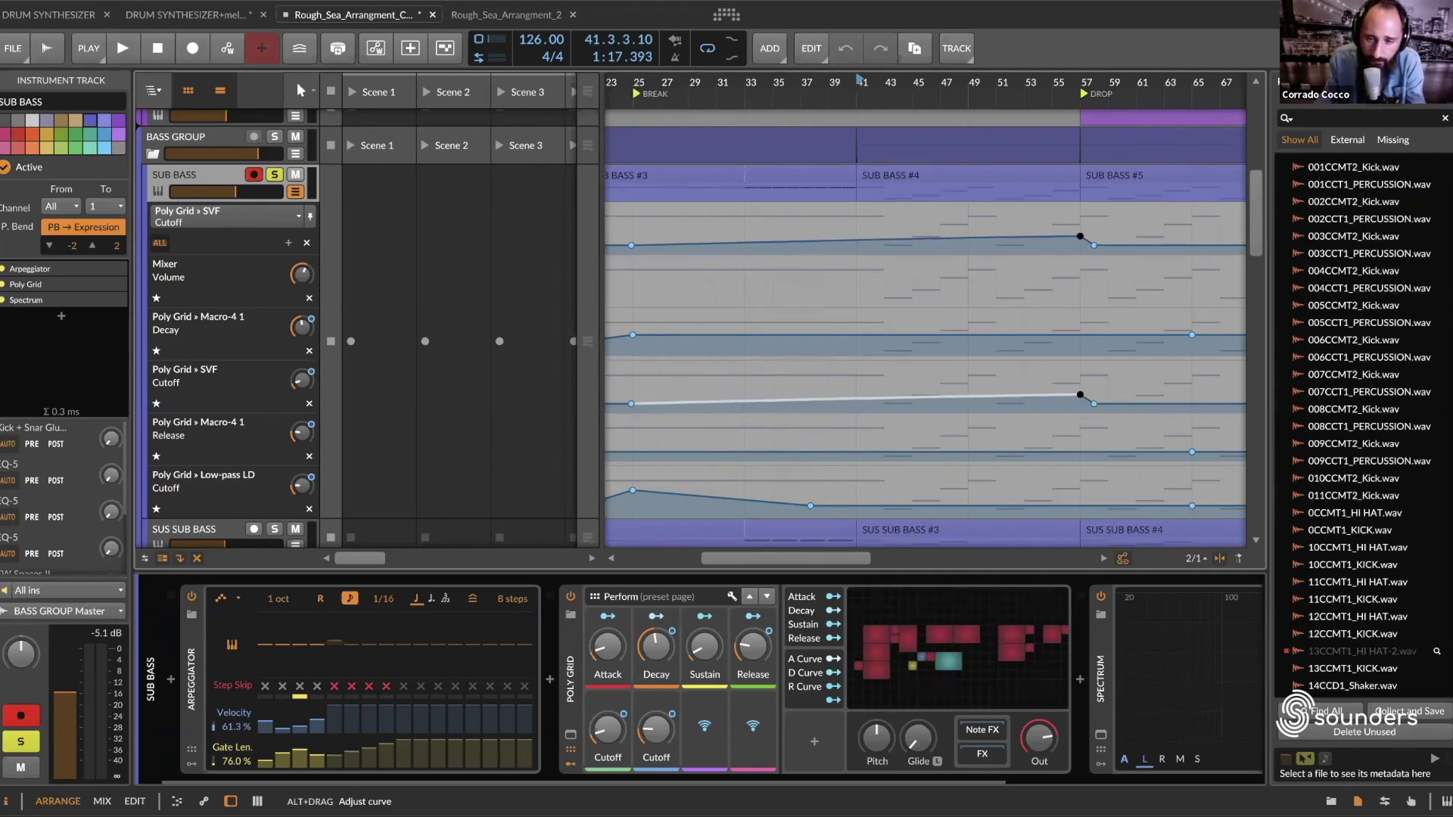
# Step: Bend the BASS SYNTH SVF Cutoff ramp between bars 25 and 57 upward into a convex curve
pyautogui.scroll(-2, 773, 342)
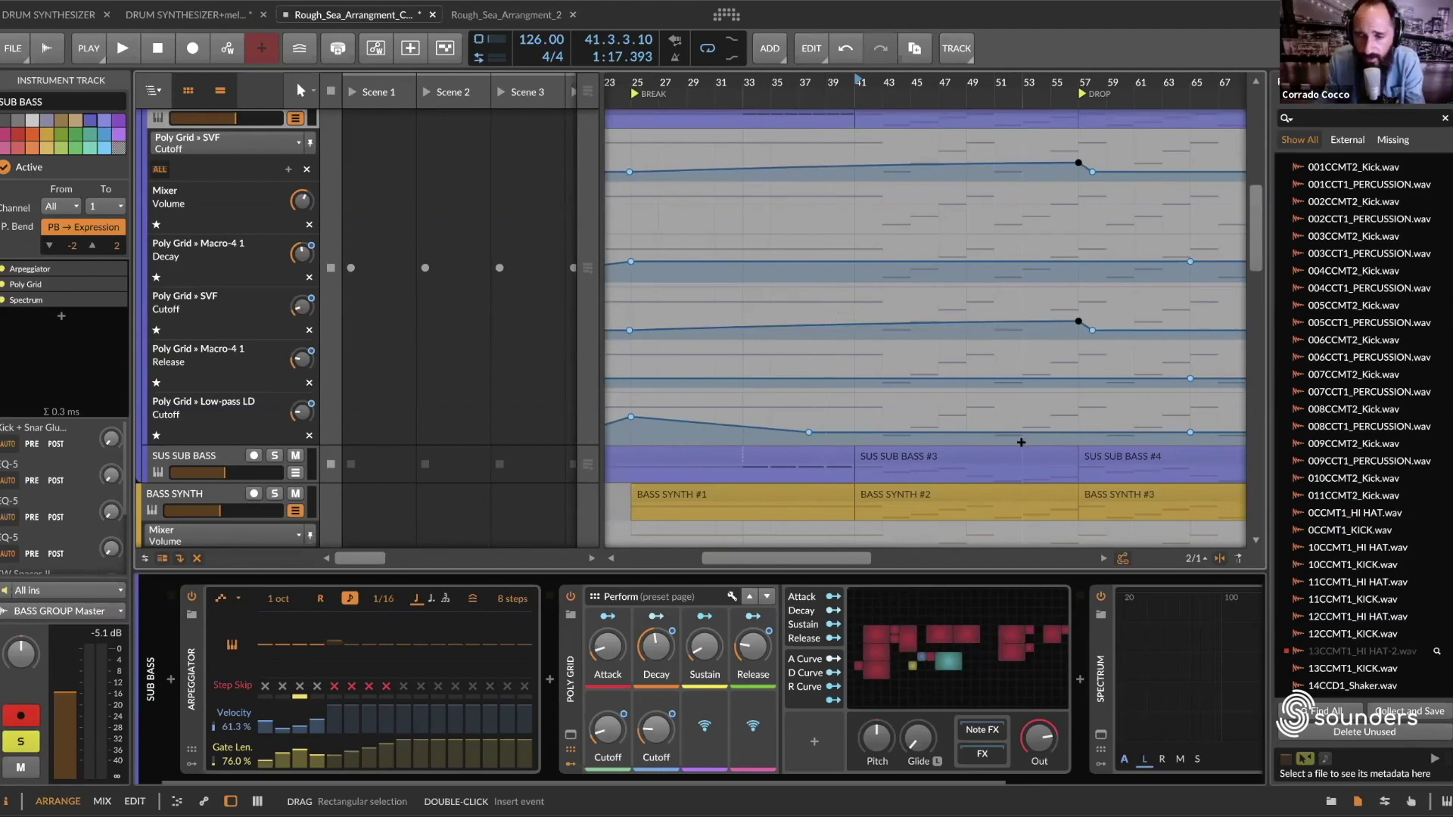
pyautogui.scroll(-7, 983, 409)
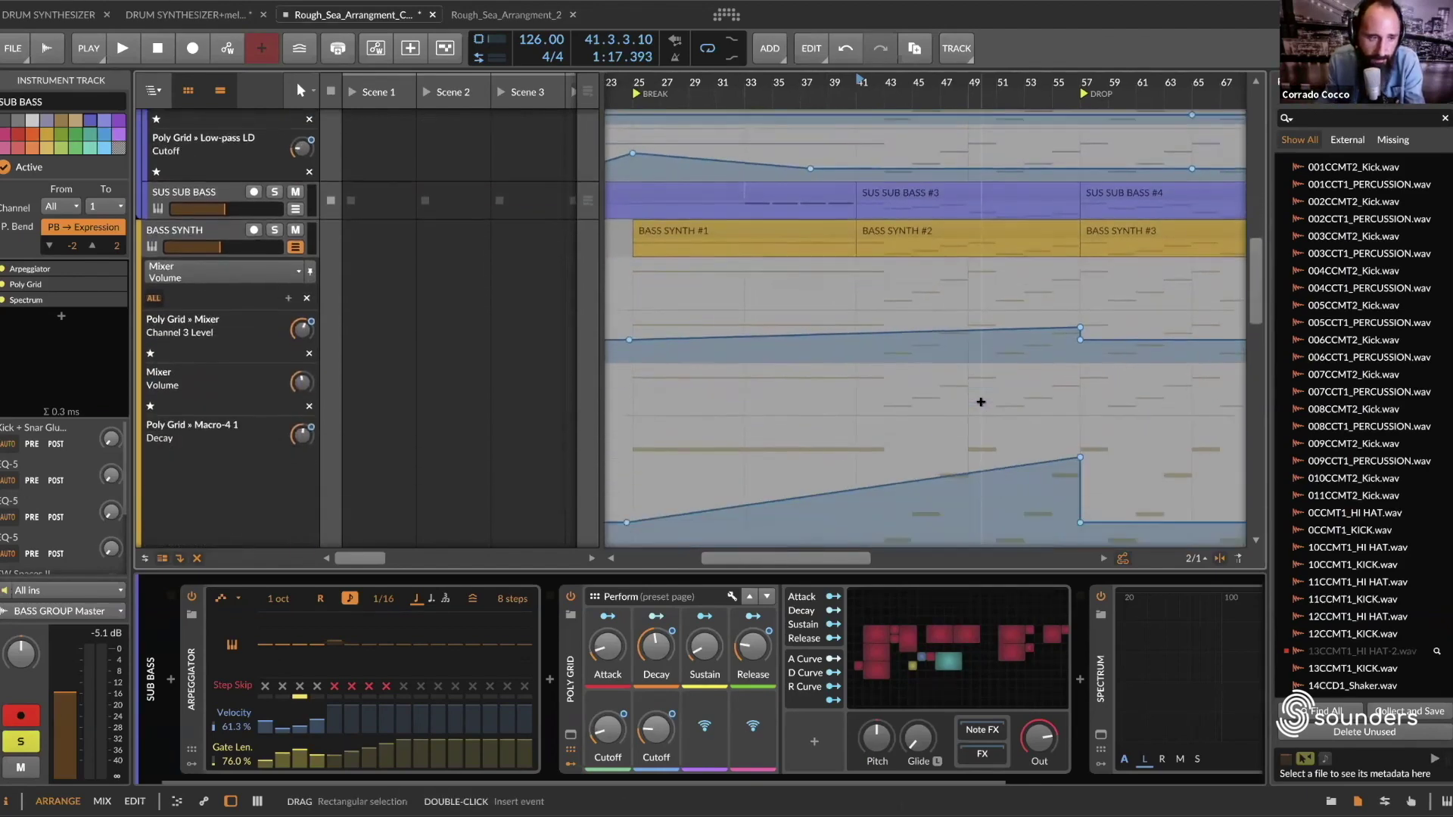
pyautogui.scroll(-1, 981, 402)
pyautogui.scroll(-1, 726, 378)
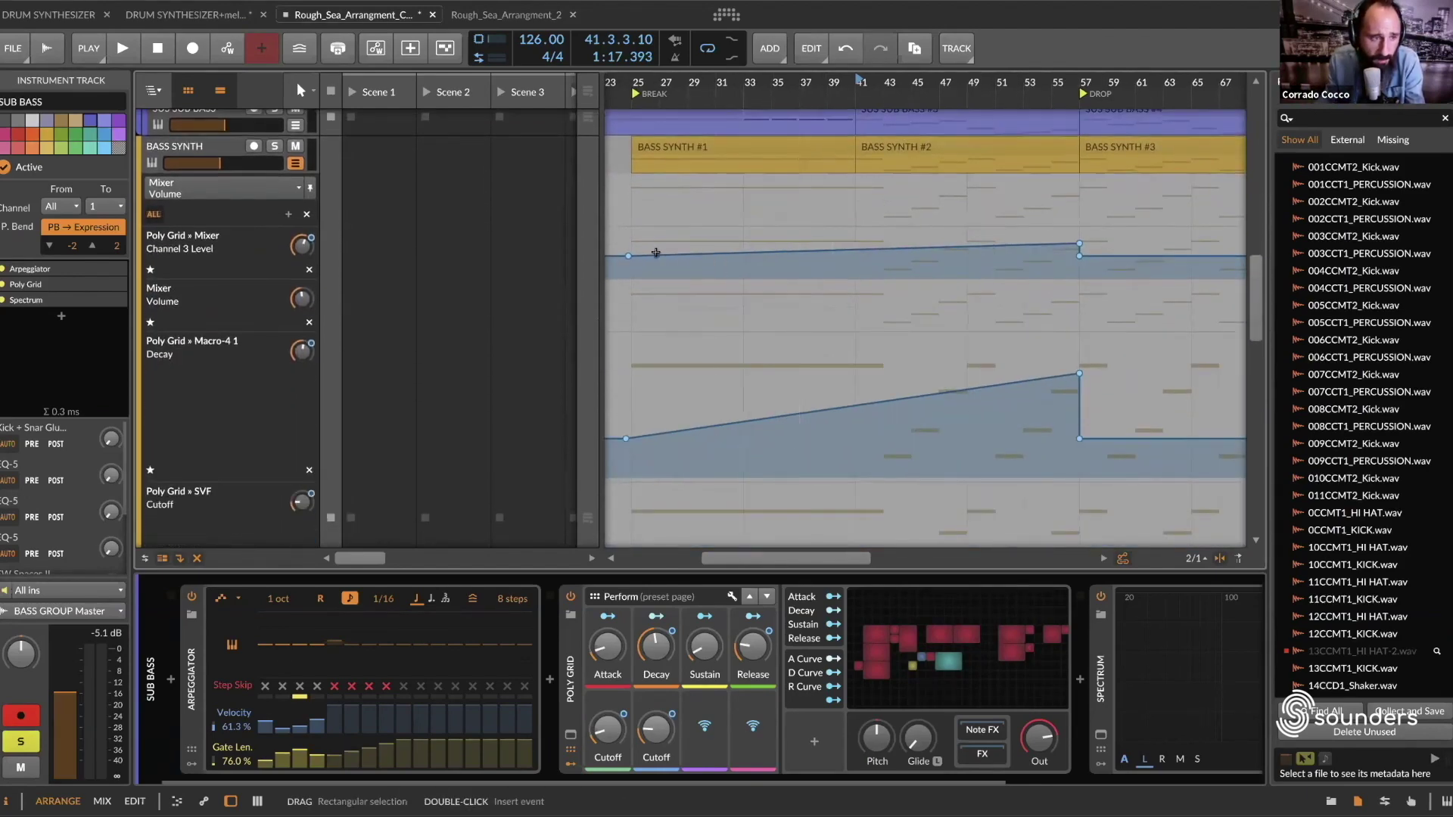
pyautogui.scroll(-5, 664, 378)
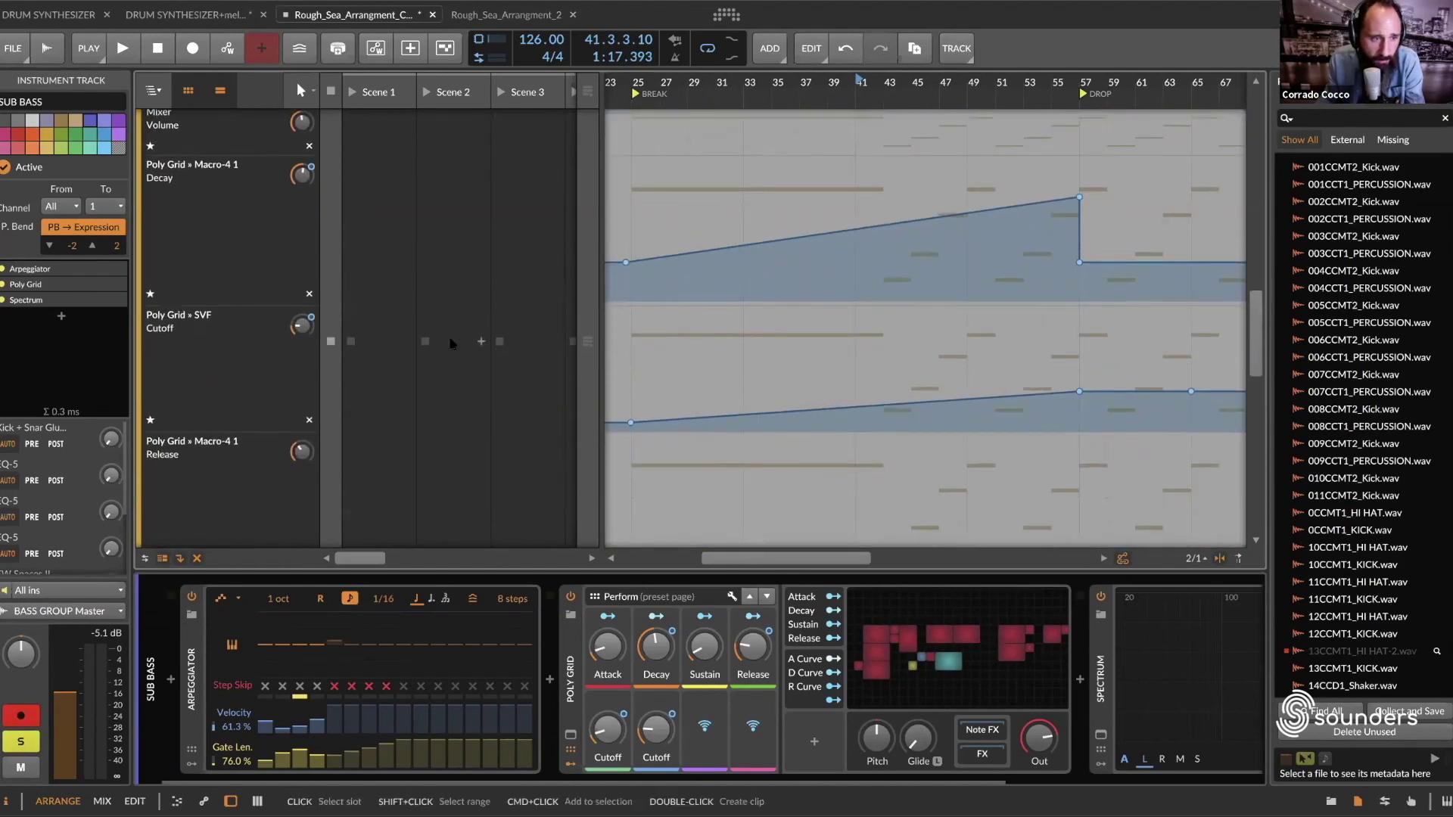
pyautogui.scroll(1, 705, 353)
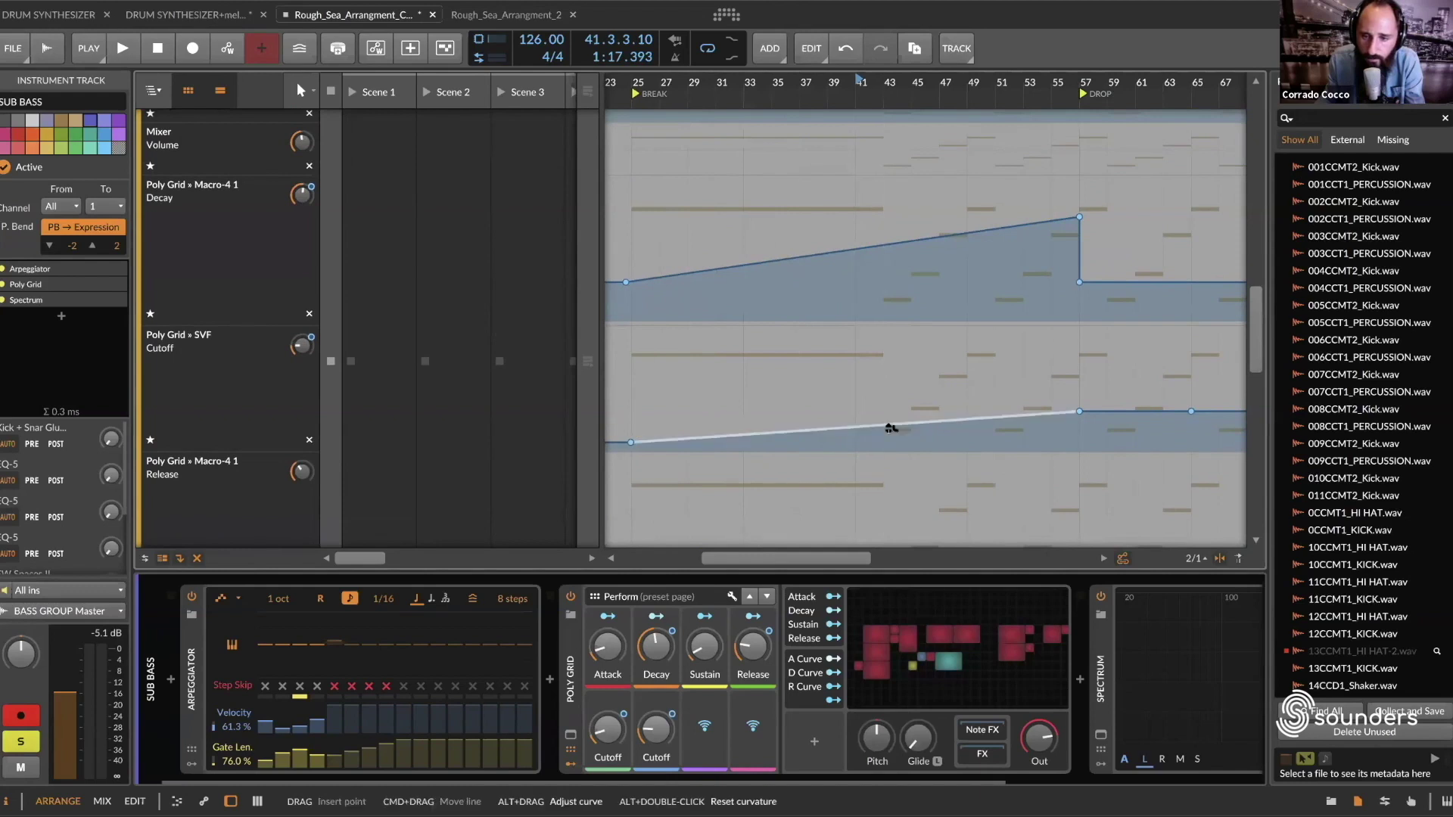
pyautogui.moveTo(888, 422); pyautogui.dragTo(890, 405)
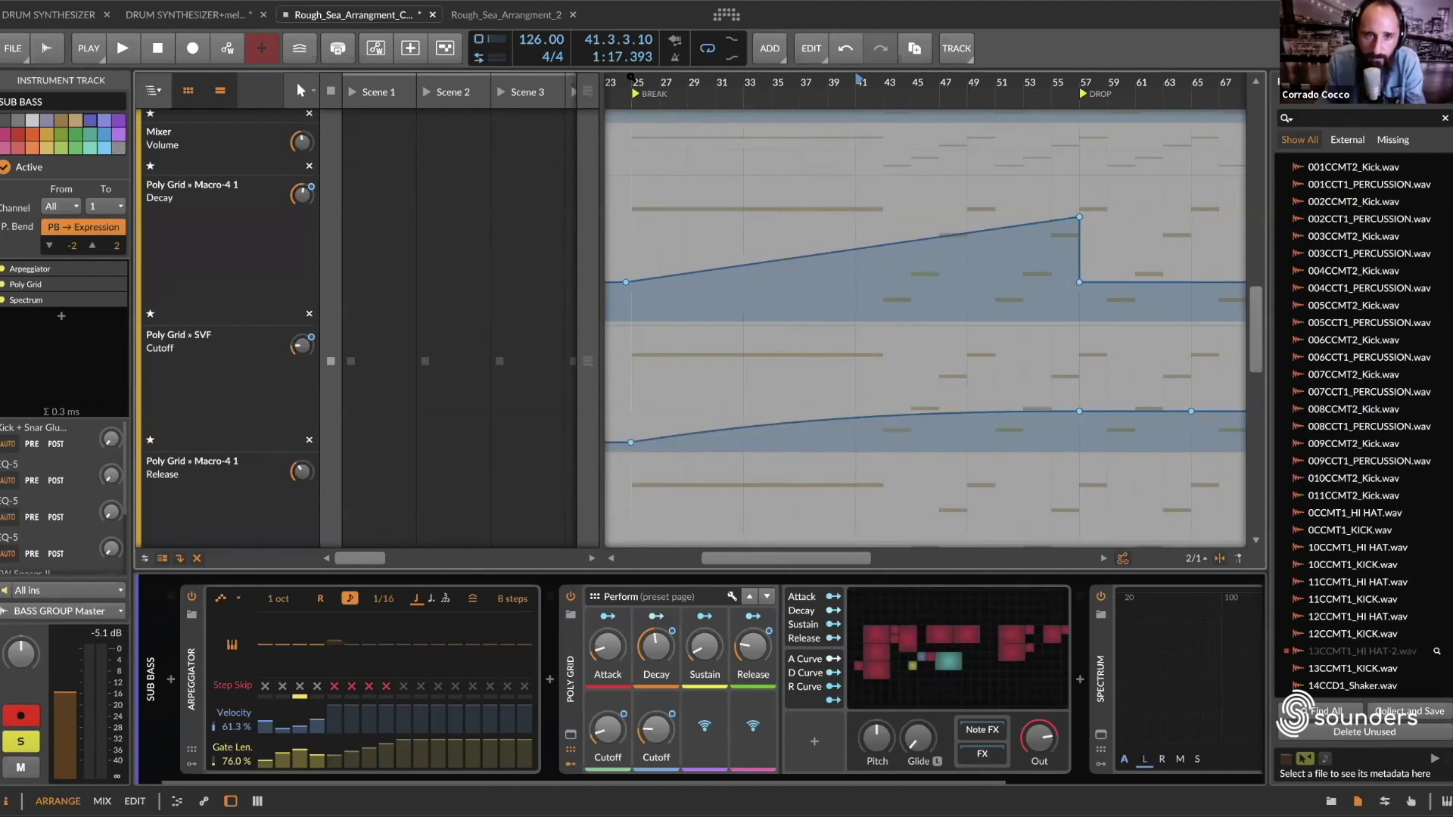
# Step: Play the break from bar 25 with SUB BASS taken out of solo, and hide the BASS SYNTH automation lanes
pyautogui.press('space')
pyautogui.scroll(8, 625, 220)
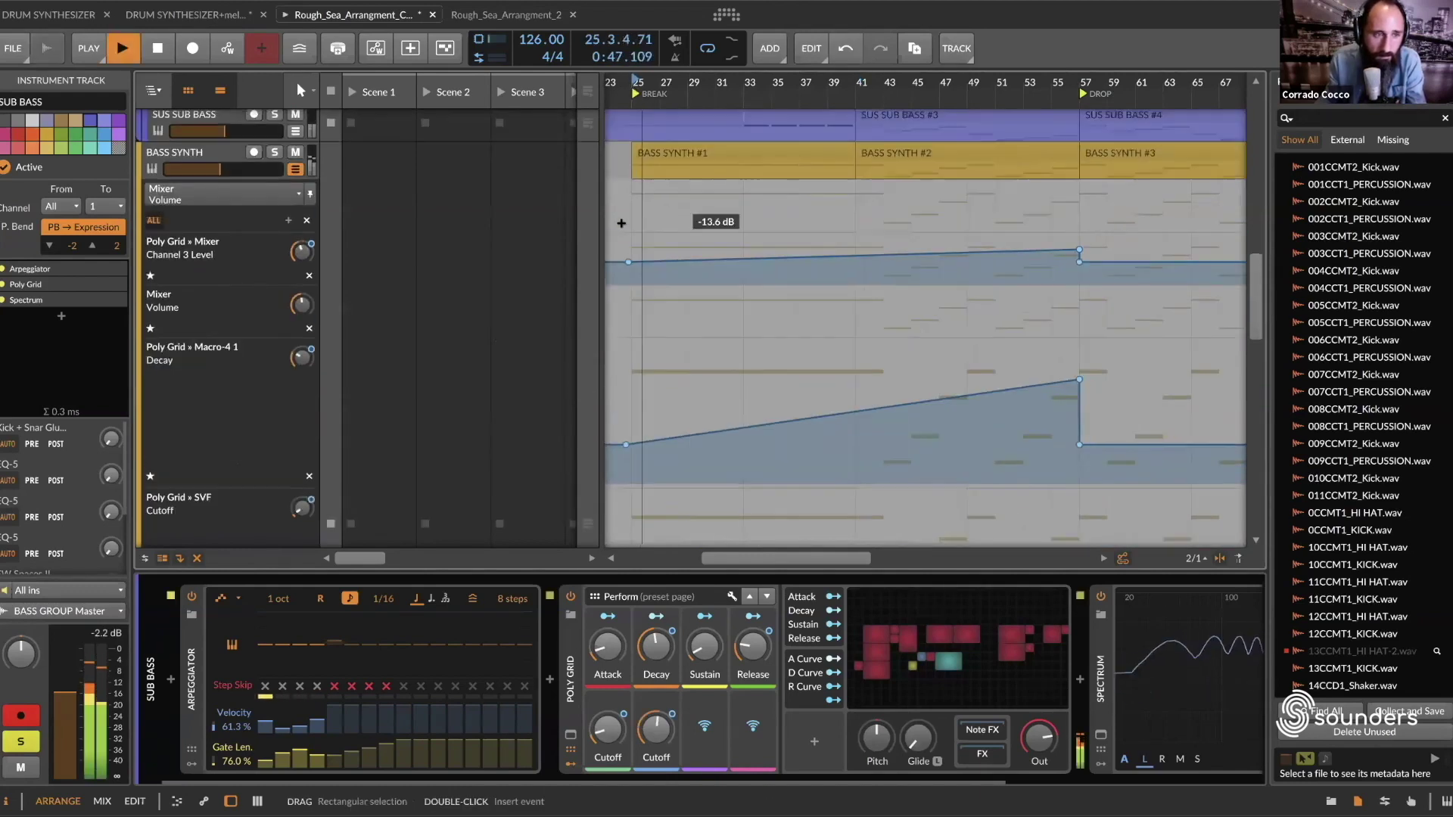
pyautogui.scroll(3, 628, 227)
pyautogui.scroll(5, 472, 303)
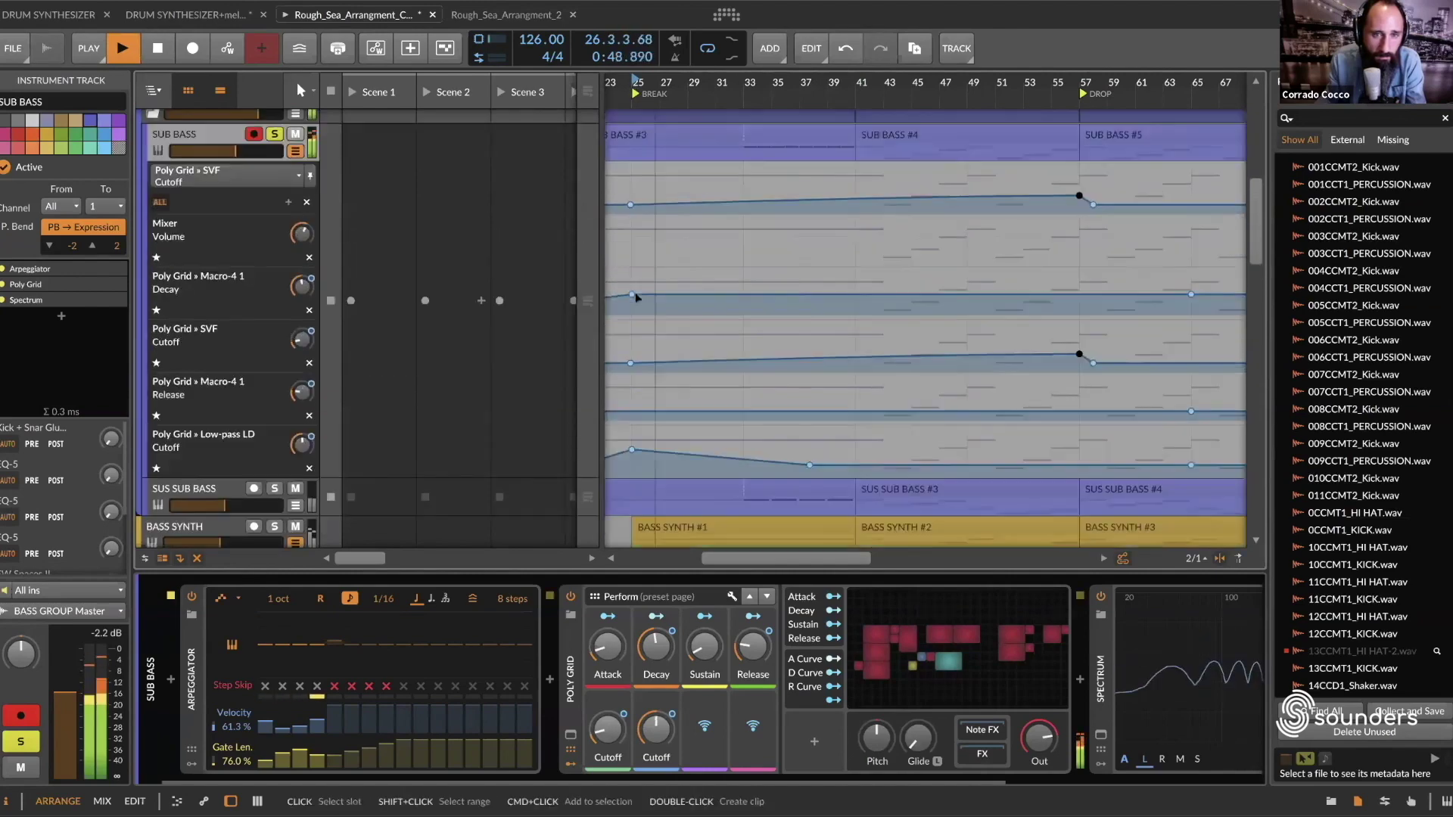
pyautogui.scroll(-10, 680, 282)
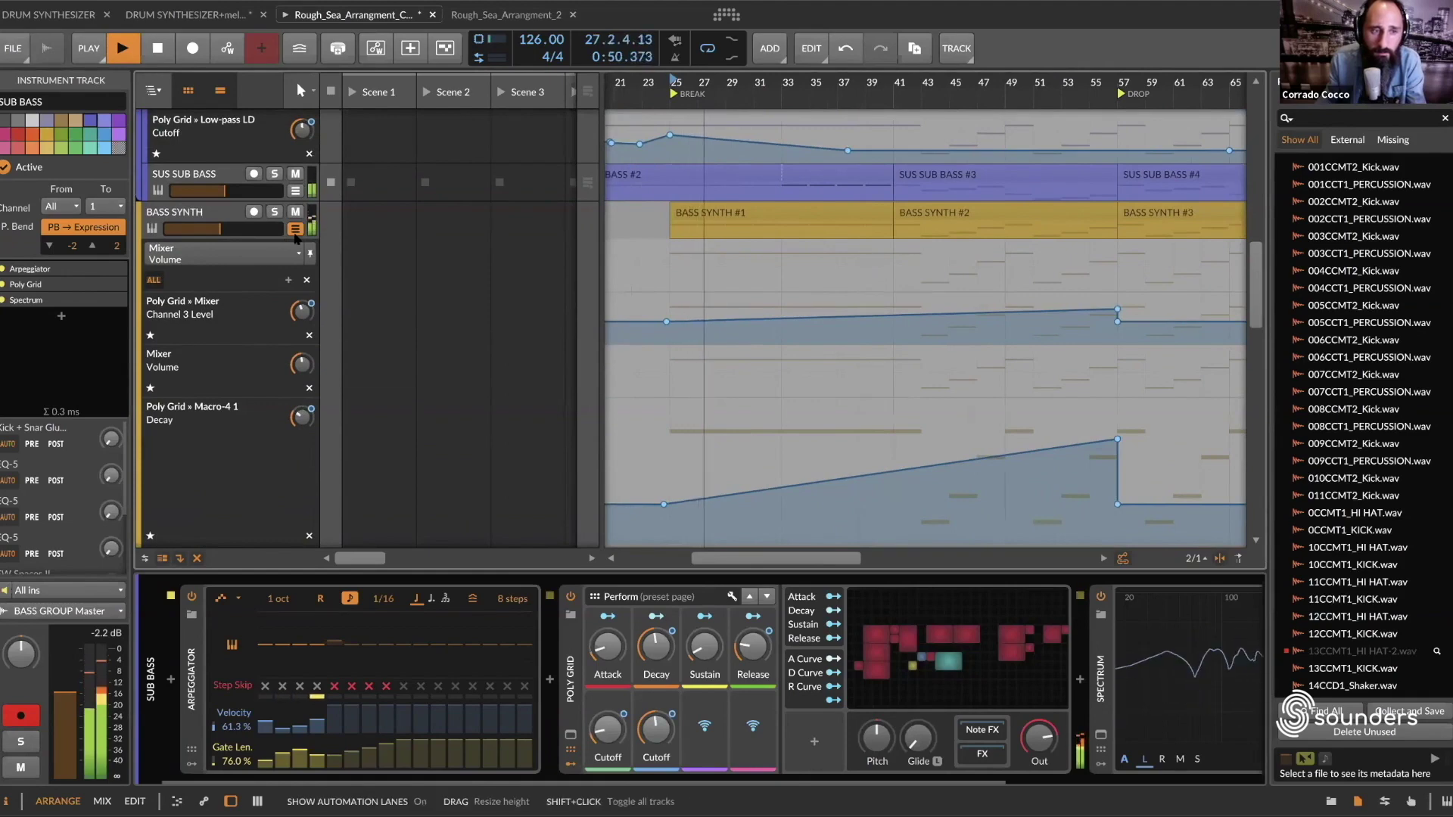
pyautogui.click(295, 228)
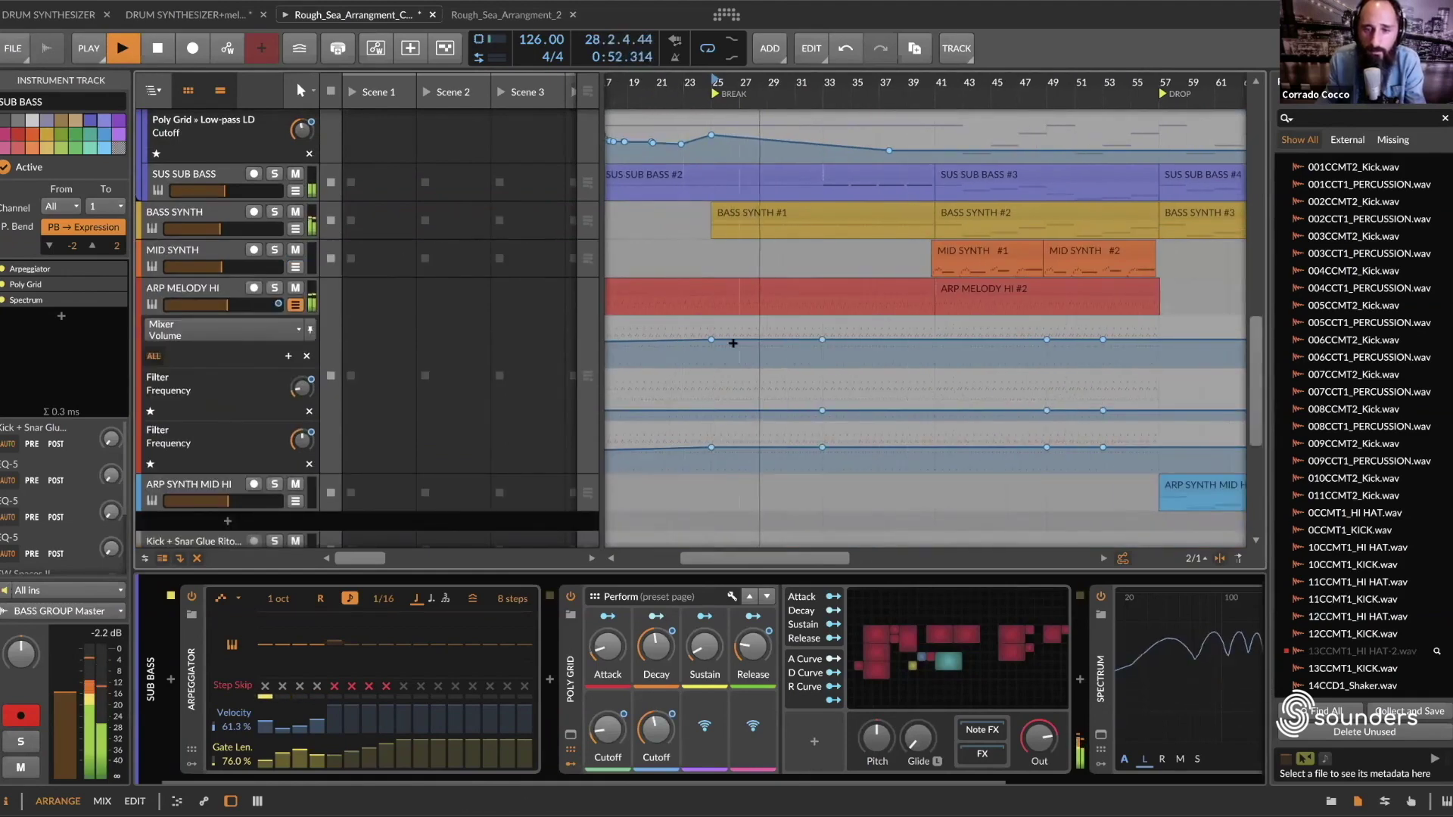
# Step: Set the ARP MELODY HI volume point at bar 25 to -14.9 dB and add a 57.8 Hz Filter Frequency point near bar 34
pyautogui.moveTo(839, 83); pyautogui.dragTo(823, 297)
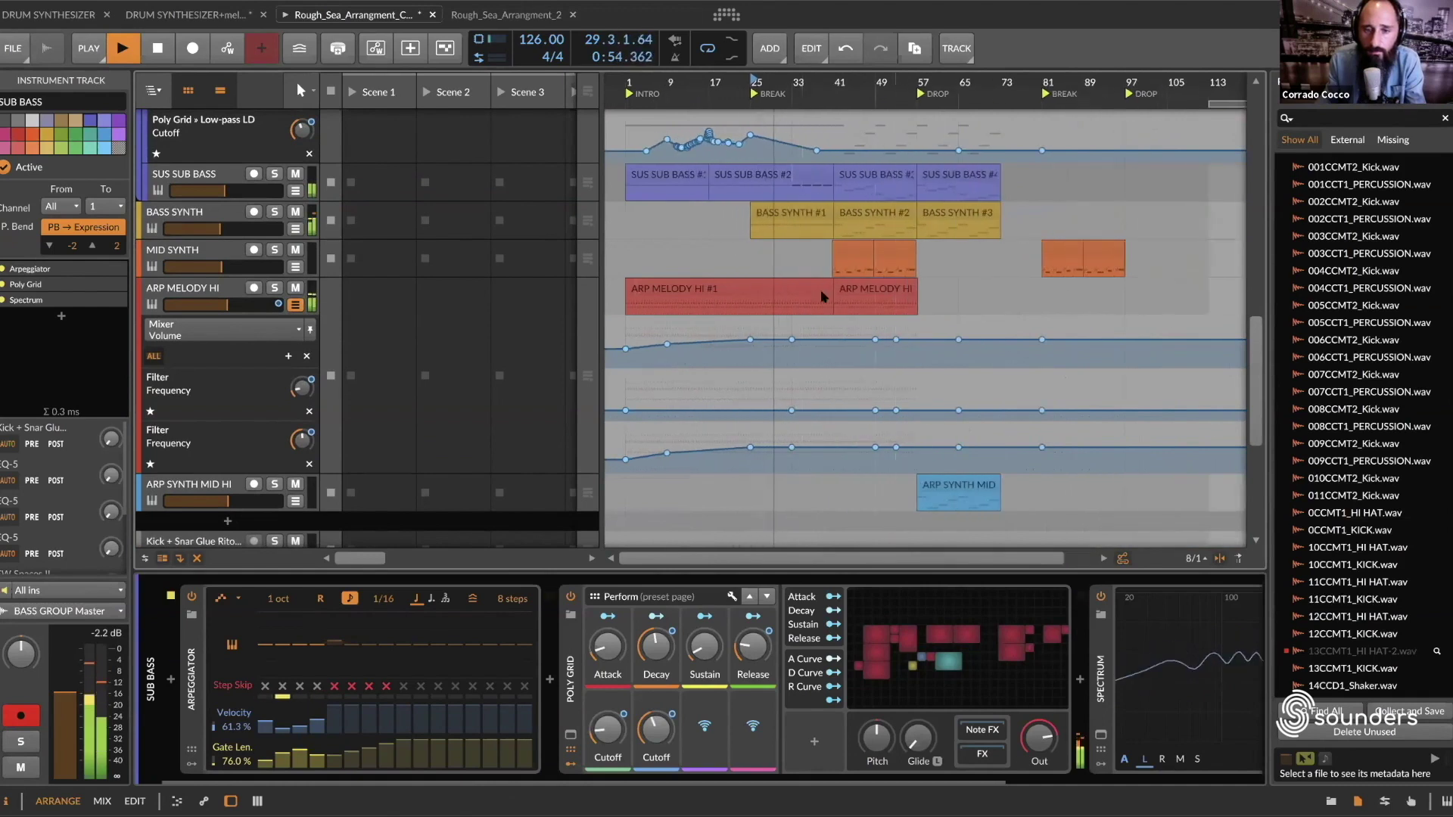
pyautogui.click(751, 340)
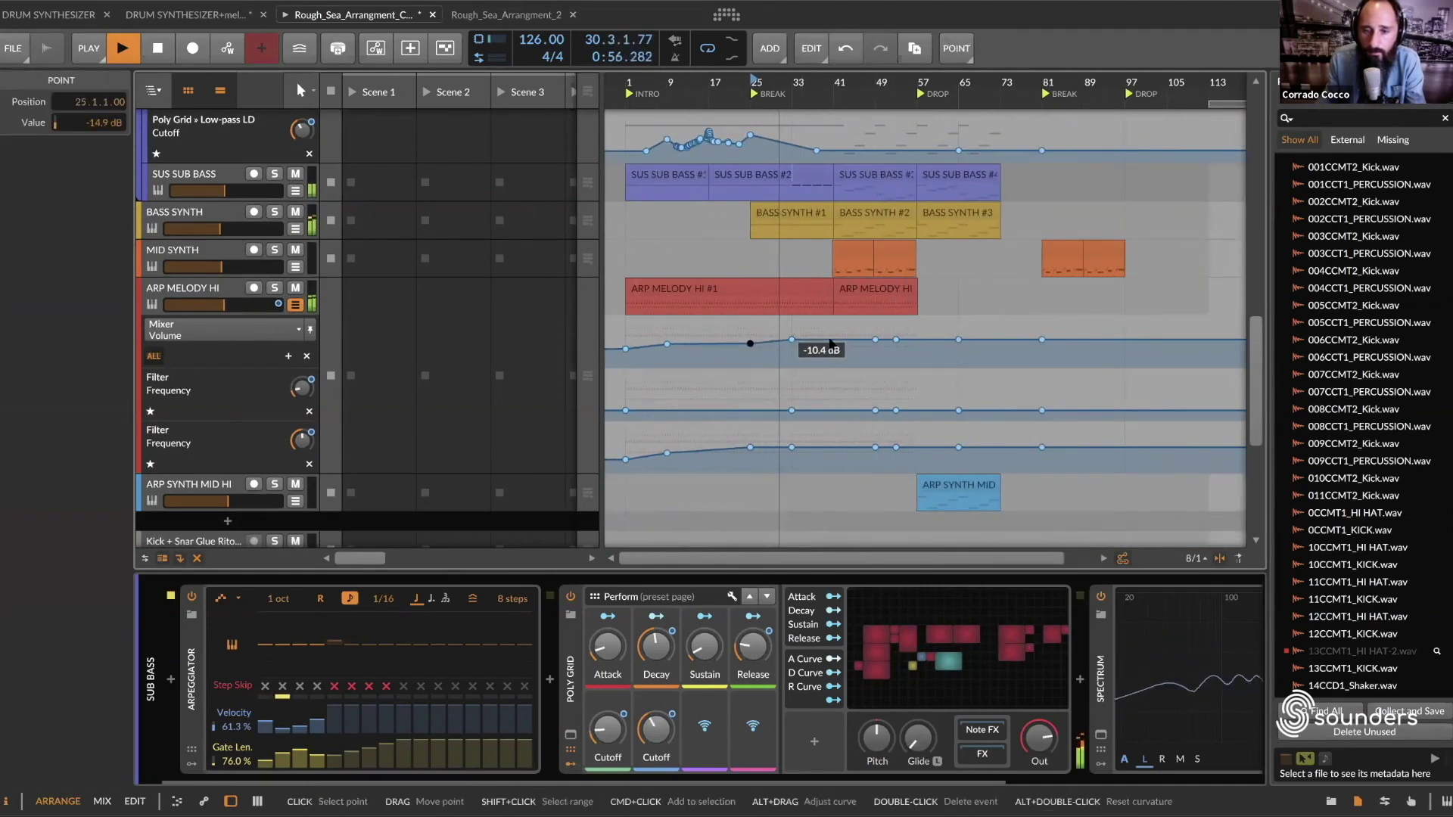
pyautogui.click(798, 411)
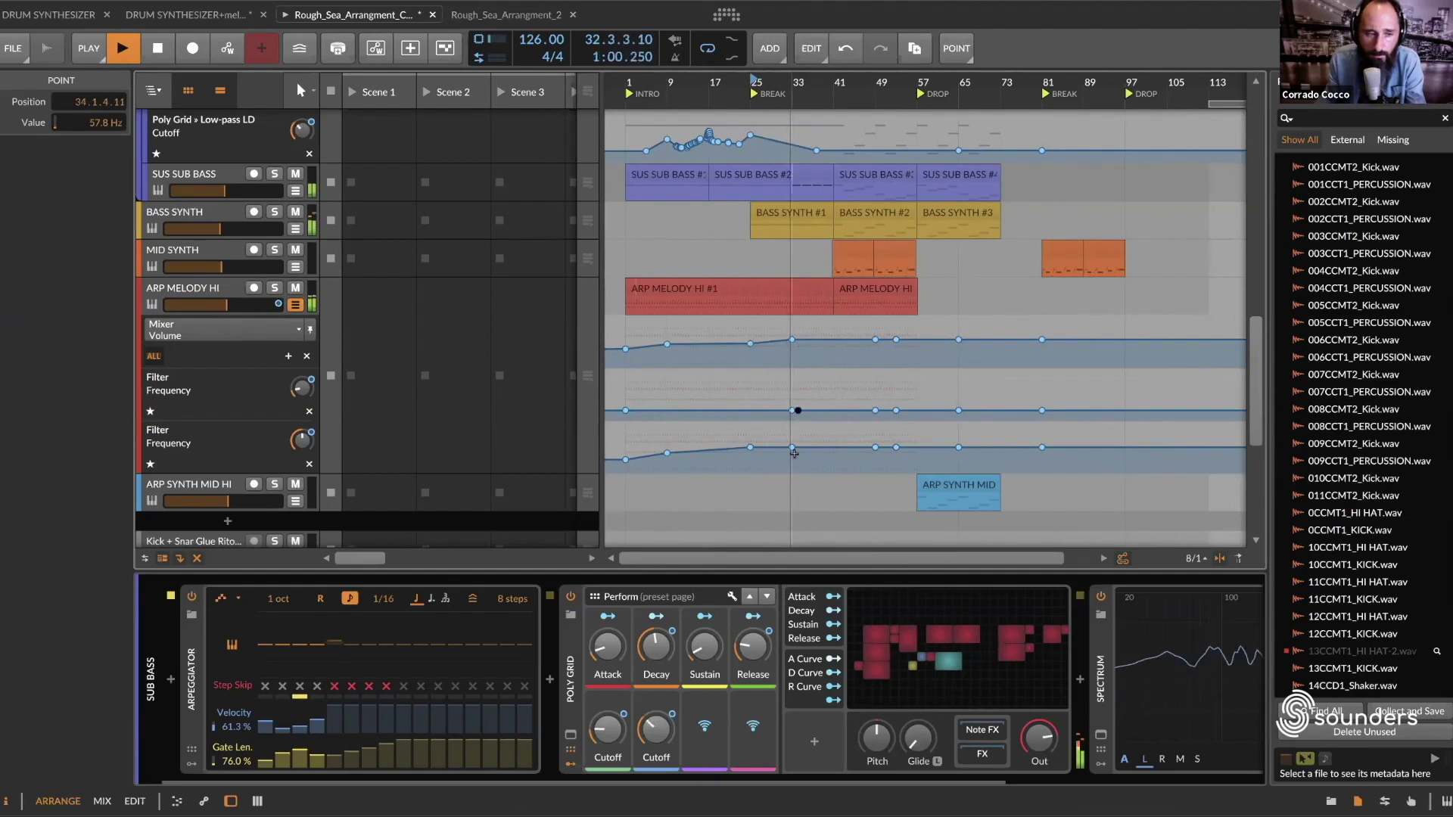
# Step: Move the points at bars 49 and 53 in the second ARP MELODY HI Filter Frequency lane to bars 53 and 57, raised to 1.13 kHz
pyautogui.moveTo(792, 451)
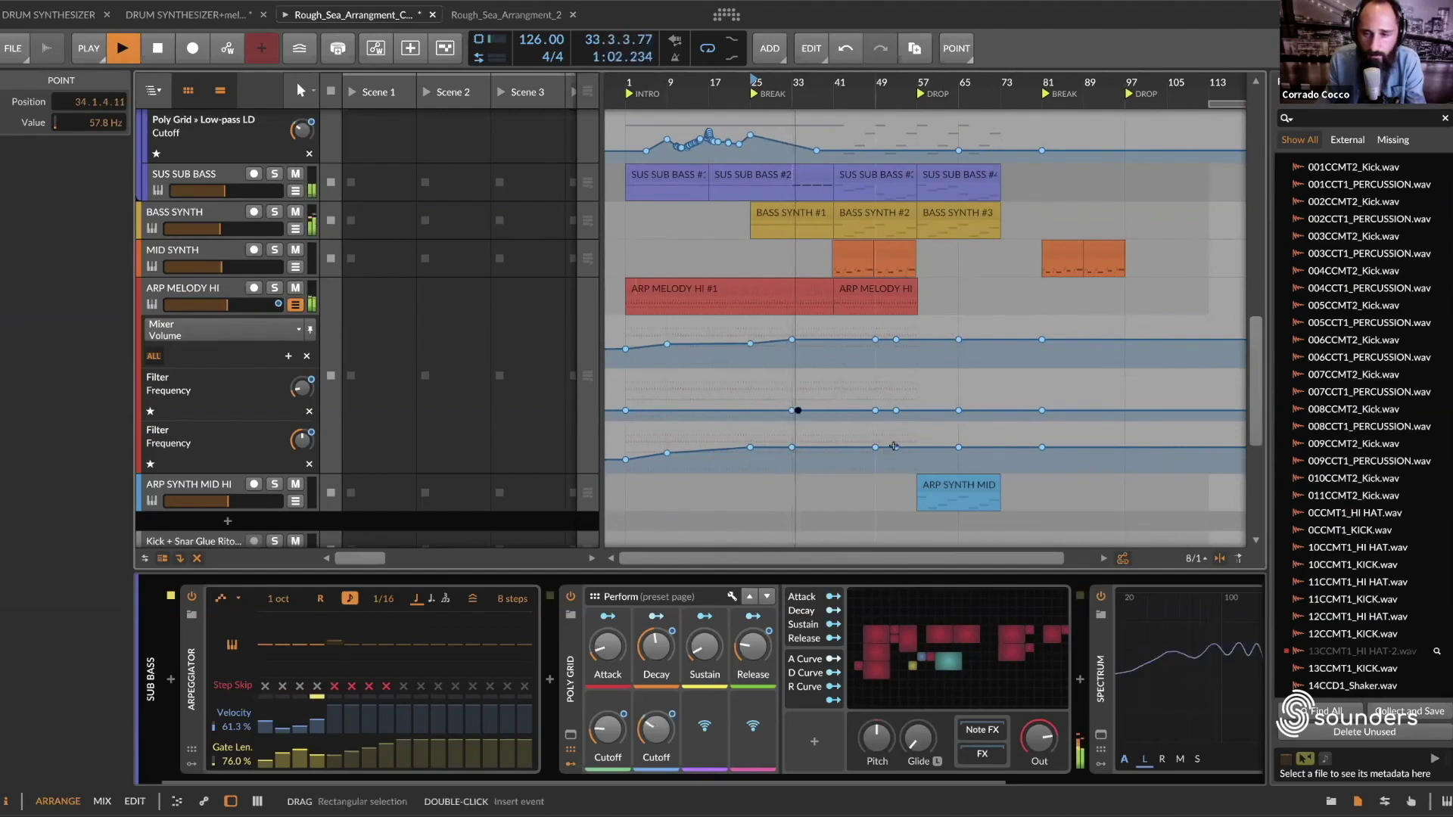
pyautogui.moveTo(906, 454); pyautogui.dragTo(926, 451)
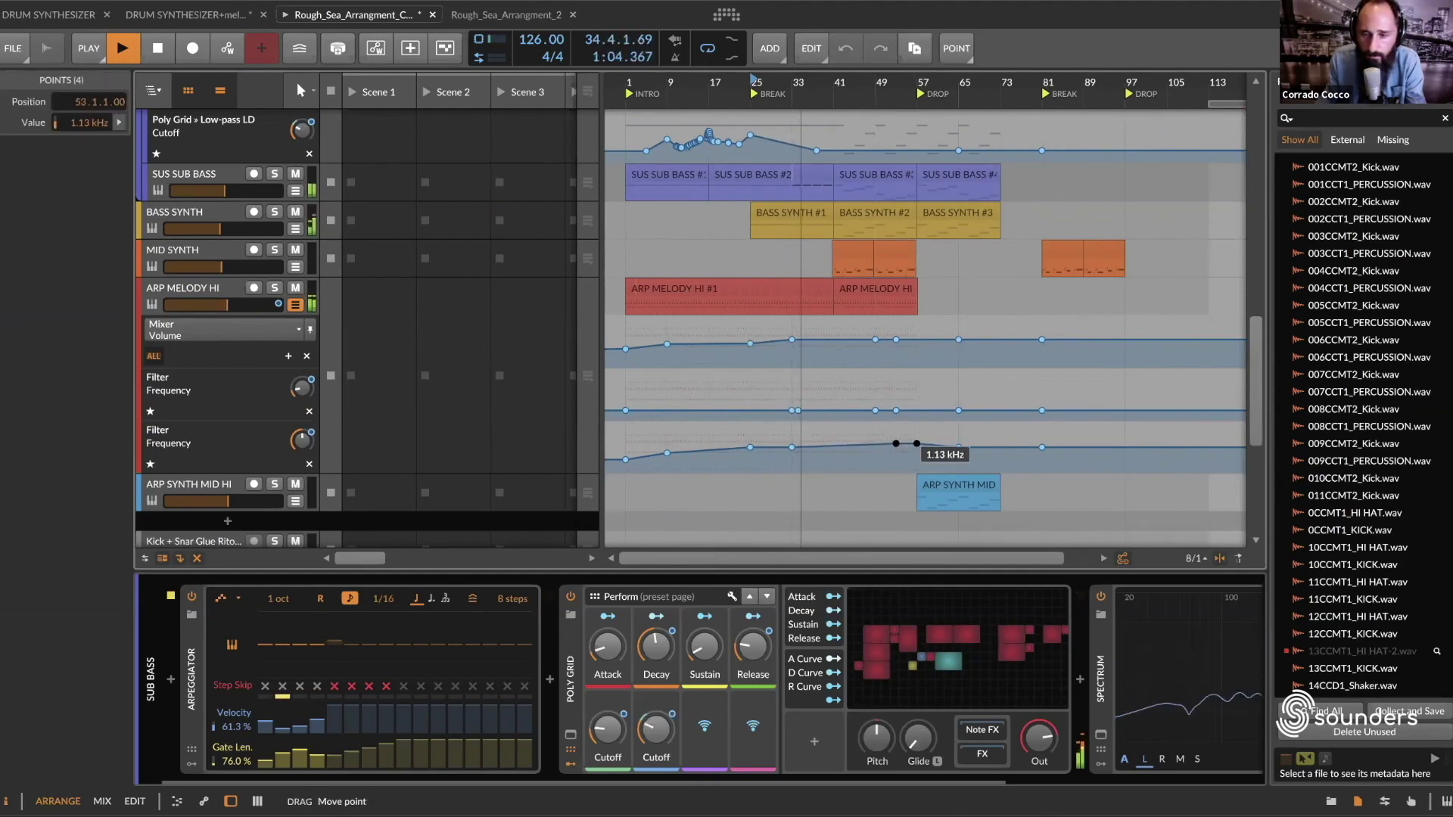
pyautogui.click(889, 465)
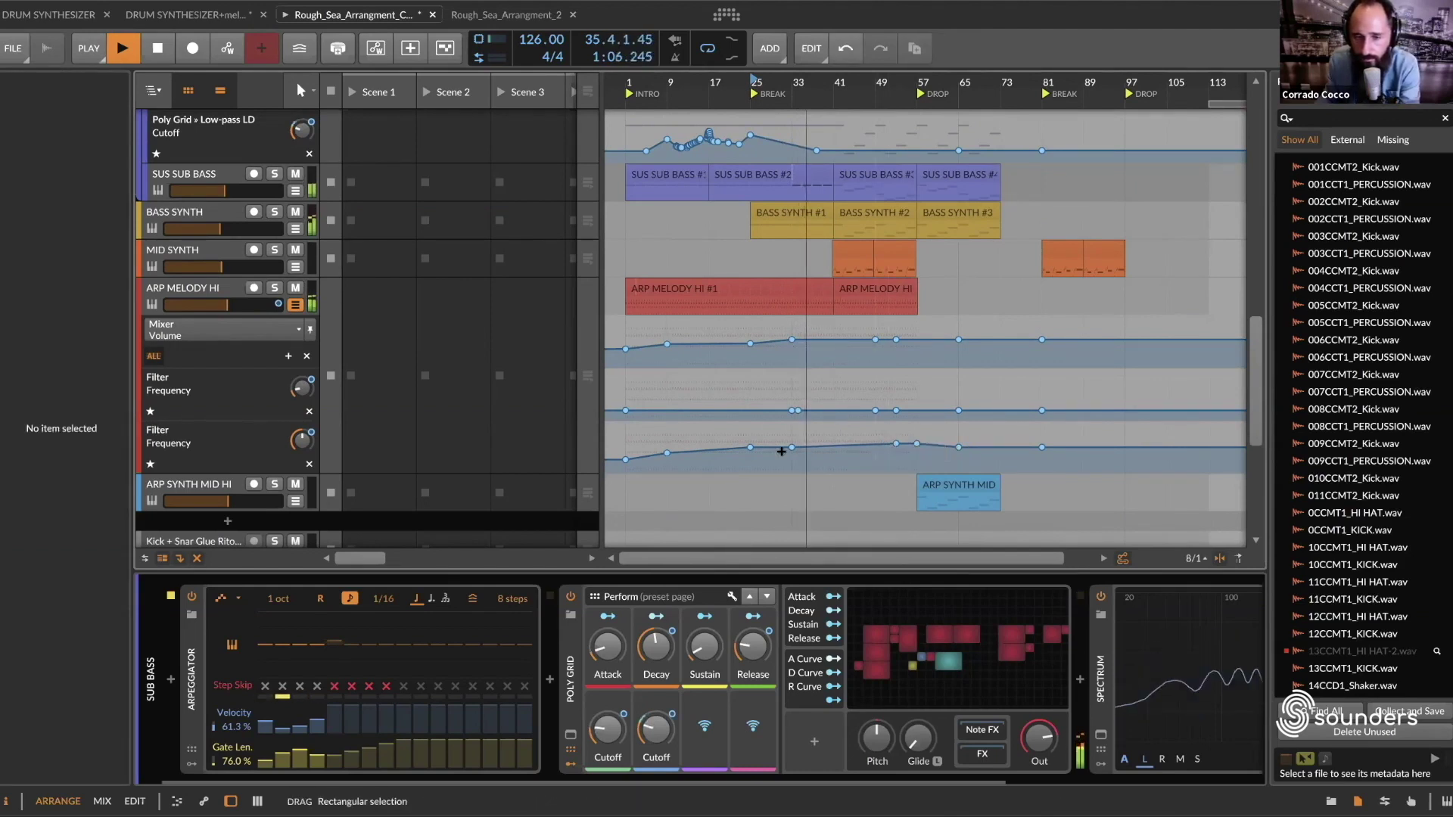
# Step: Move the bar 33 point of the same Filter Frequency lane to about bar 52 and raise it to 1.62 kHz
pyautogui.moveTo(790, 452)
pyautogui.moveTo(790, 452); pyautogui.dragTo(892, 442)
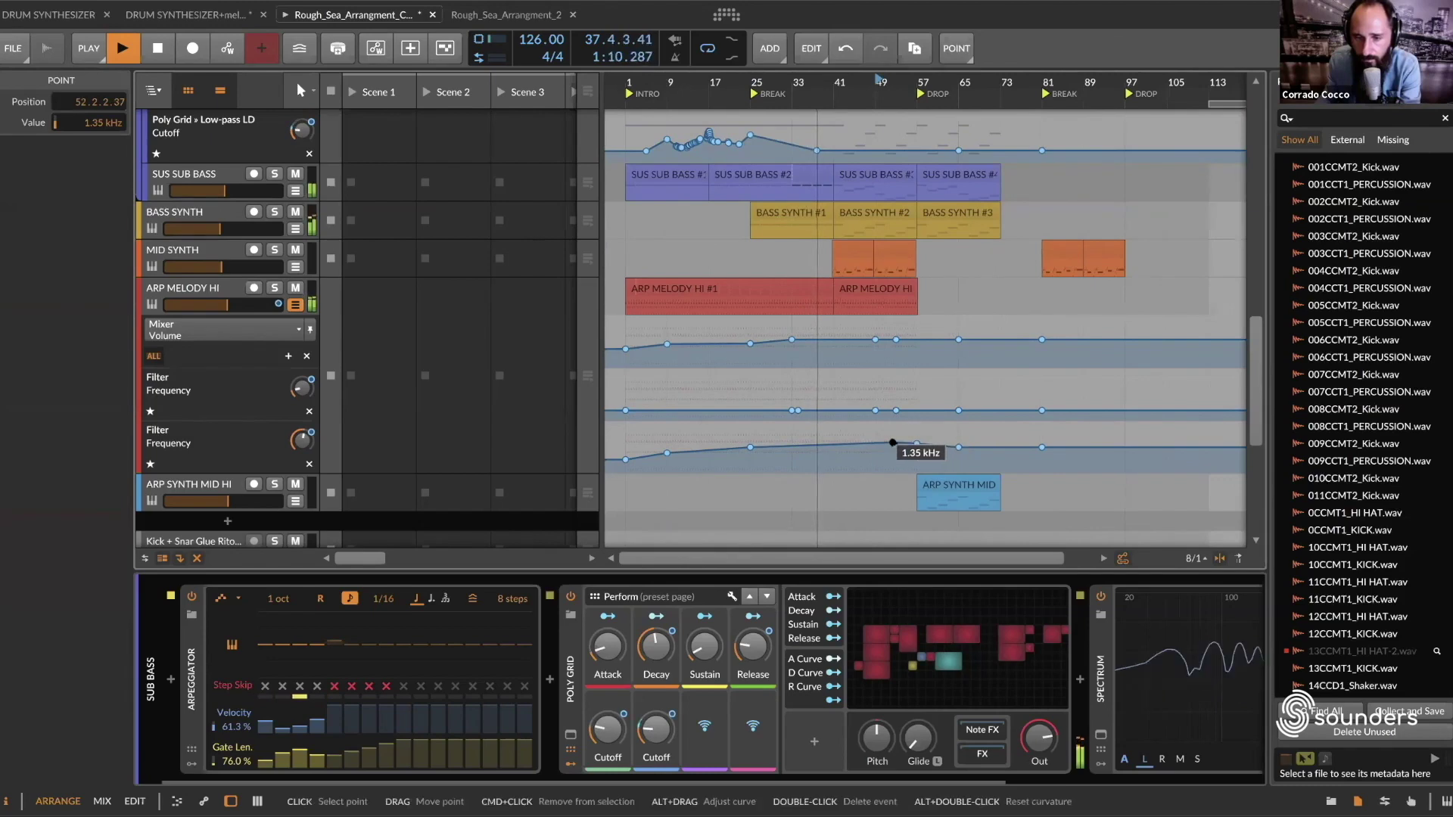
pyautogui.moveTo(893, 443); pyautogui.dragTo(894, 442)
# Step: Move the SUB BASS Low-pass LD Cutoff point from bar 65 to bar 57 and raise it to 723 Hz
pyautogui.scroll(3, 878, 425)
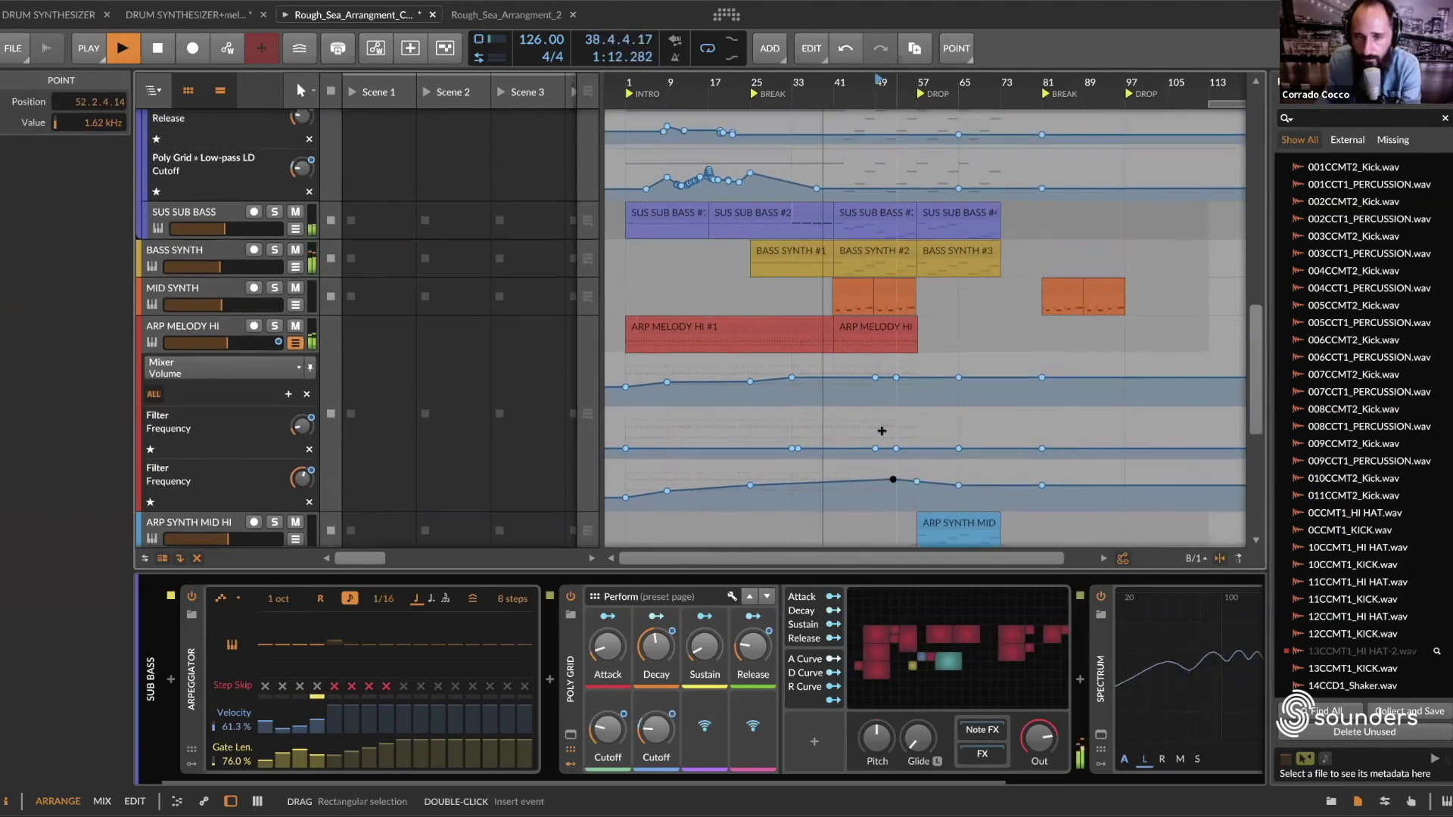
pyautogui.scroll(10, 860, 236)
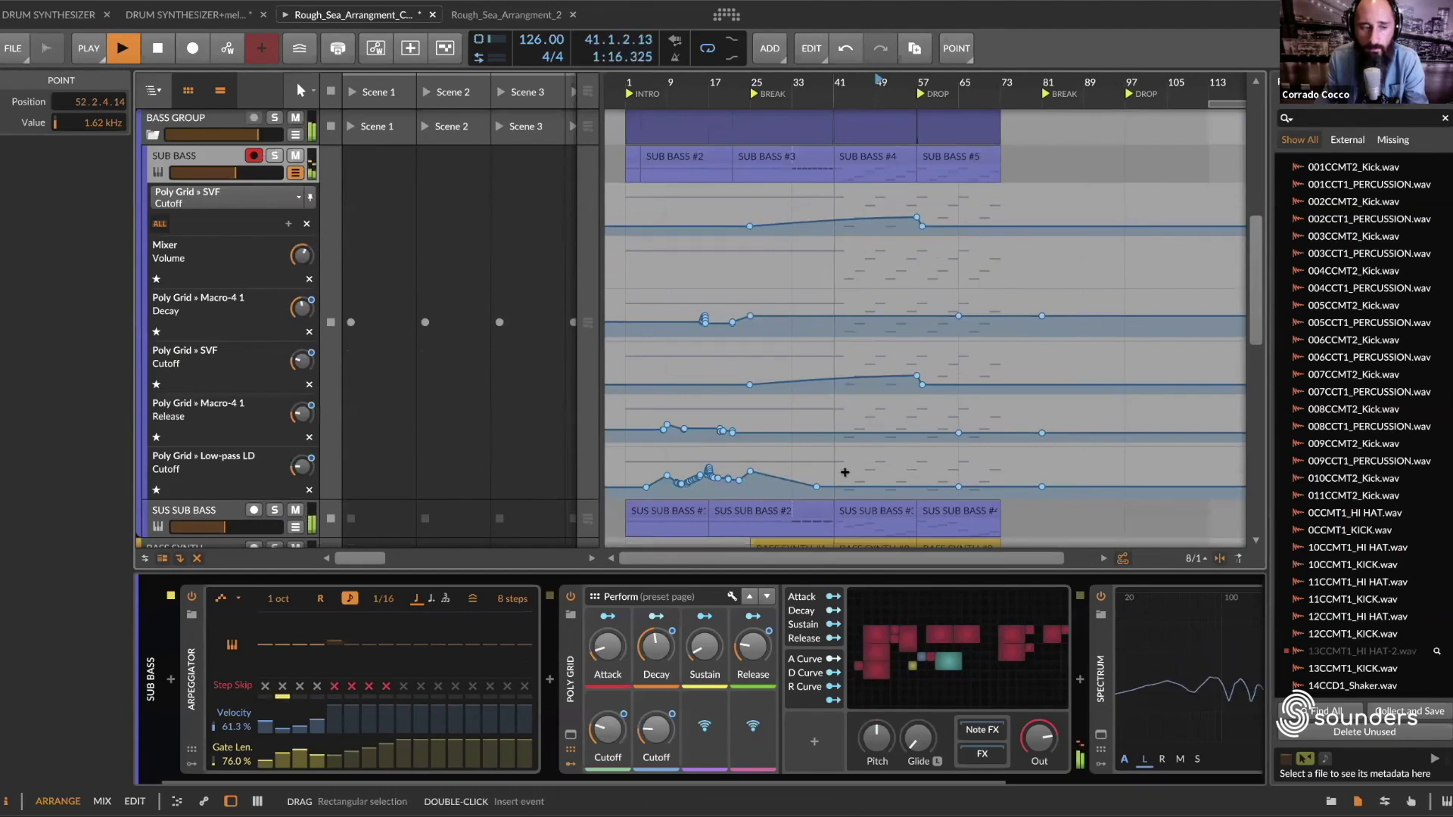
pyautogui.moveTo(817, 488)
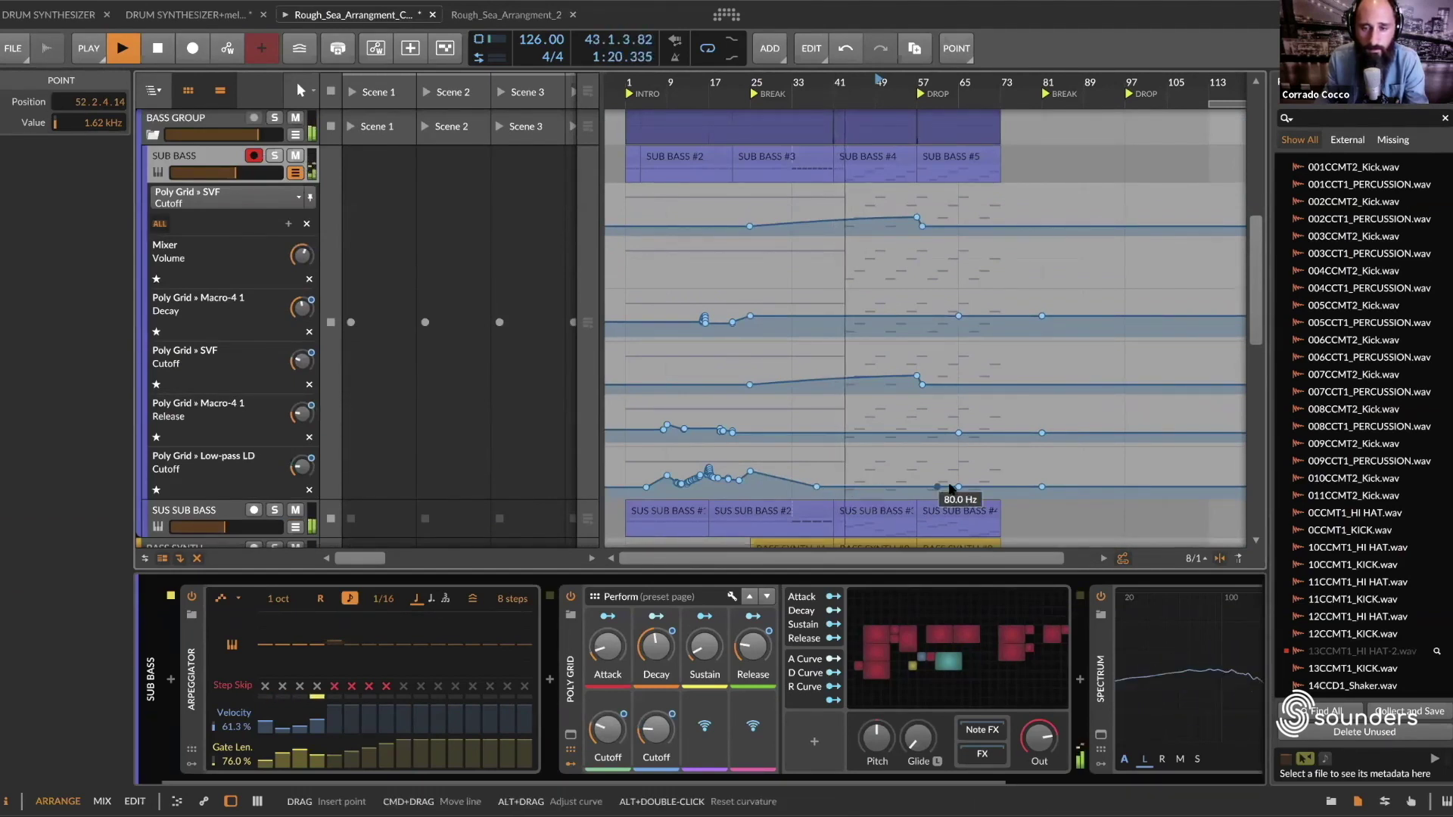
pyautogui.moveTo(958, 486); pyautogui.dragTo(916, 482)
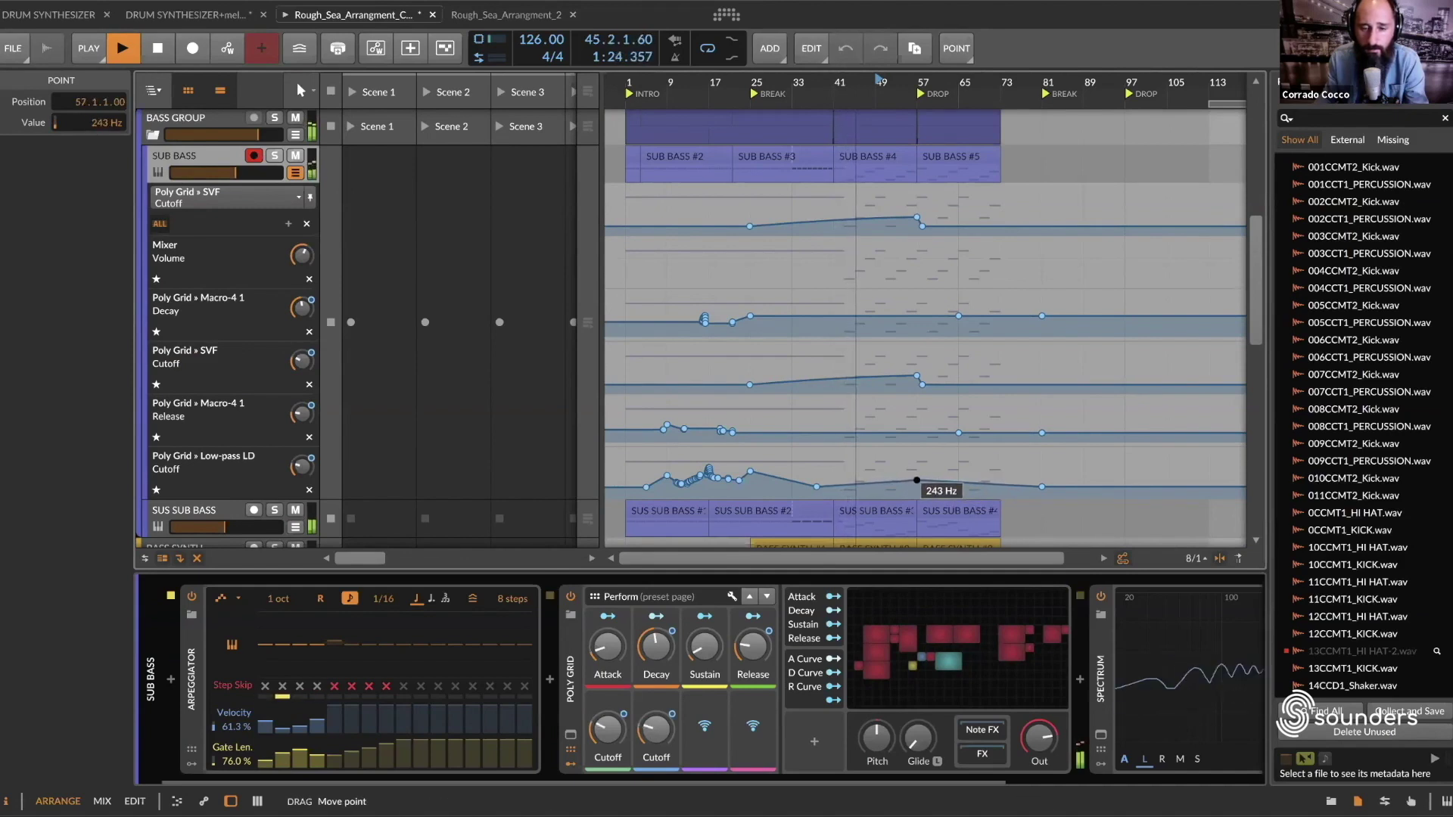
pyautogui.moveTo(931, 476); pyautogui.dragTo(917, 474)
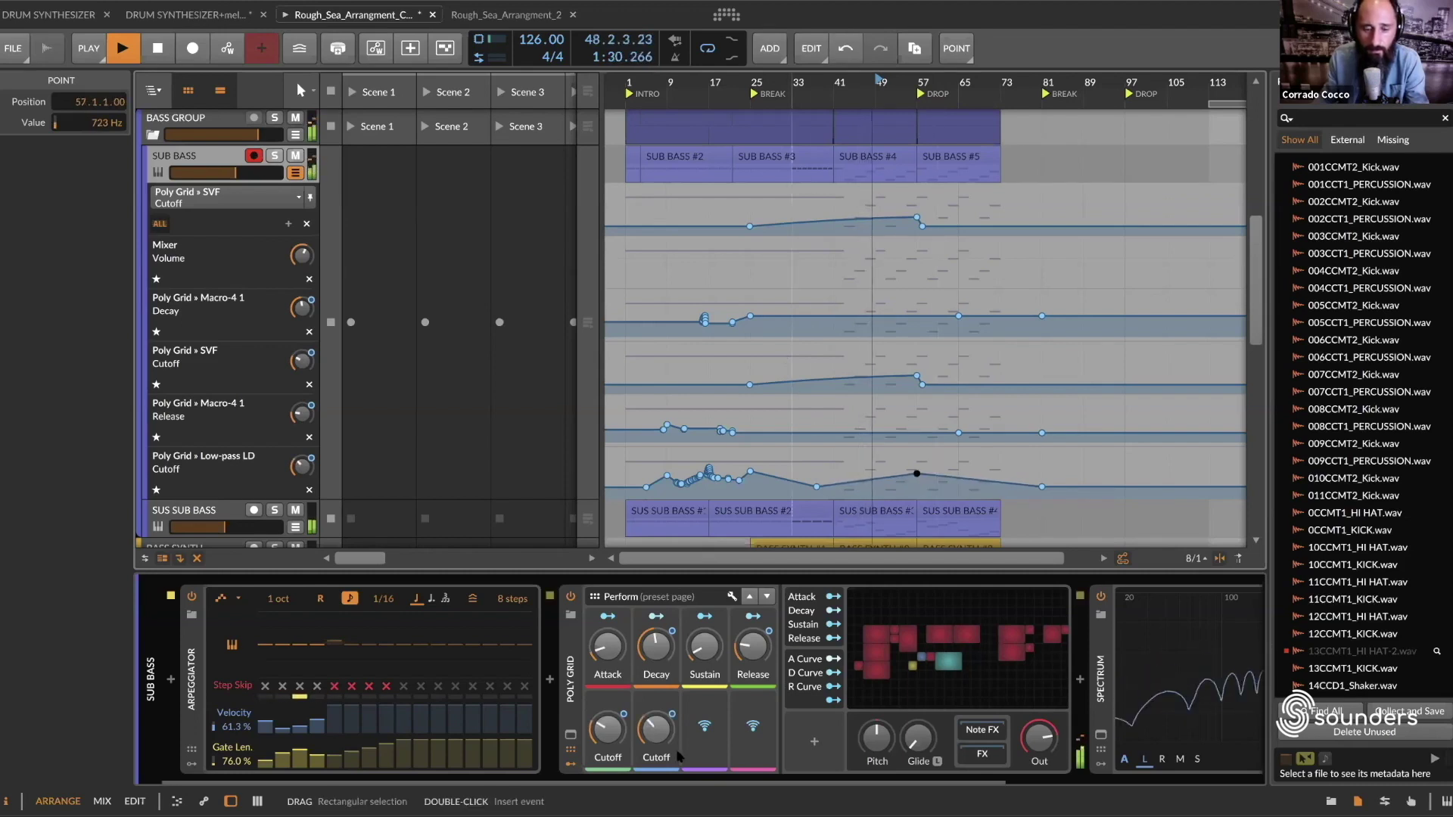
# Step: Show the BASS SYNTH automation lanes and bend the Macro-4 Decay rise between bars 25 and 57 upward into a curve
pyautogui.click(206, 162)
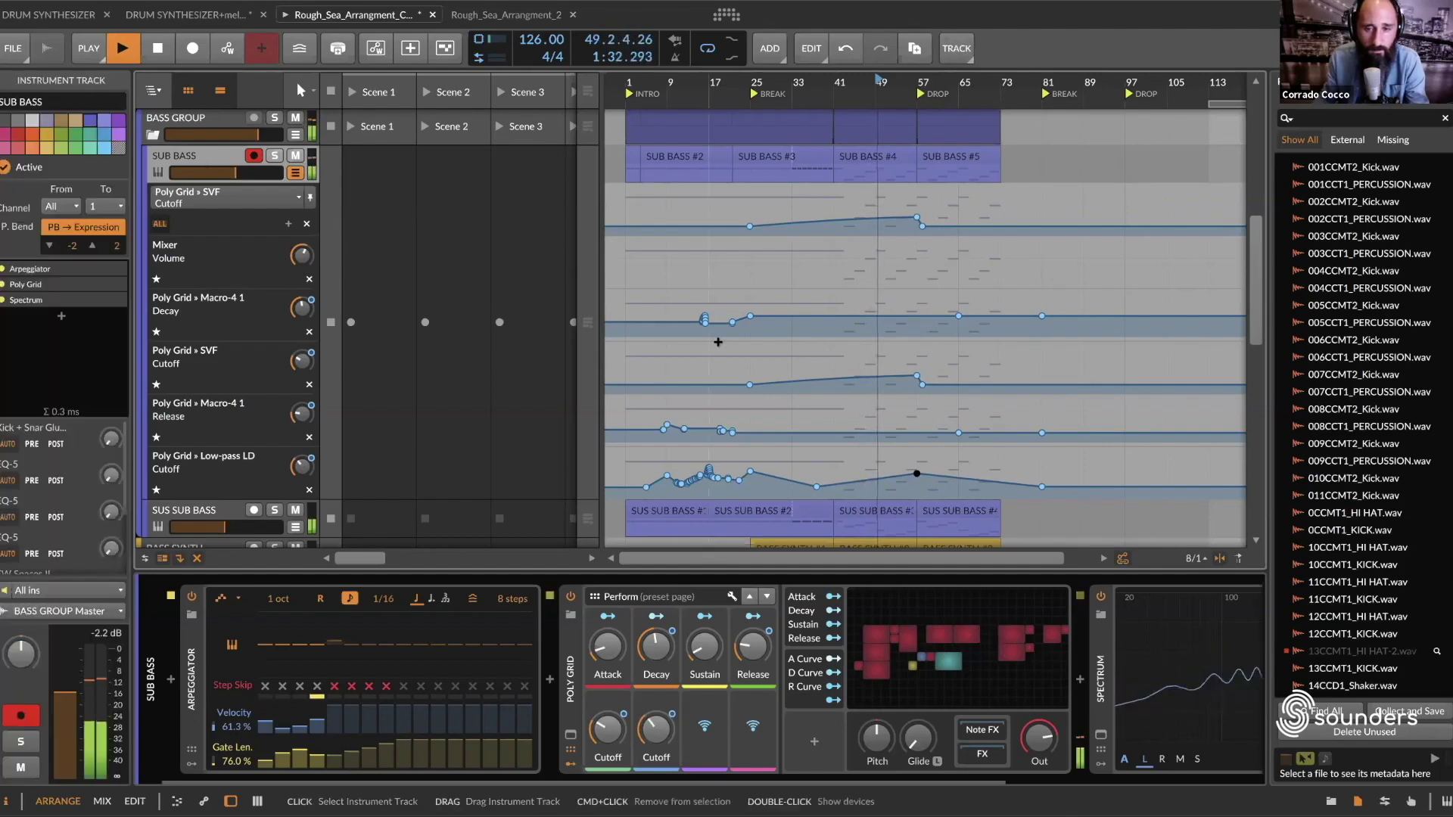
pyautogui.scroll(-5, 186, 368)
pyautogui.click(185, 369)
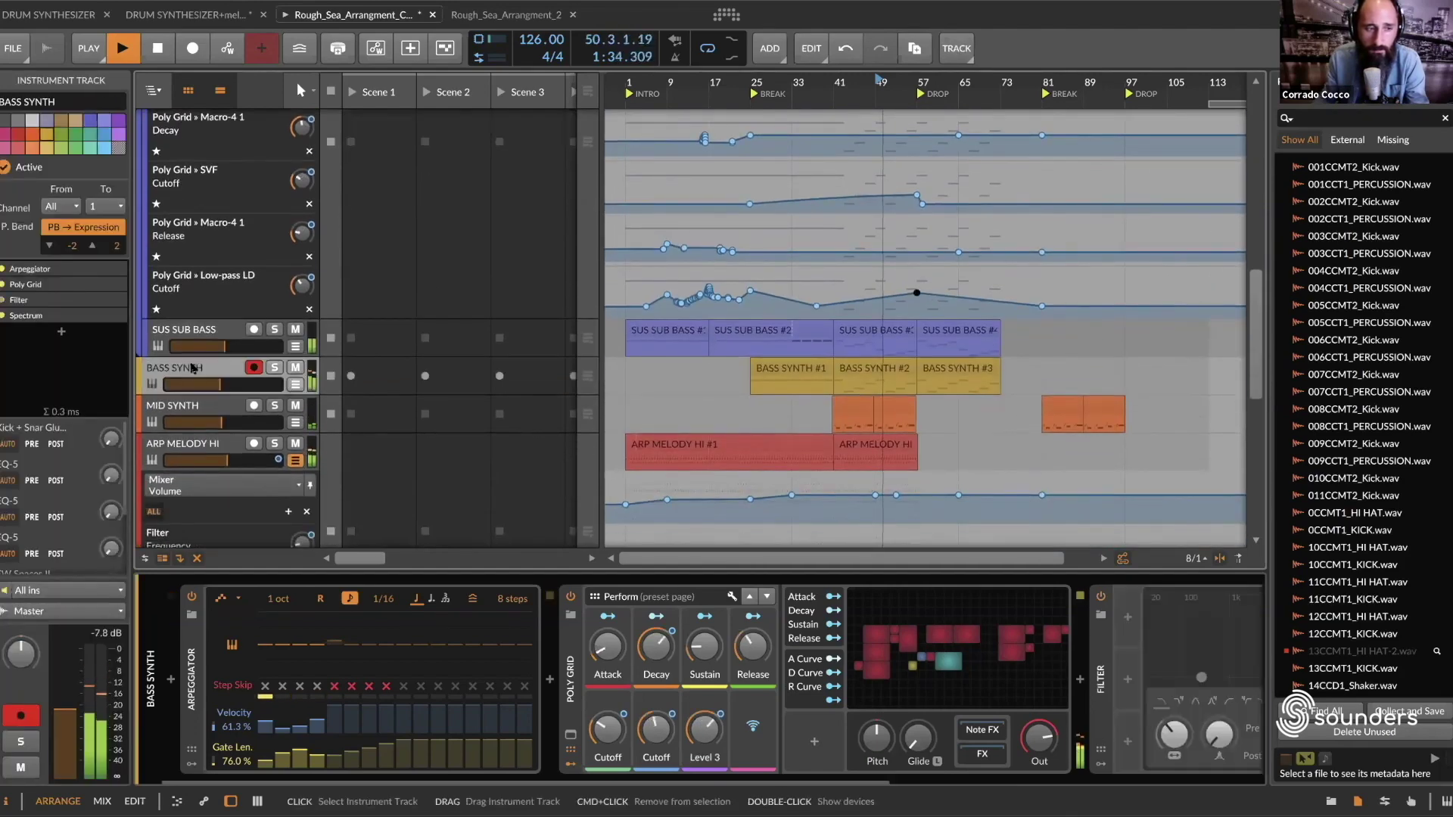
pyautogui.scroll(-1, 286, 362)
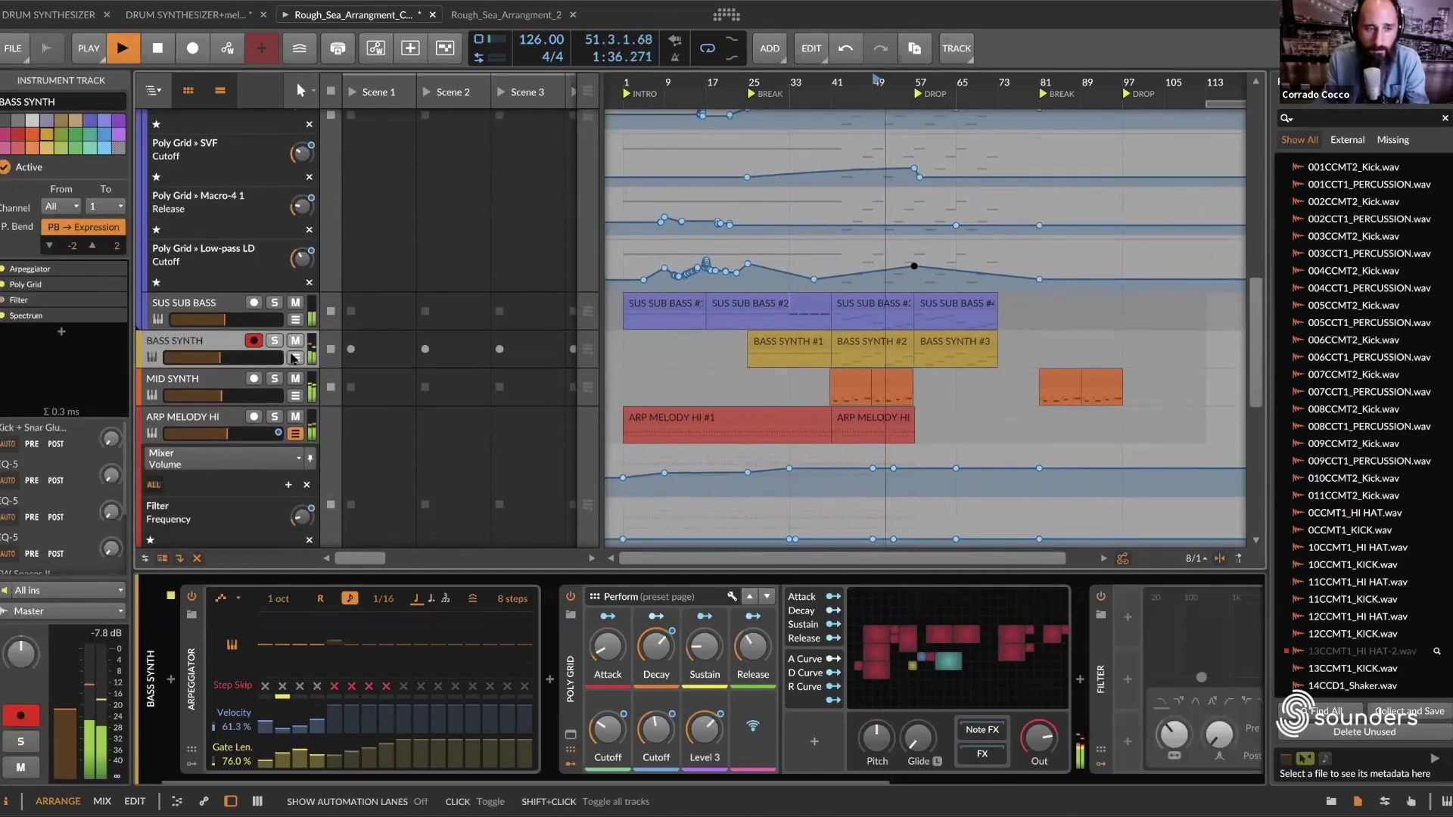
pyautogui.click(294, 357)
pyautogui.scroll(-4, 796, 411)
pyautogui.scroll(-1, 840, 413)
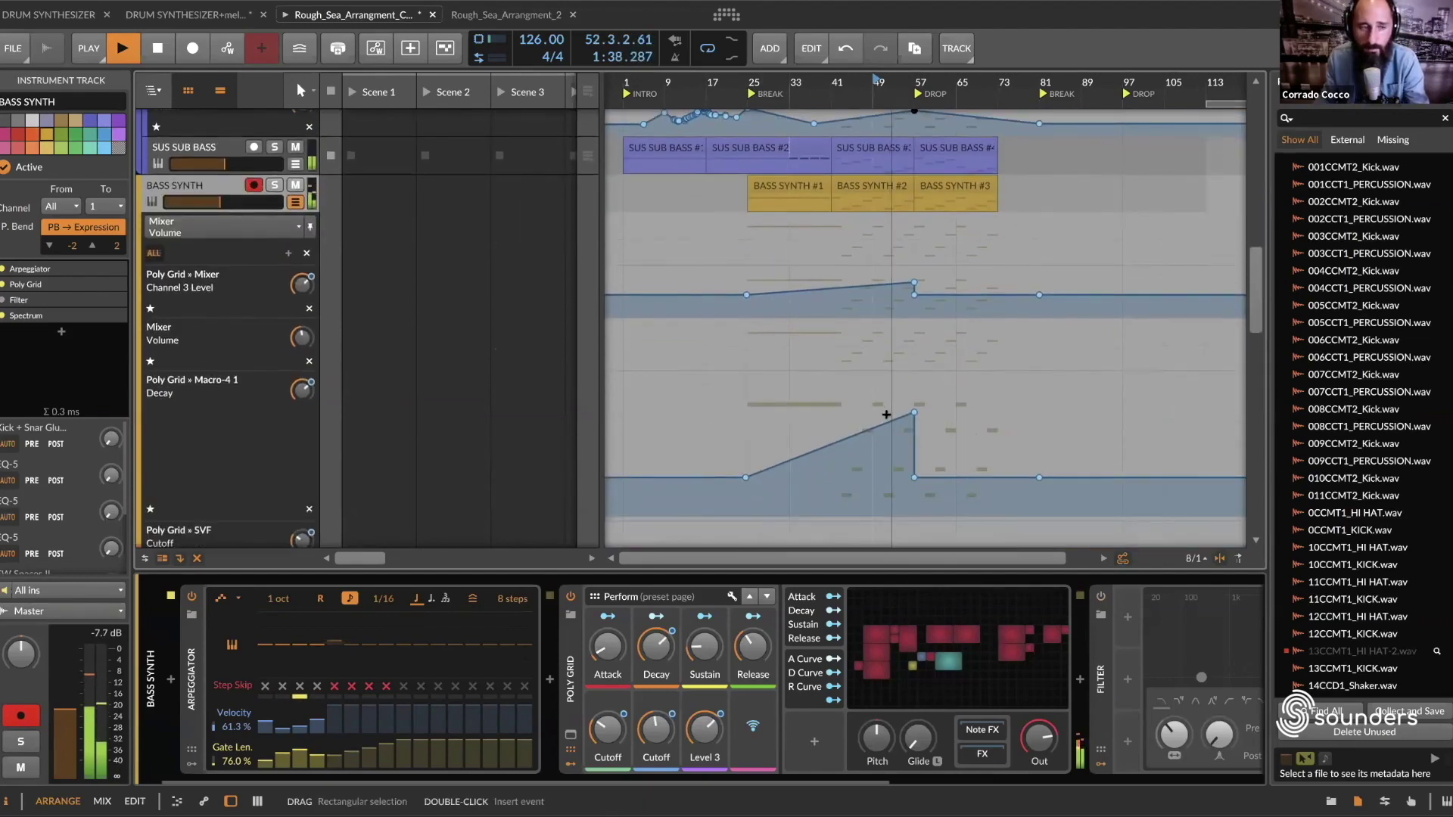
pyautogui.scroll(-1, 891, 416)
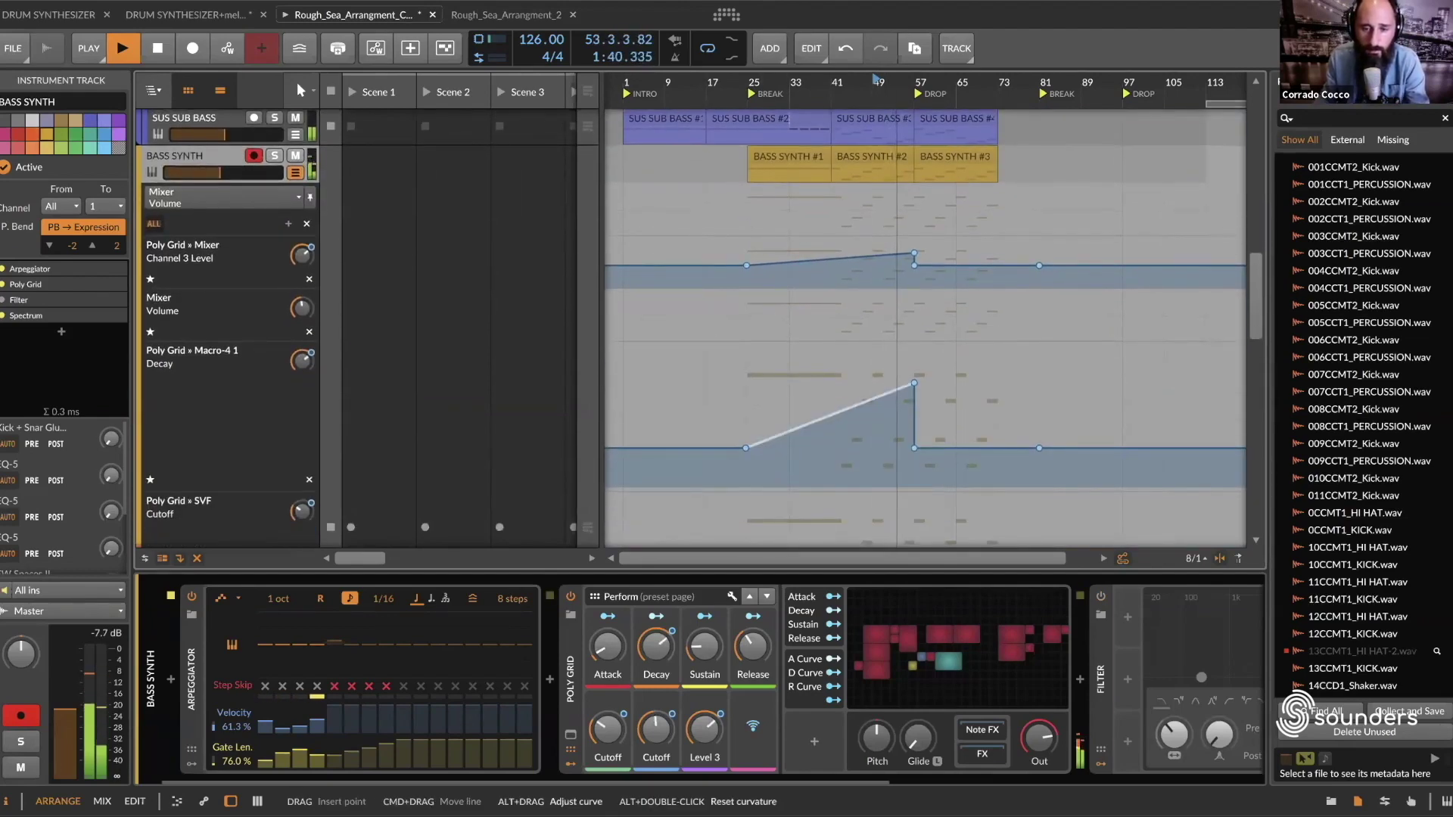
pyautogui.moveTo(845, 410); pyautogui.dragTo(845, 396)
pyautogui.click(915, 252)
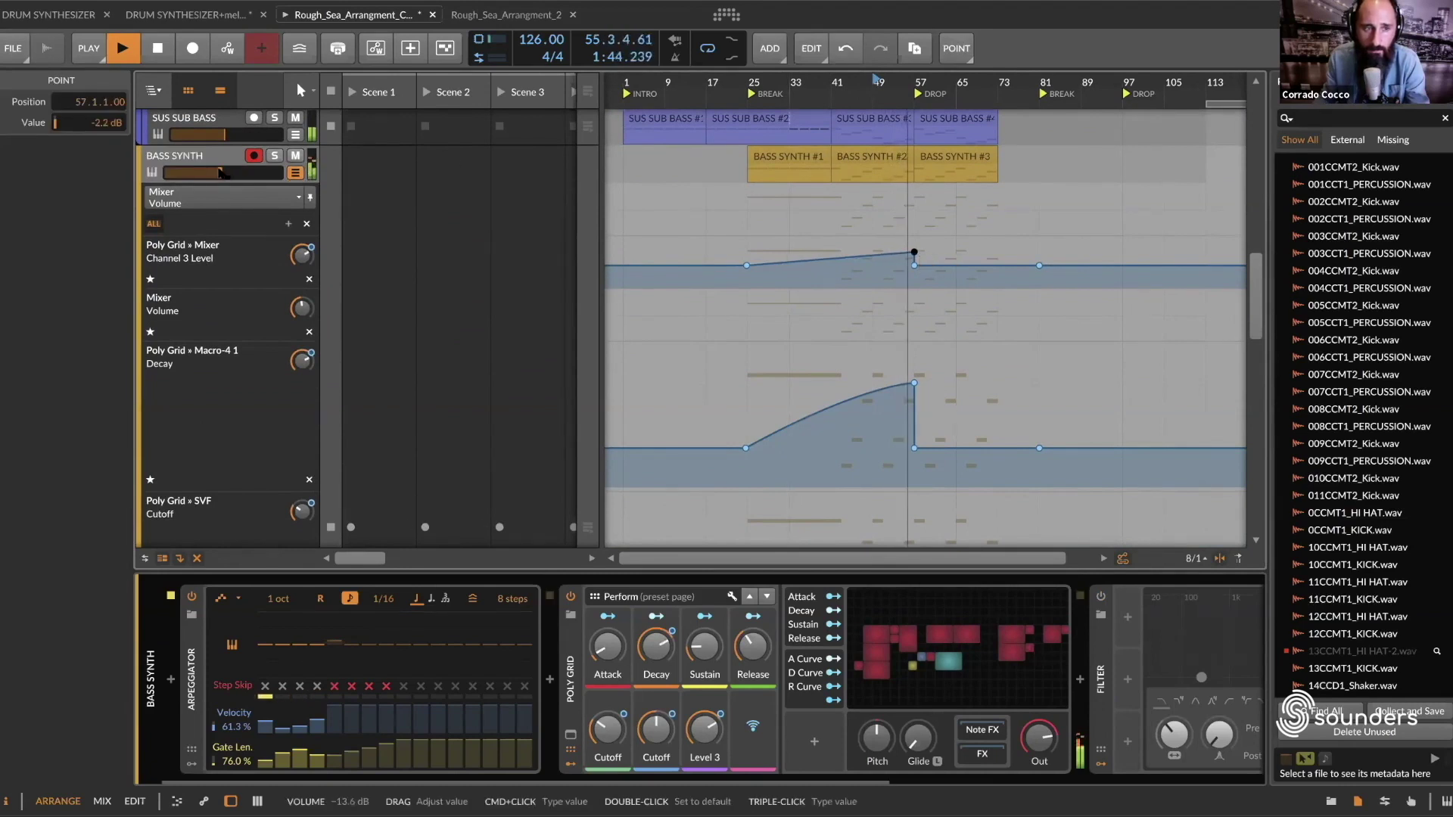
# Step: Add BASS SYNTH Volume automation points of -15.5 dB at bar 25, -10.8 dB at bar 57 and -18.2 dB at bar 59
pyautogui.click(913, 210)
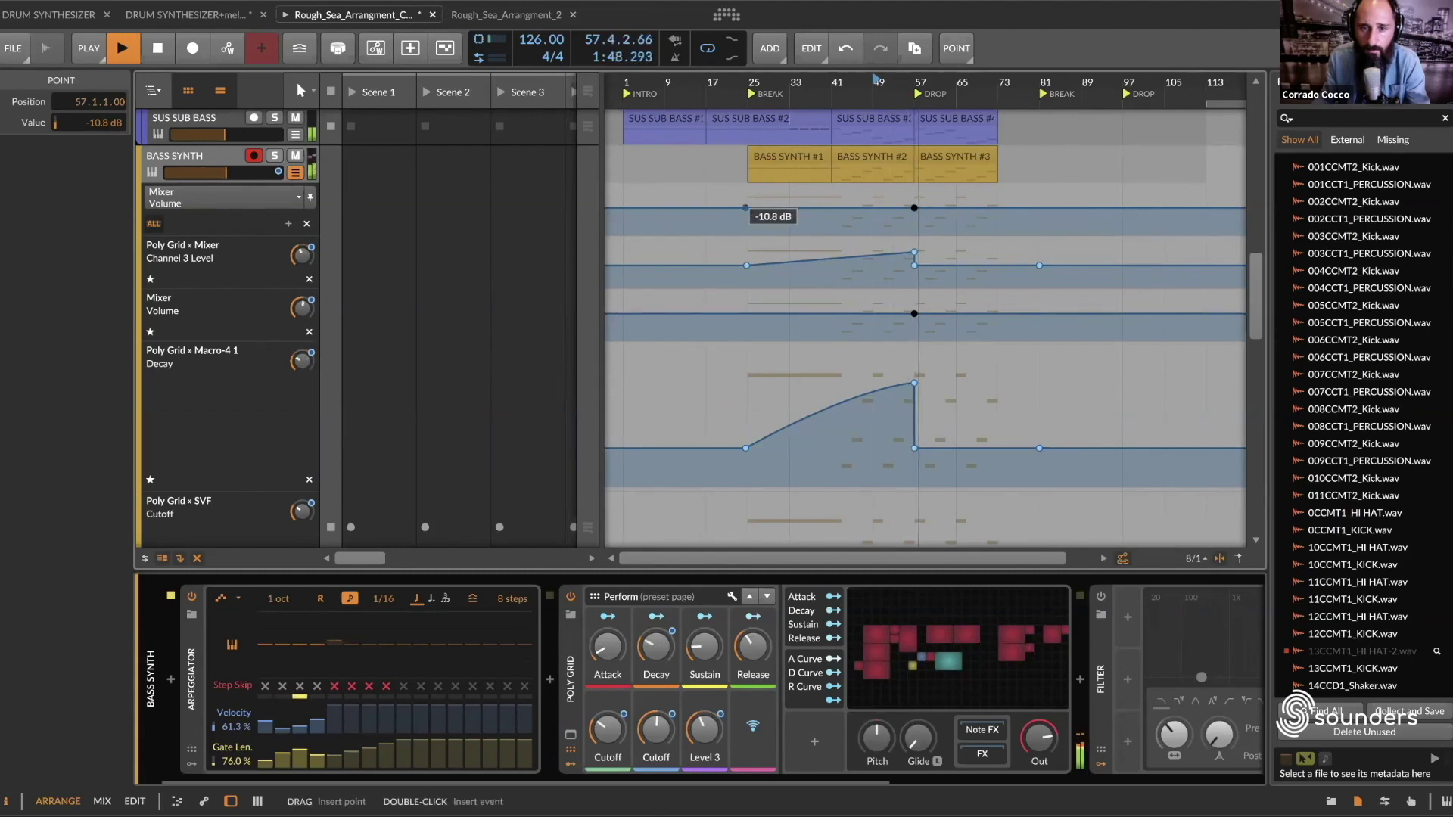
pyautogui.moveTo(745, 207); pyautogui.dragTo(748, 211)
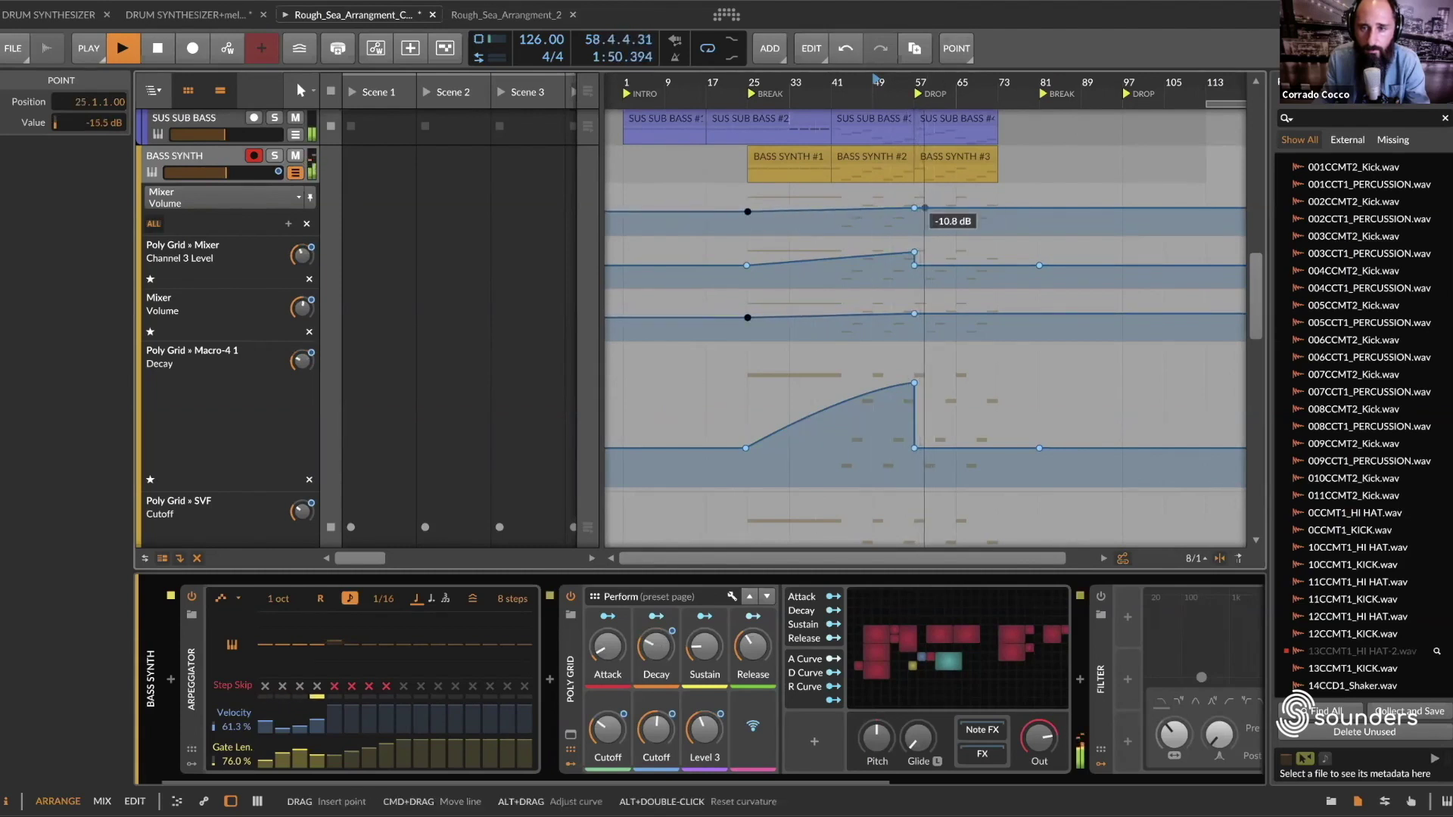
pyautogui.moveTo(914, 208); pyautogui.dragTo(914, 211)
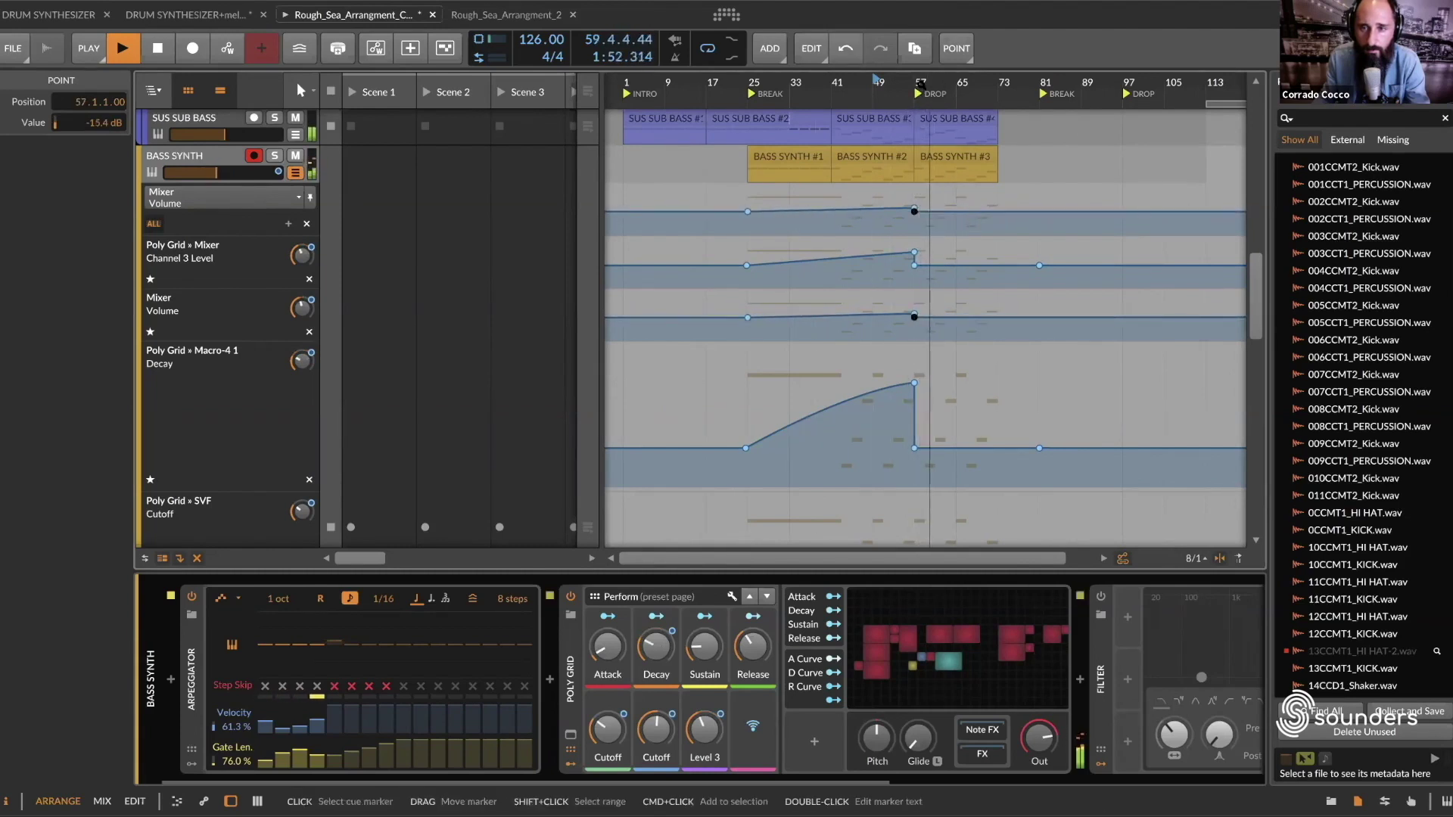
pyautogui.scroll(3, 915, 208)
pyautogui.moveTo(915, 211); pyautogui.dragTo(923, 229)
# Step: Inspect the ARP SYNTH MID HI track's device chain through to its filters and spectrum, and stop playback
pyautogui.scroll(-10, 925, 237)
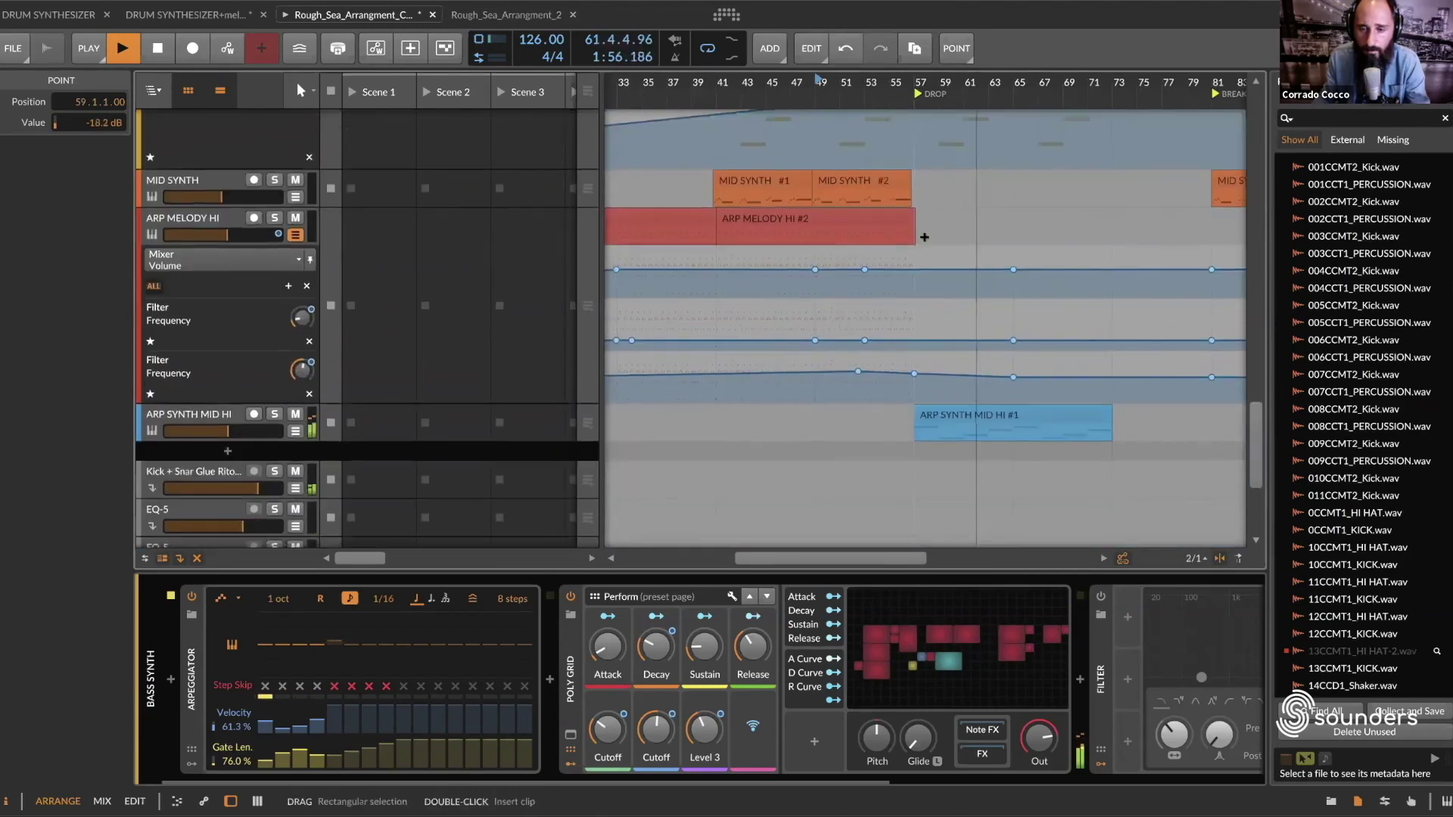
pyautogui.moveTo(984, 82); pyautogui.dragTo(985, 16)
pyautogui.click(232, 282)
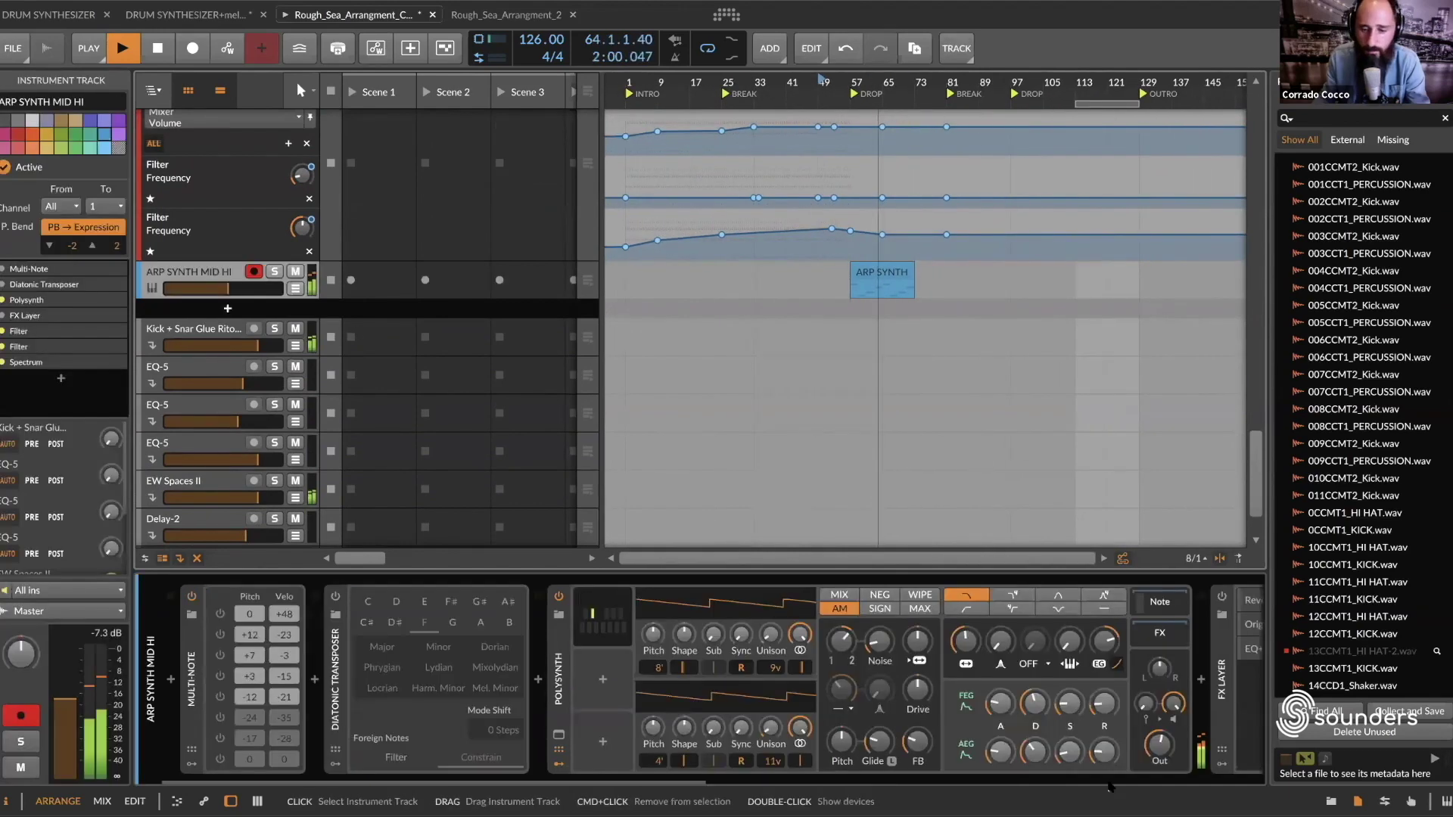
pyautogui.hscroll(5, 1128, 737)
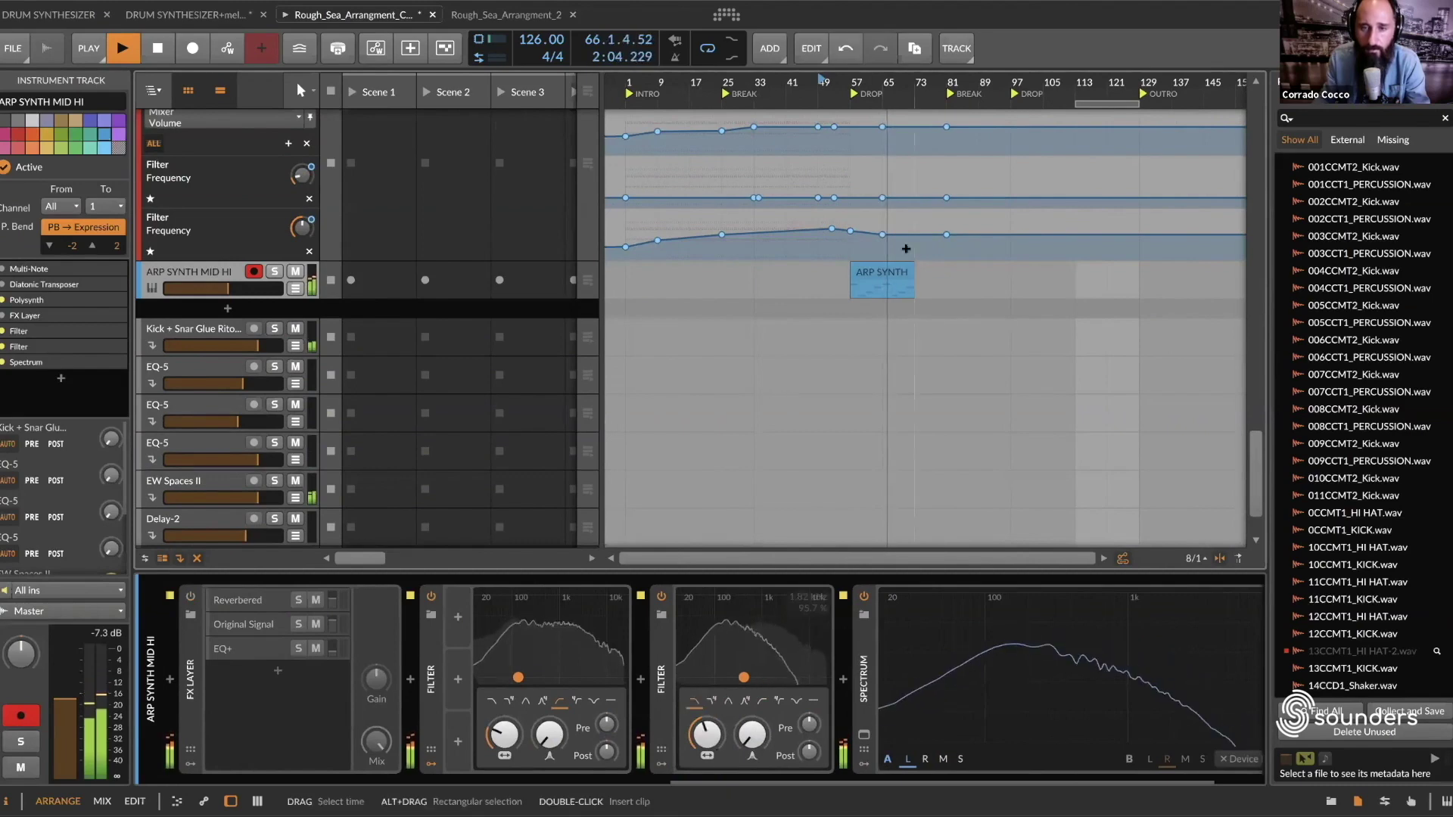
pyautogui.press('space')
# Step: Review the BASS SYNTH automation lanes and select the MID SYNTH #1 and #2 clips before the drop to check their placement
pyautogui.scroll(3, 941, 308)
pyautogui.scroll(5, 936, 303)
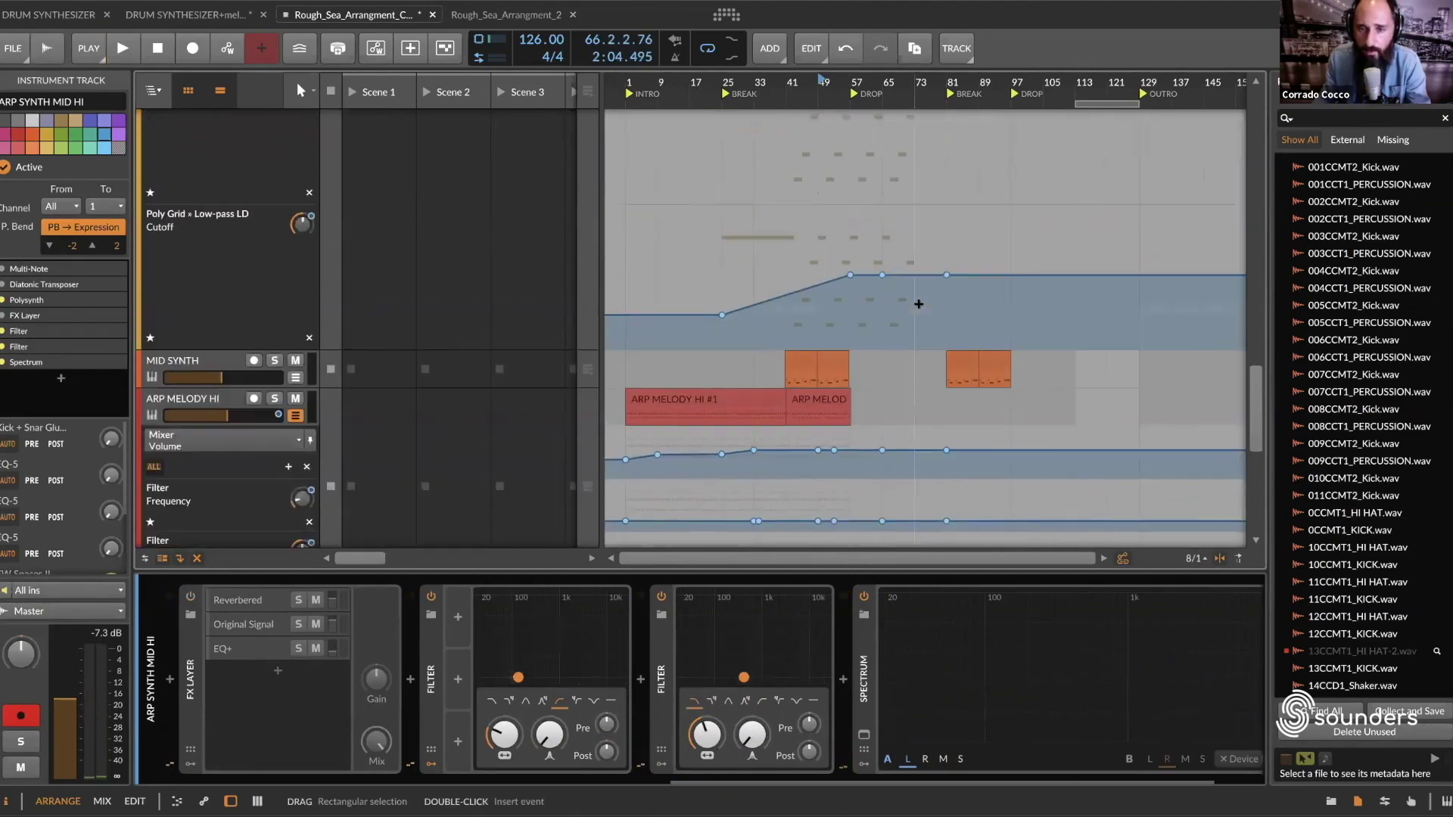
pyautogui.scroll(4, 891, 311)
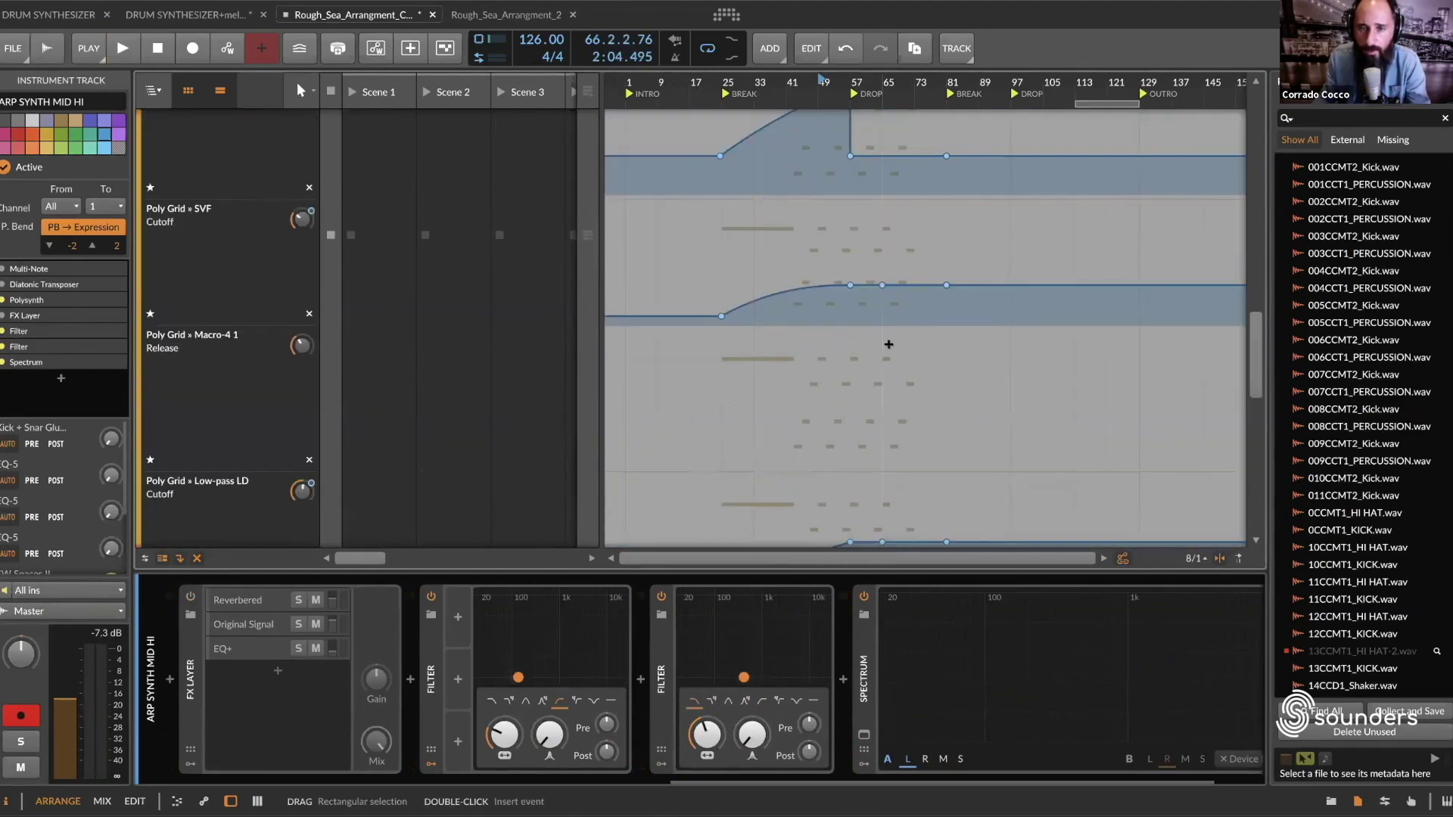
pyautogui.moveTo(840, 91); pyautogui.dragTo(989, 94)
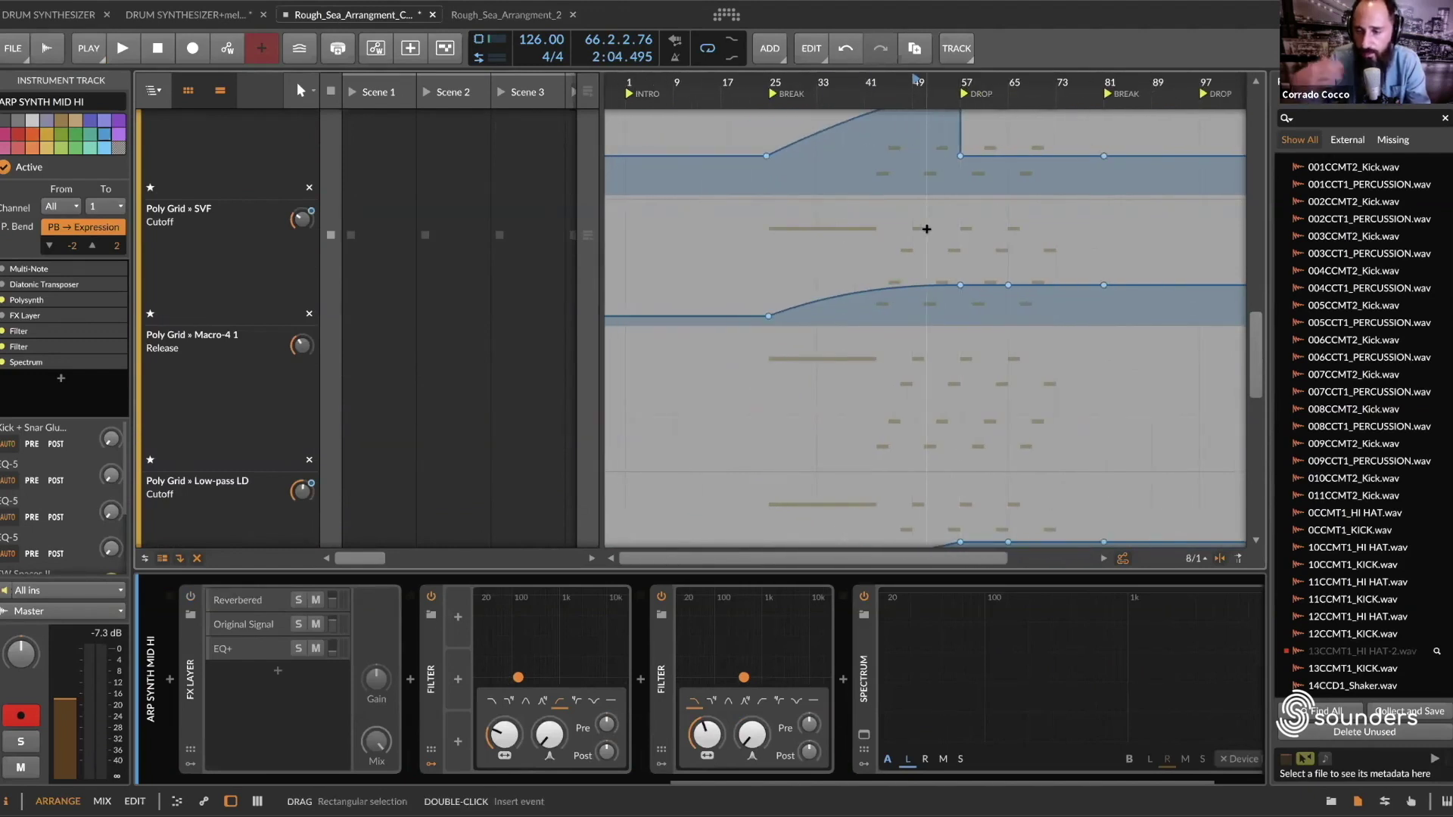
pyautogui.scroll(-5, 967, 409)
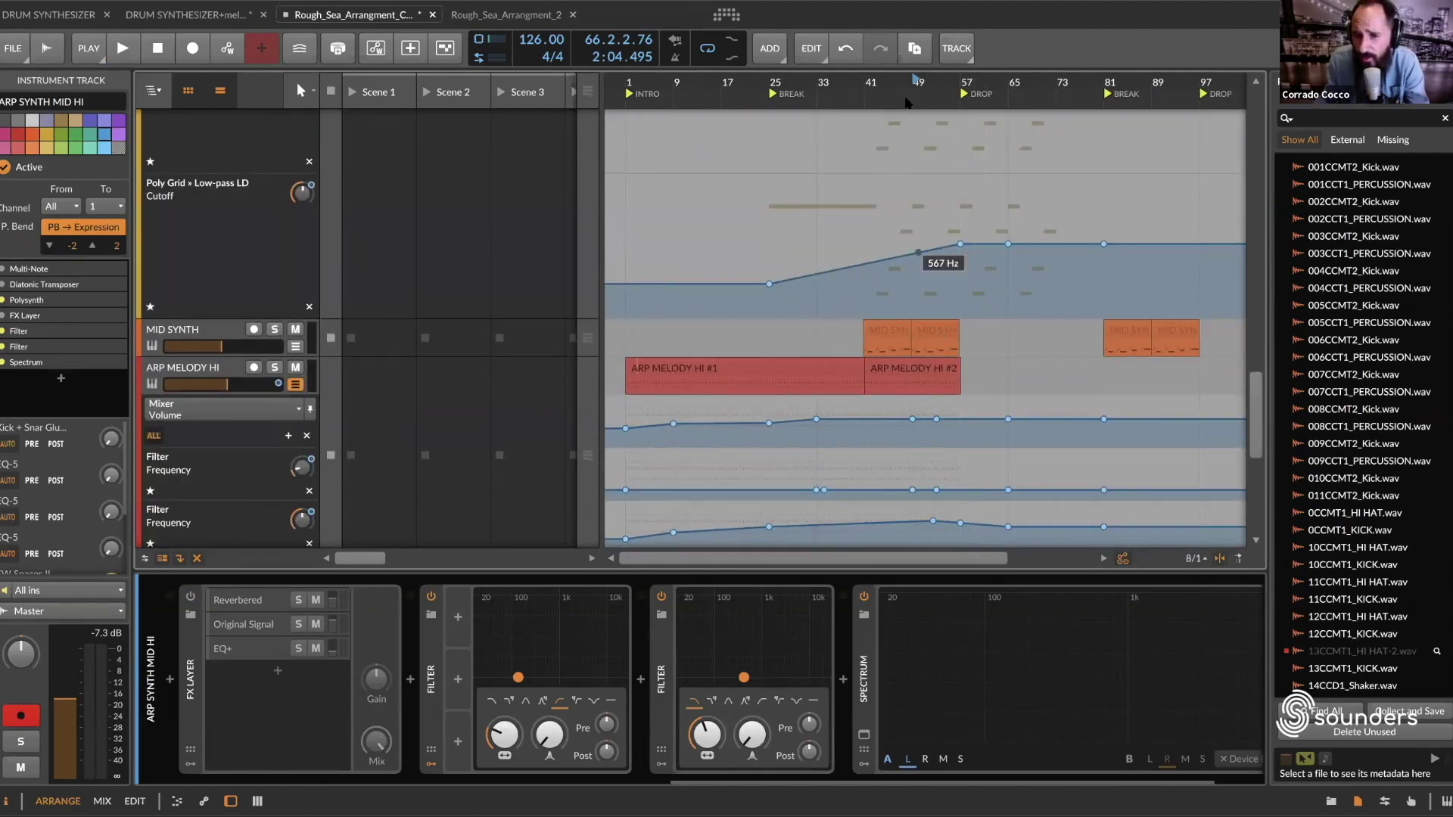
pyautogui.moveTo(943, 82); pyautogui.dragTo(944, 144)
pyautogui.moveTo(1017, 326); pyautogui.dragTo(766, 335)
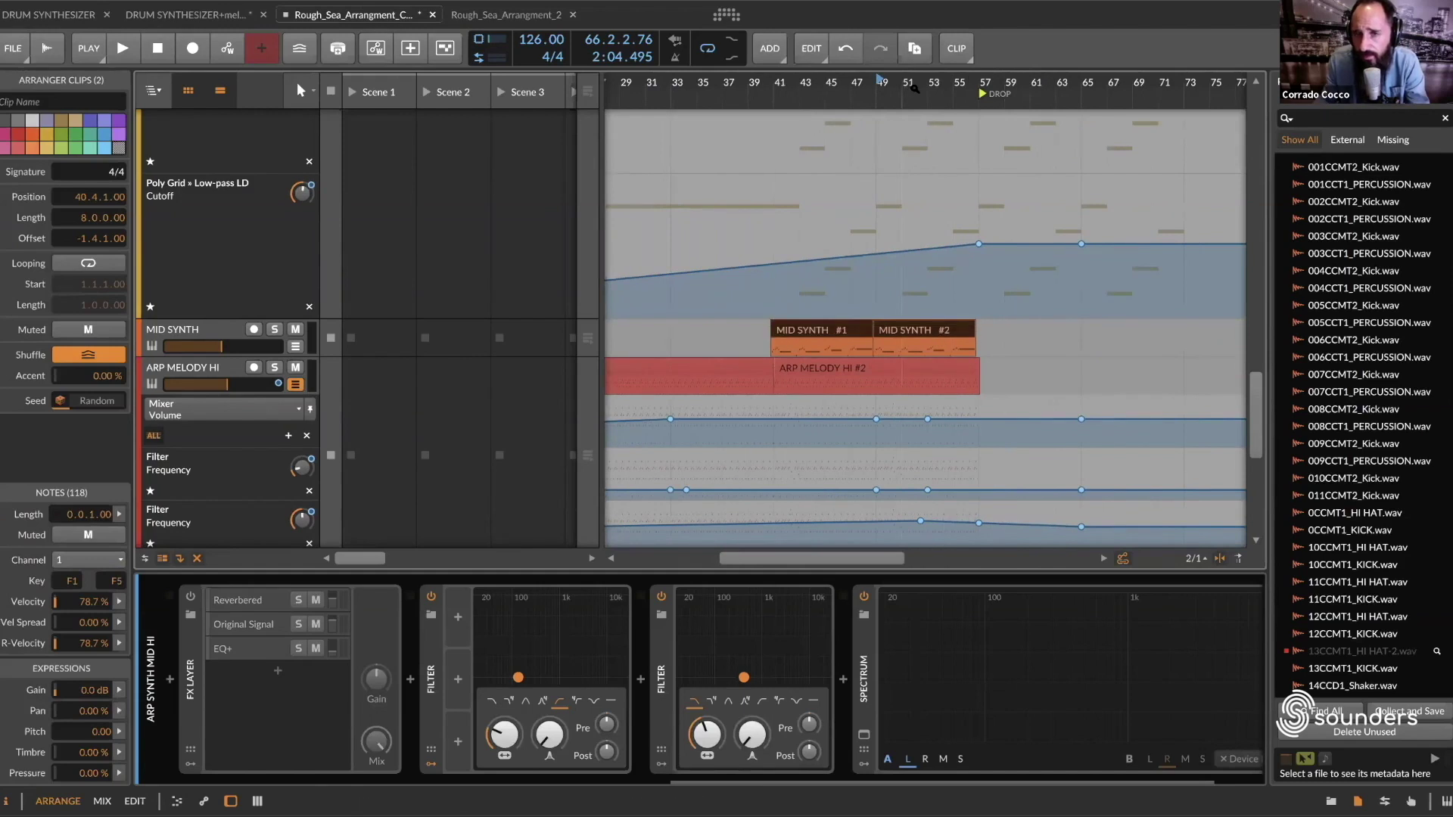
pyautogui.moveTo(902, 82); pyautogui.dragTo(890, 27)
# Step: Raise the BASS SYNTH Volume automation point at bar 57 to -7.5 dB
pyautogui.scroll(1, 845, 260)
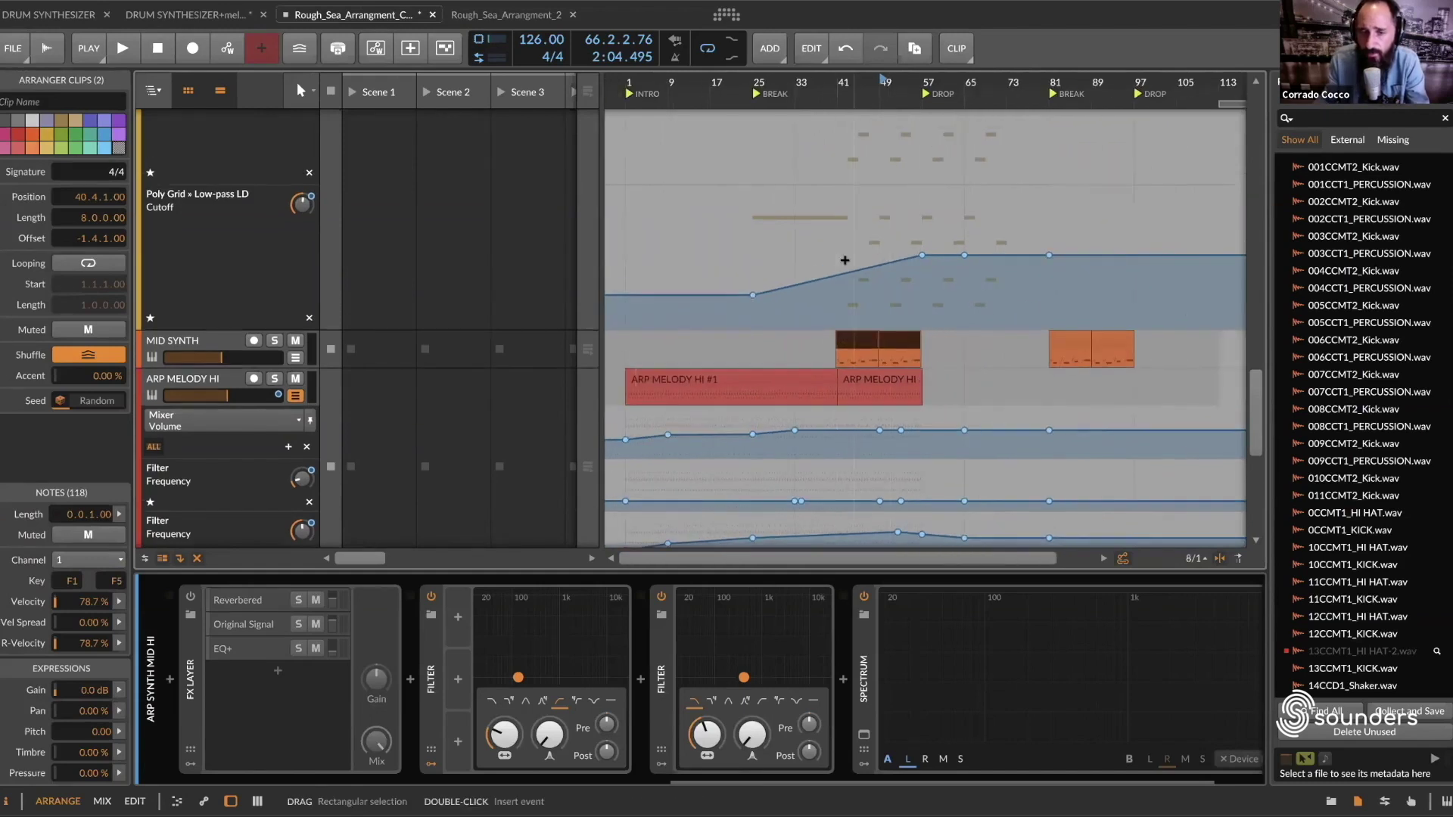
pyautogui.scroll(10, 843, 260)
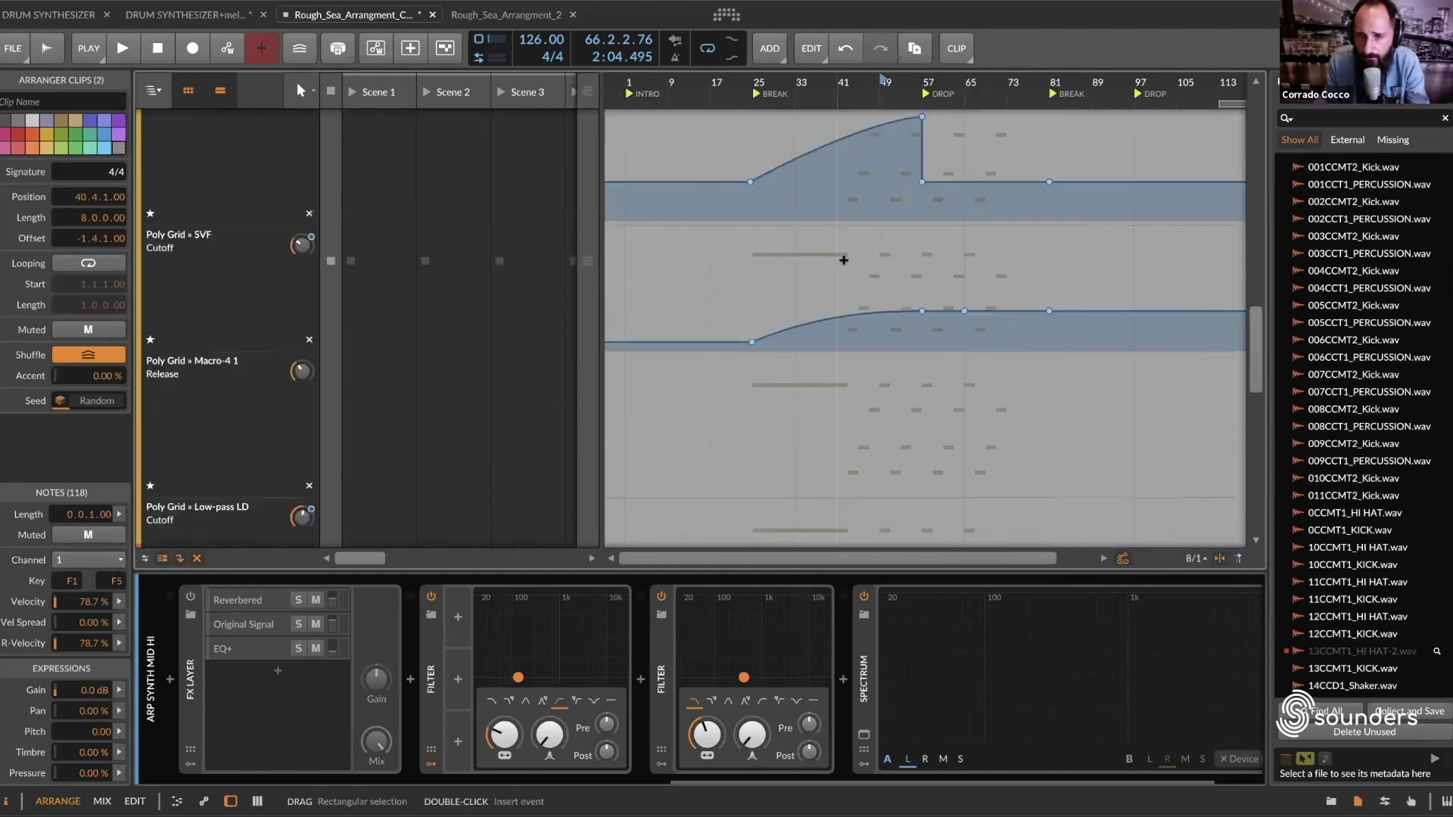
pyautogui.scroll(1, 844, 259)
pyautogui.scroll(-4, 844, 260)
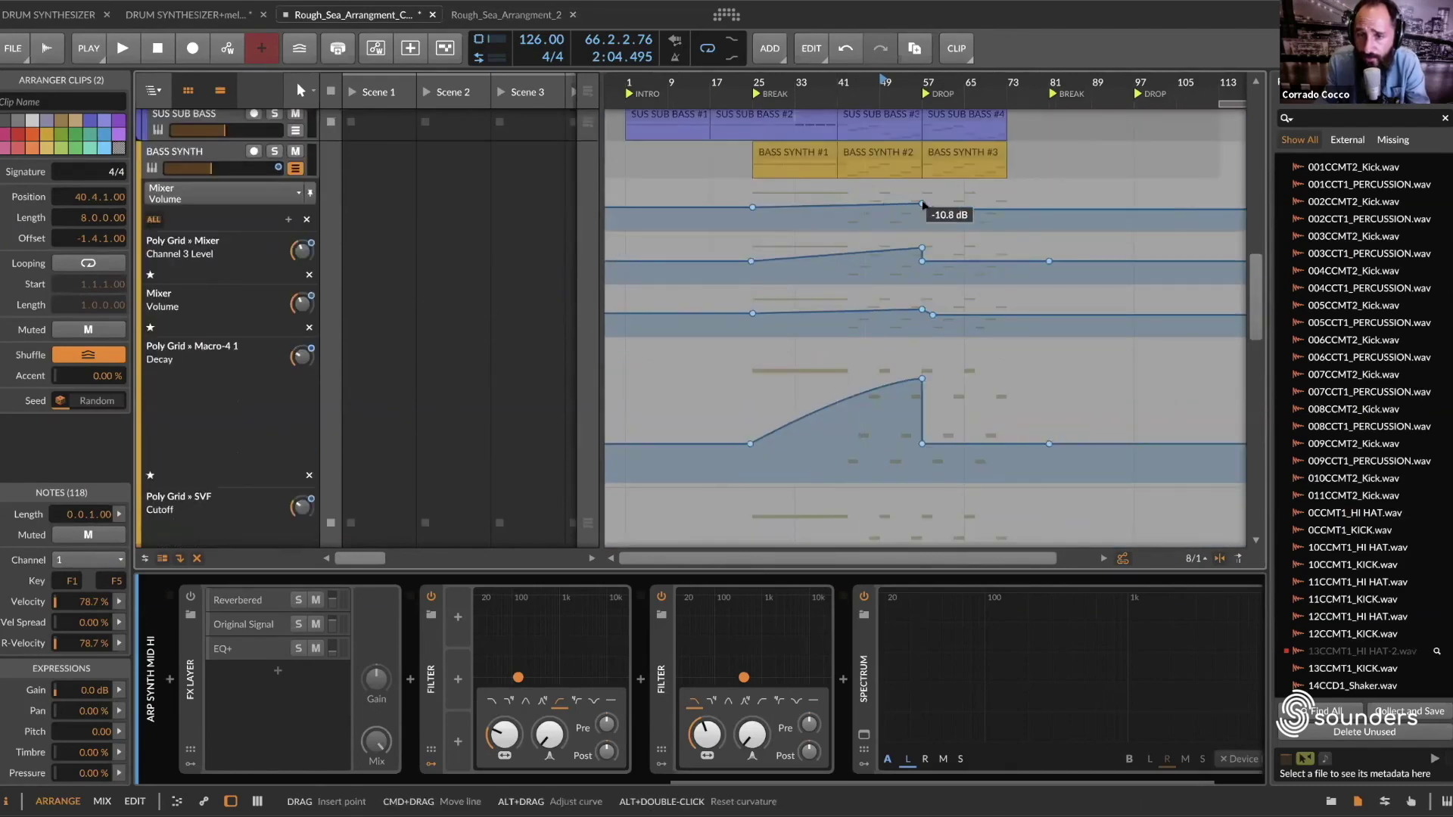
pyautogui.click(922, 205)
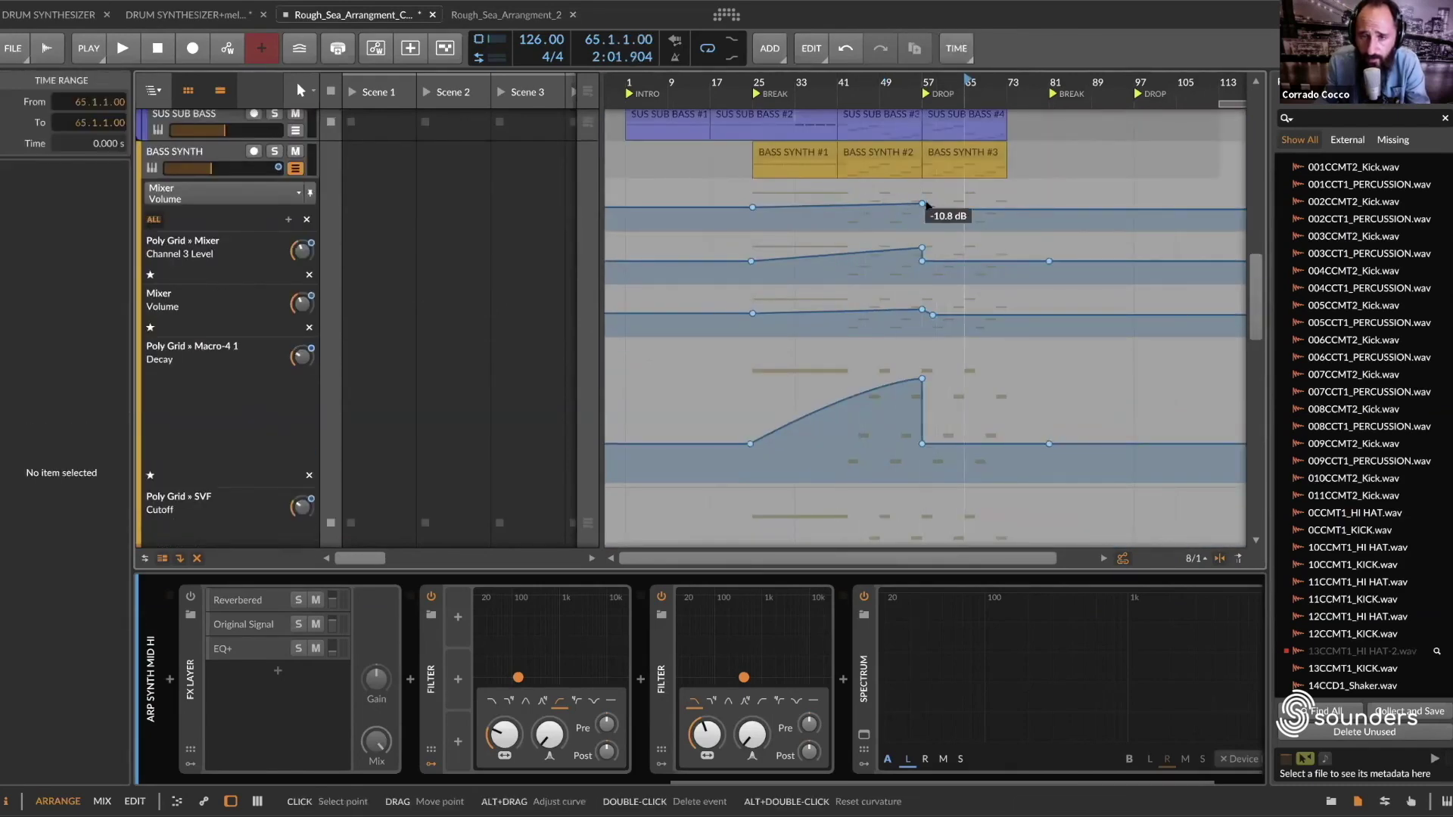
pyautogui.moveTo(922, 205); pyautogui.dragTo(922, 202)
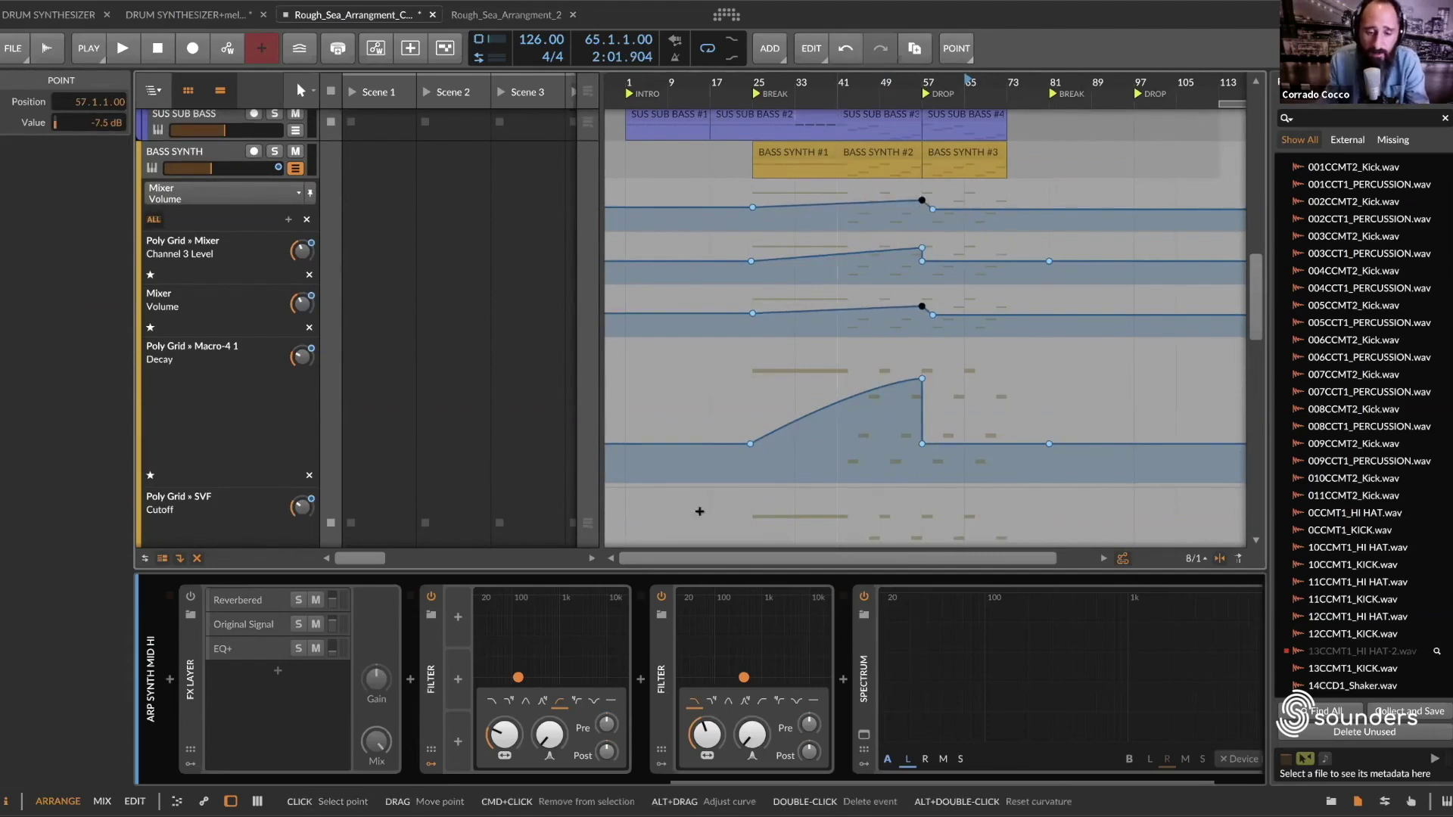
pyautogui.hscroll(-10, 633, 587)
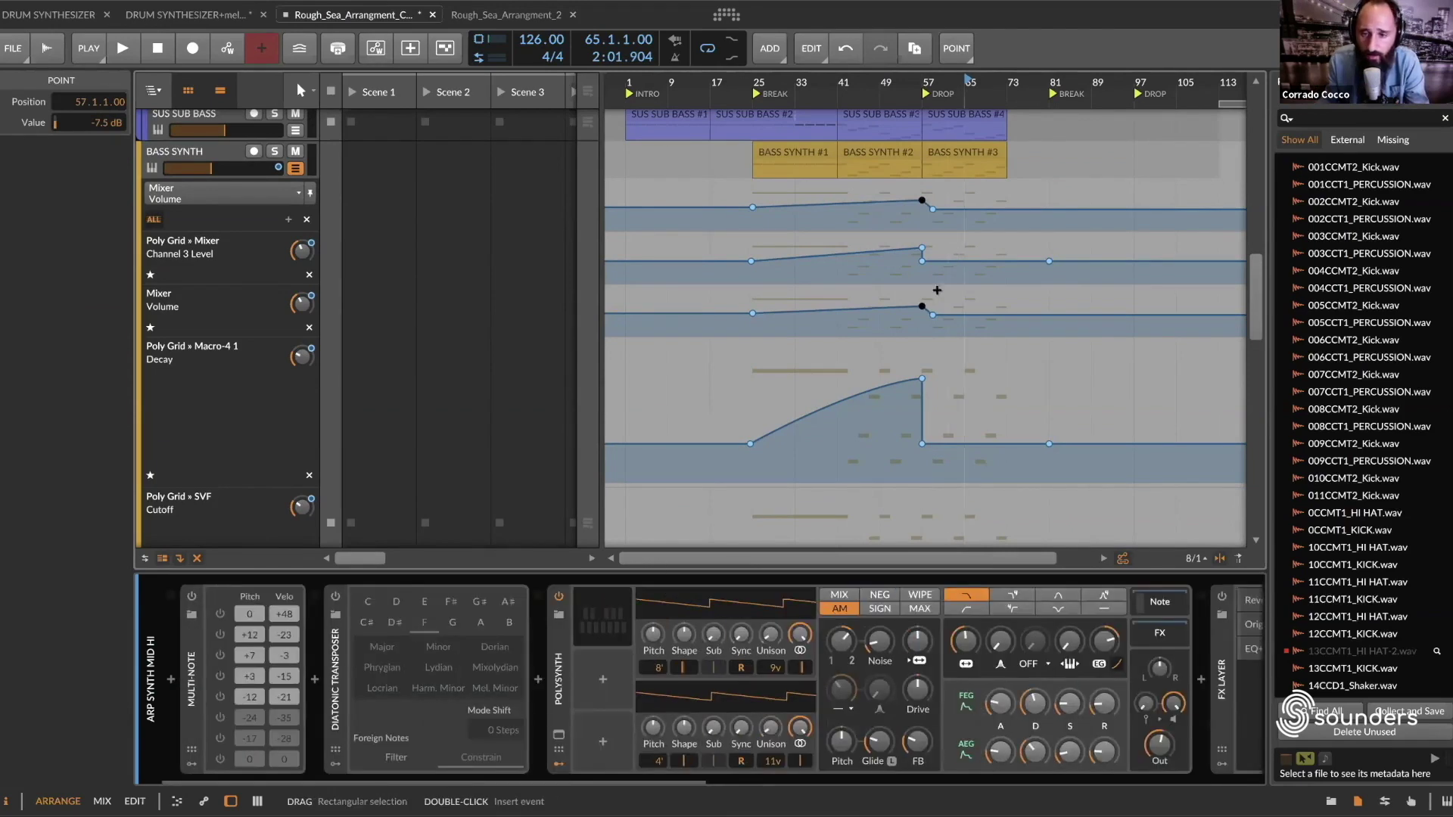
# Step: Move the lower BASS SYNTH Channel 3 Level point from bar 57 to about bar 58, at -16.8 dB
pyautogui.click(922, 261)
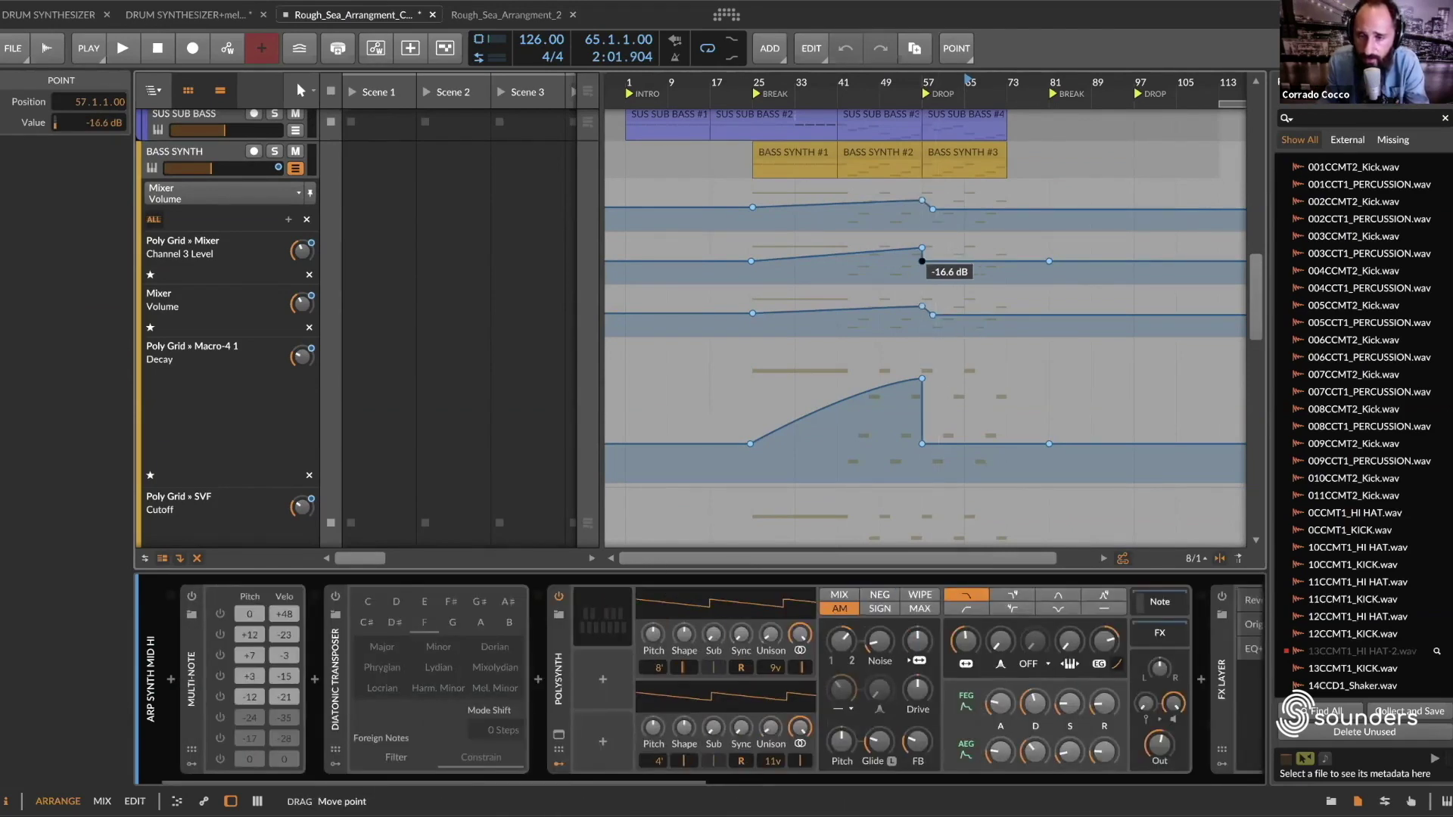
pyautogui.moveTo(920, 83); pyautogui.dragTo(914, 212)
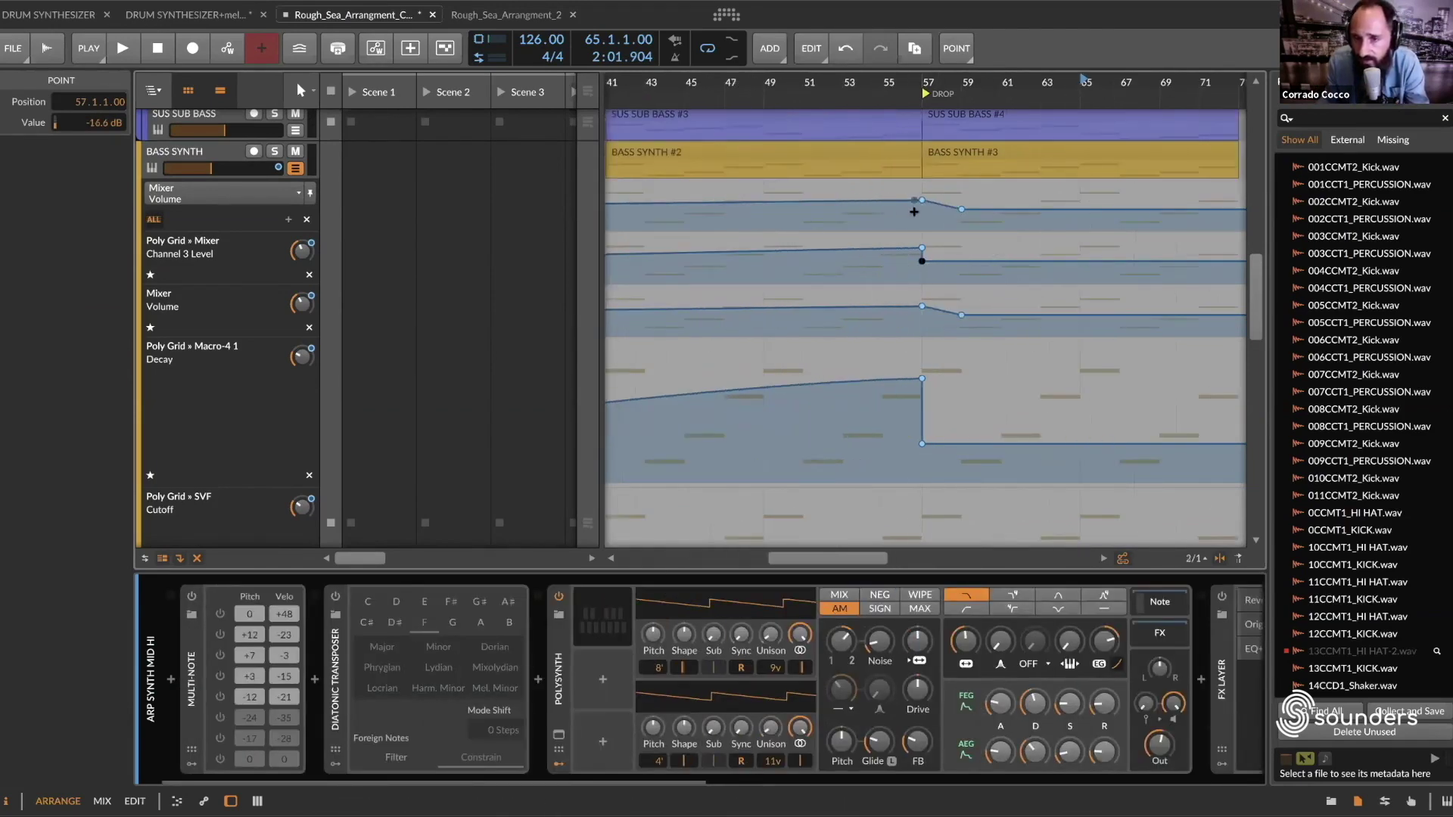
pyautogui.click(927, 263)
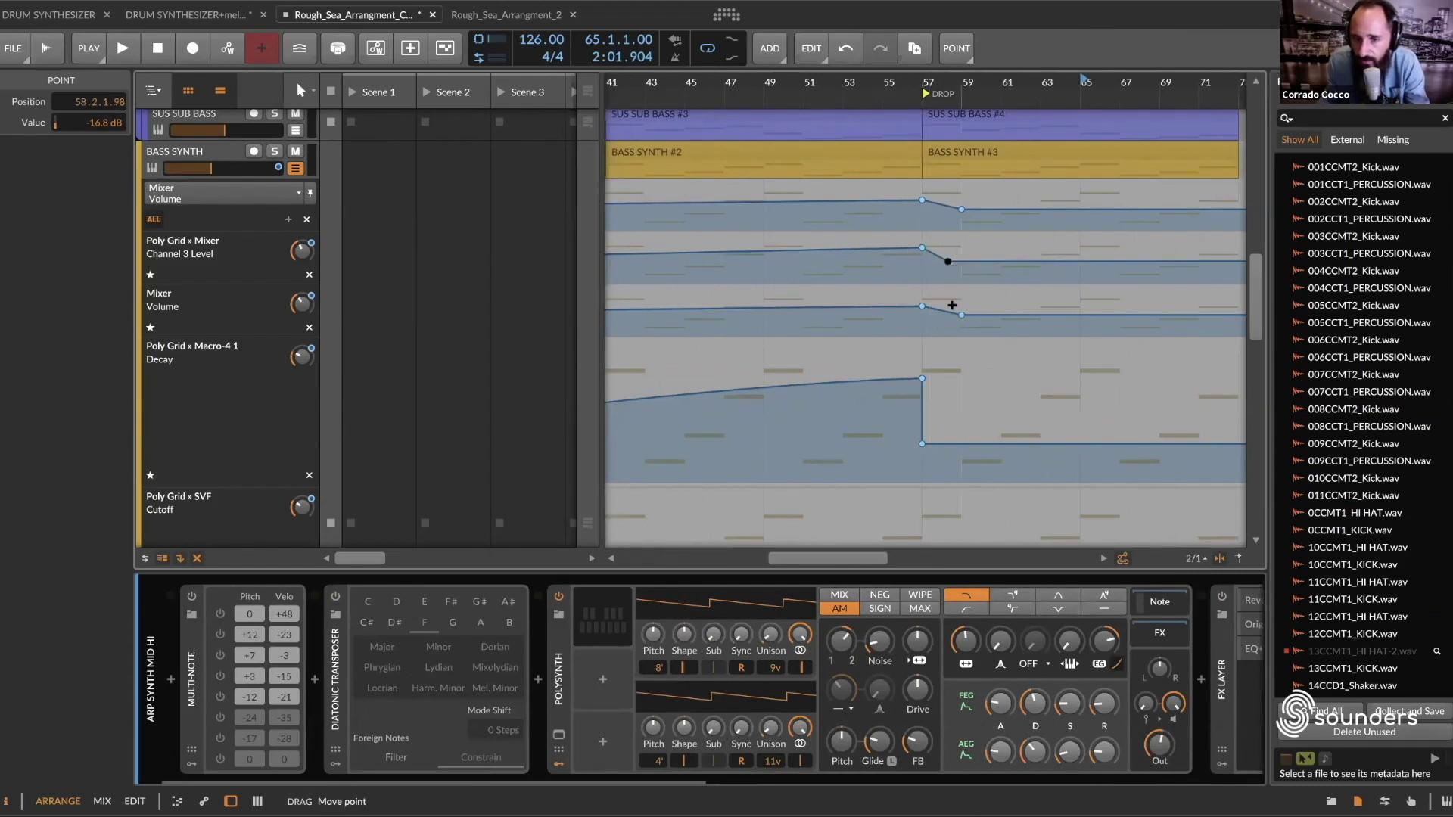
# Step: Move the lower BASS SYNTH Decay point at bar 57 and the bar 59 Volume point to bar 61, with the Volume at -19.4 dB
pyautogui.moveTo(922, 443); pyautogui.dragTo(1002, 442)
pyautogui.moveTo(962, 315); pyautogui.dragTo(1001, 316)
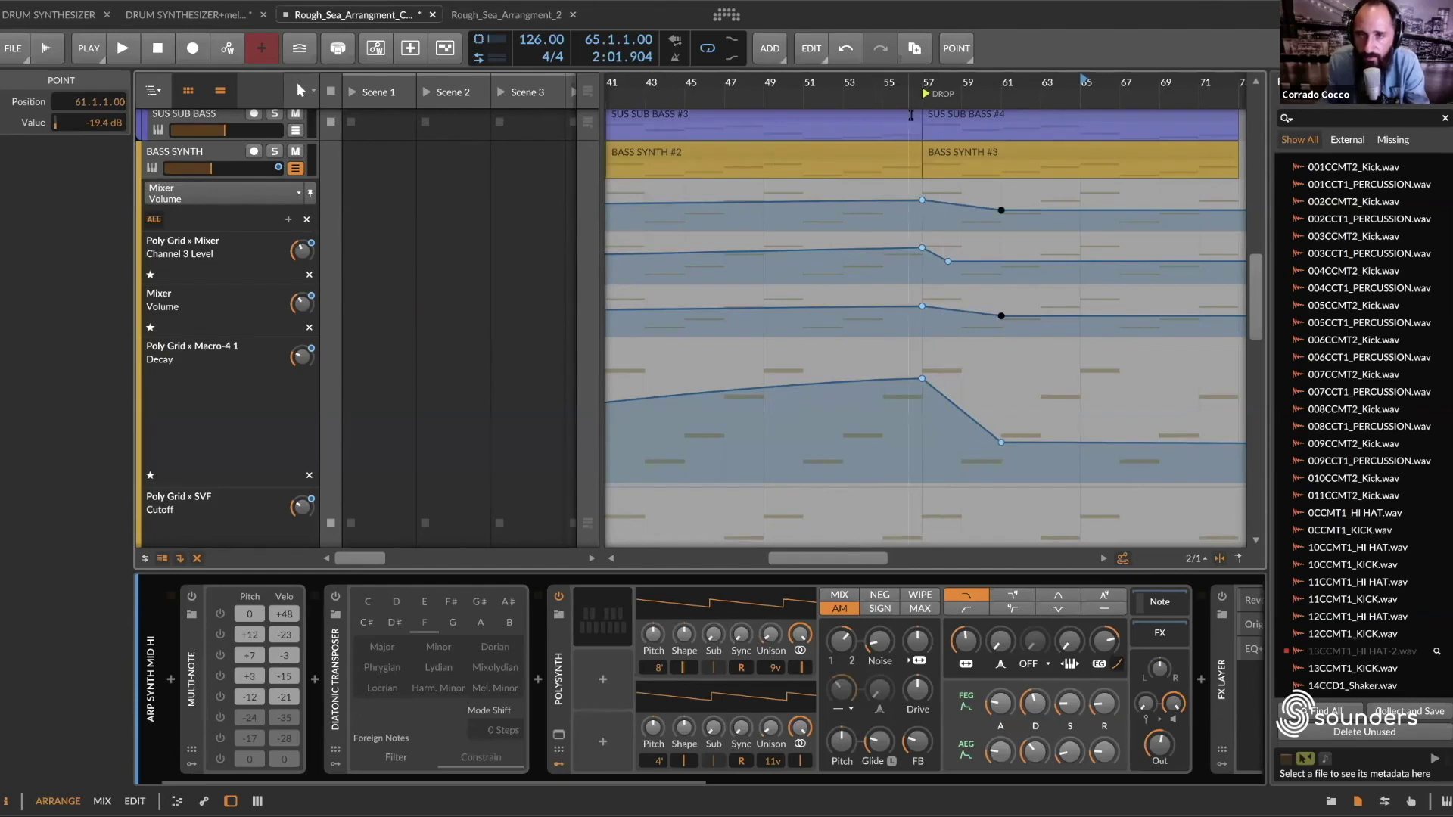
pyautogui.moveTo(912, 83); pyautogui.dragTo(913, 47)
pyautogui.moveTo(914, 47); pyautogui.dragTo(925, 48)
pyautogui.scroll(1, 947, 238)
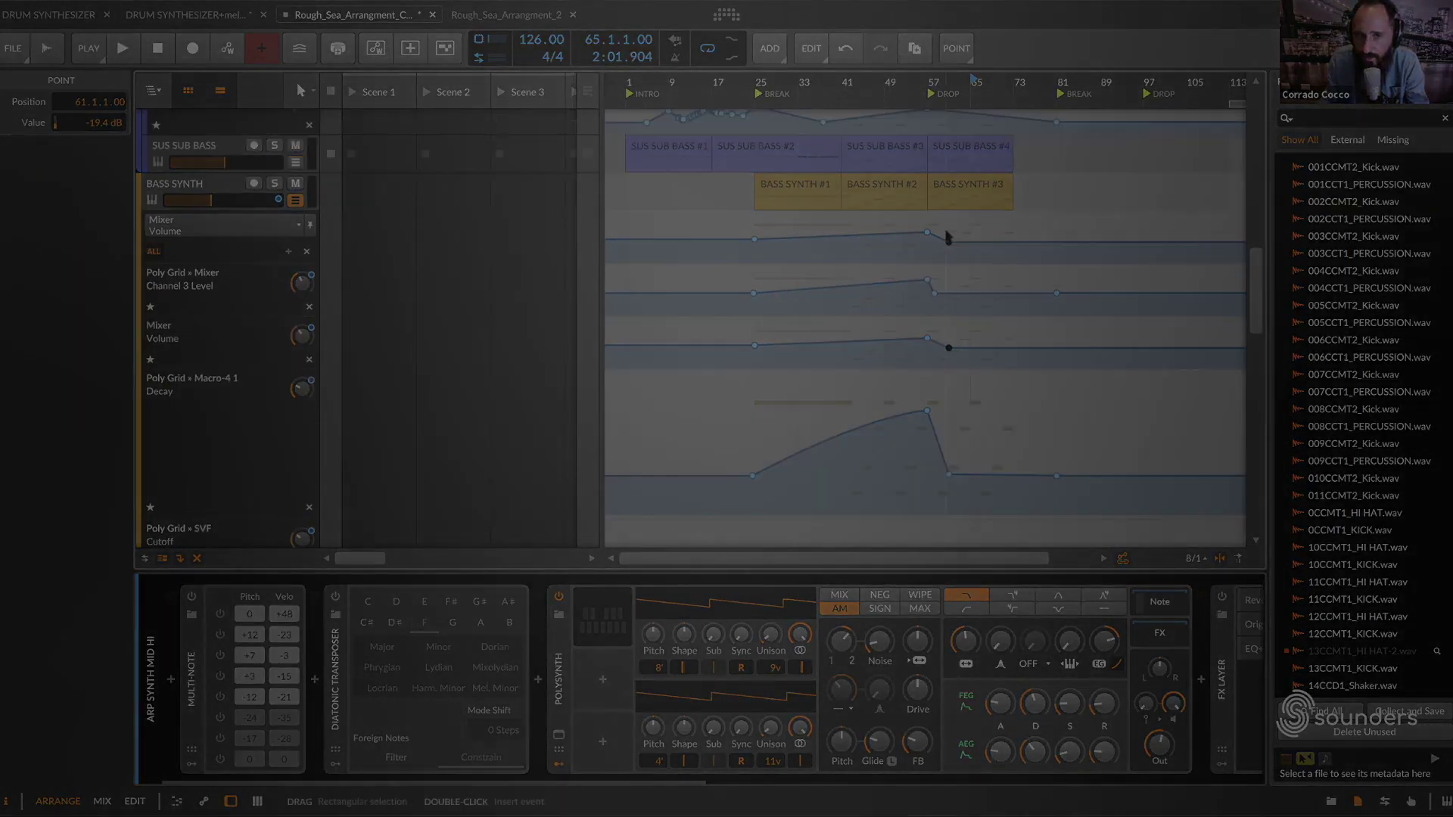